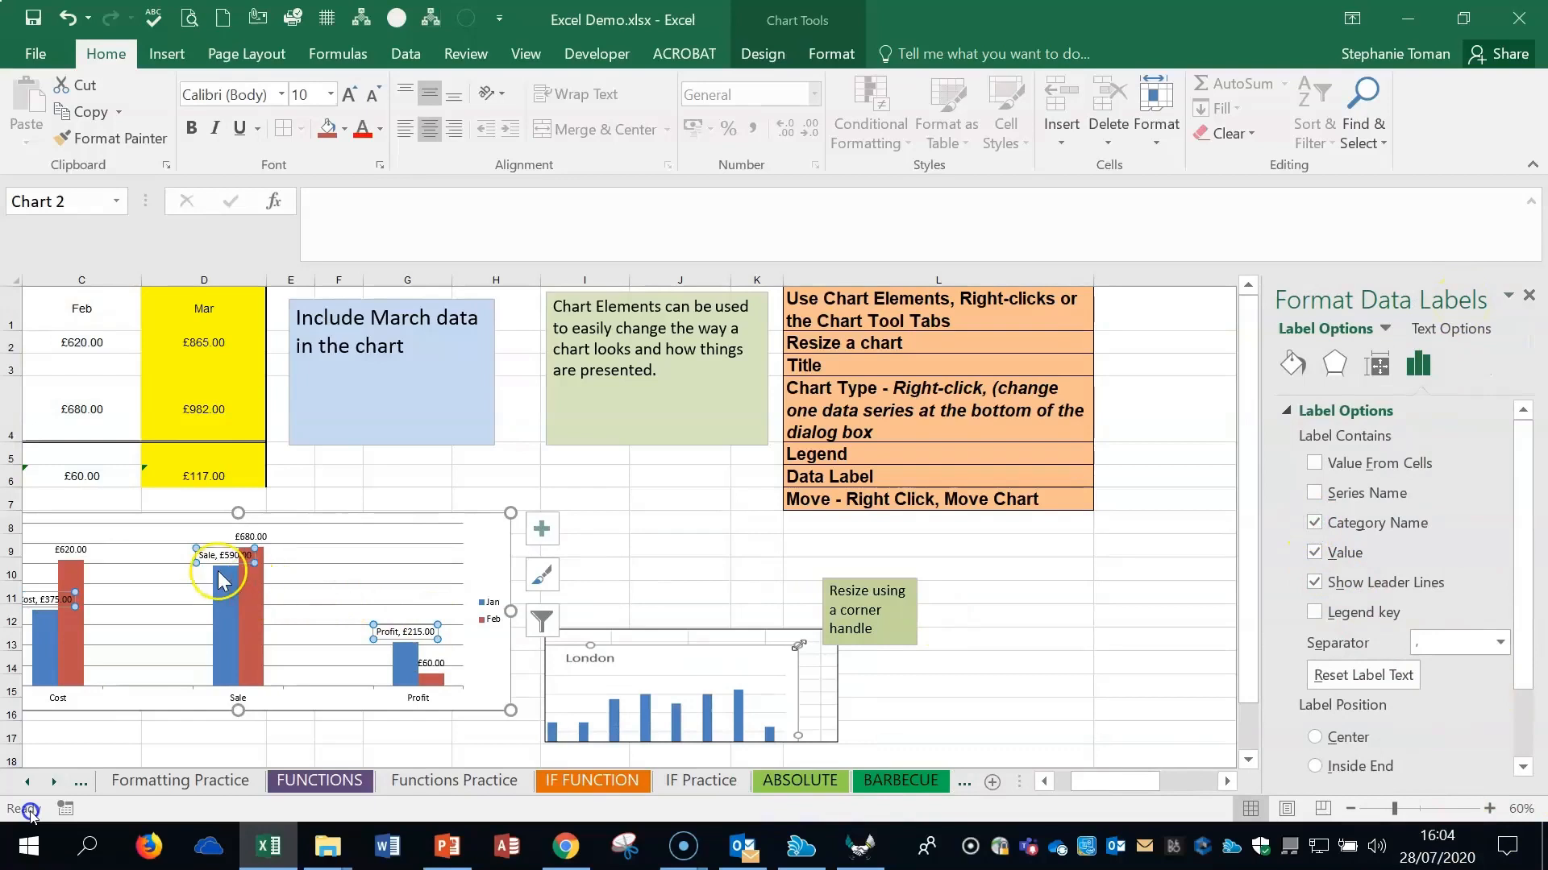
# - Remove the category name from the Jan series' data labels, keeping only the values and leaving the series name off
pyautogui.click(1314, 523)
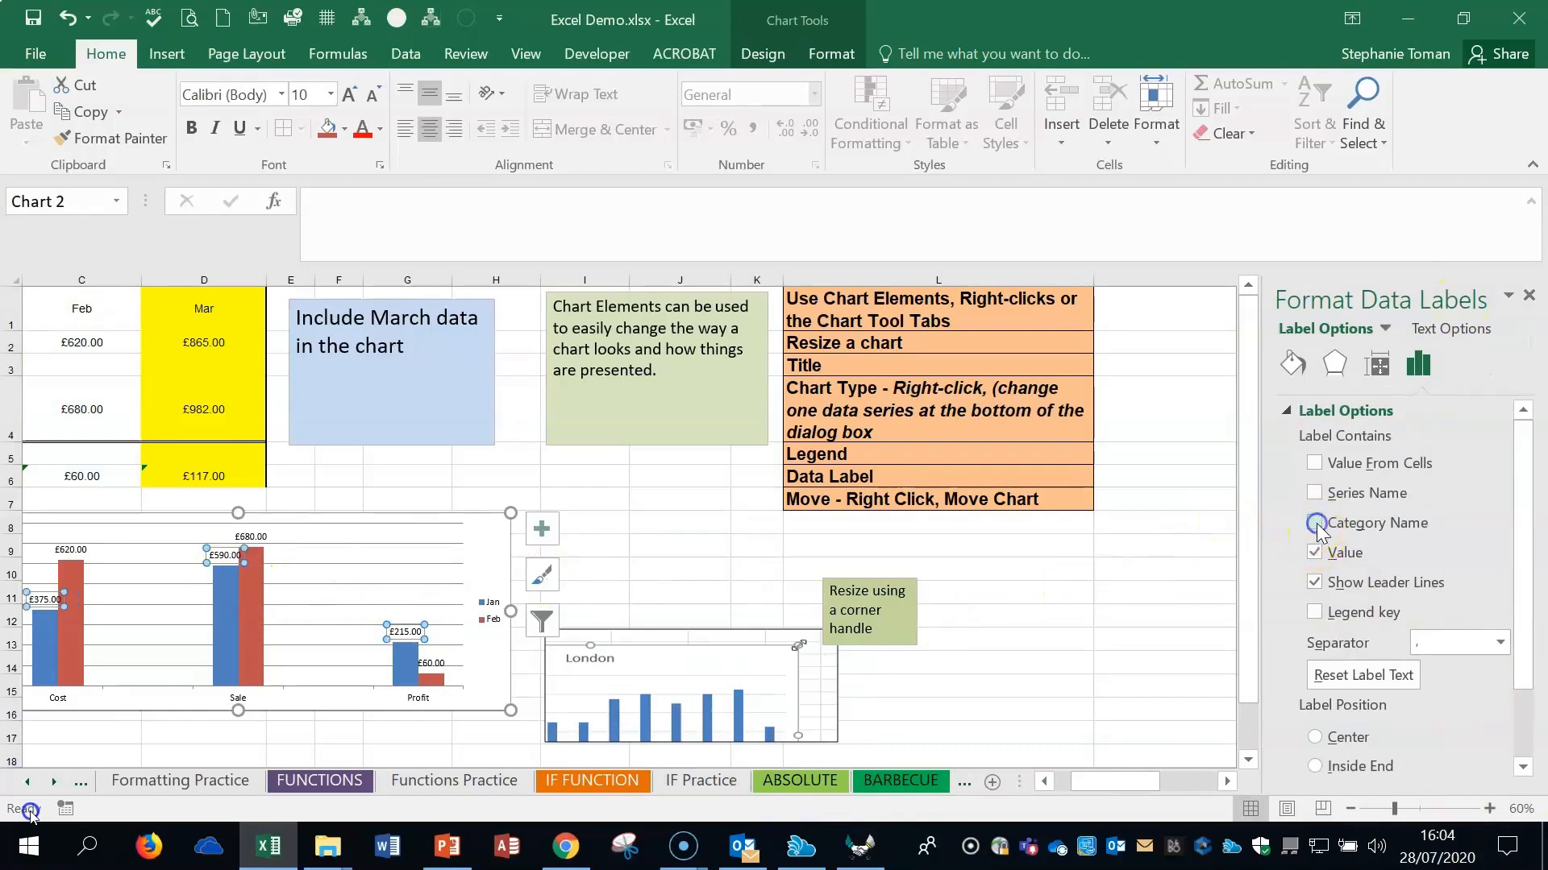
pyautogui.click(1315, 493)
pyautogui.click(1315, 493)
pyautogui.click(1132, 661)
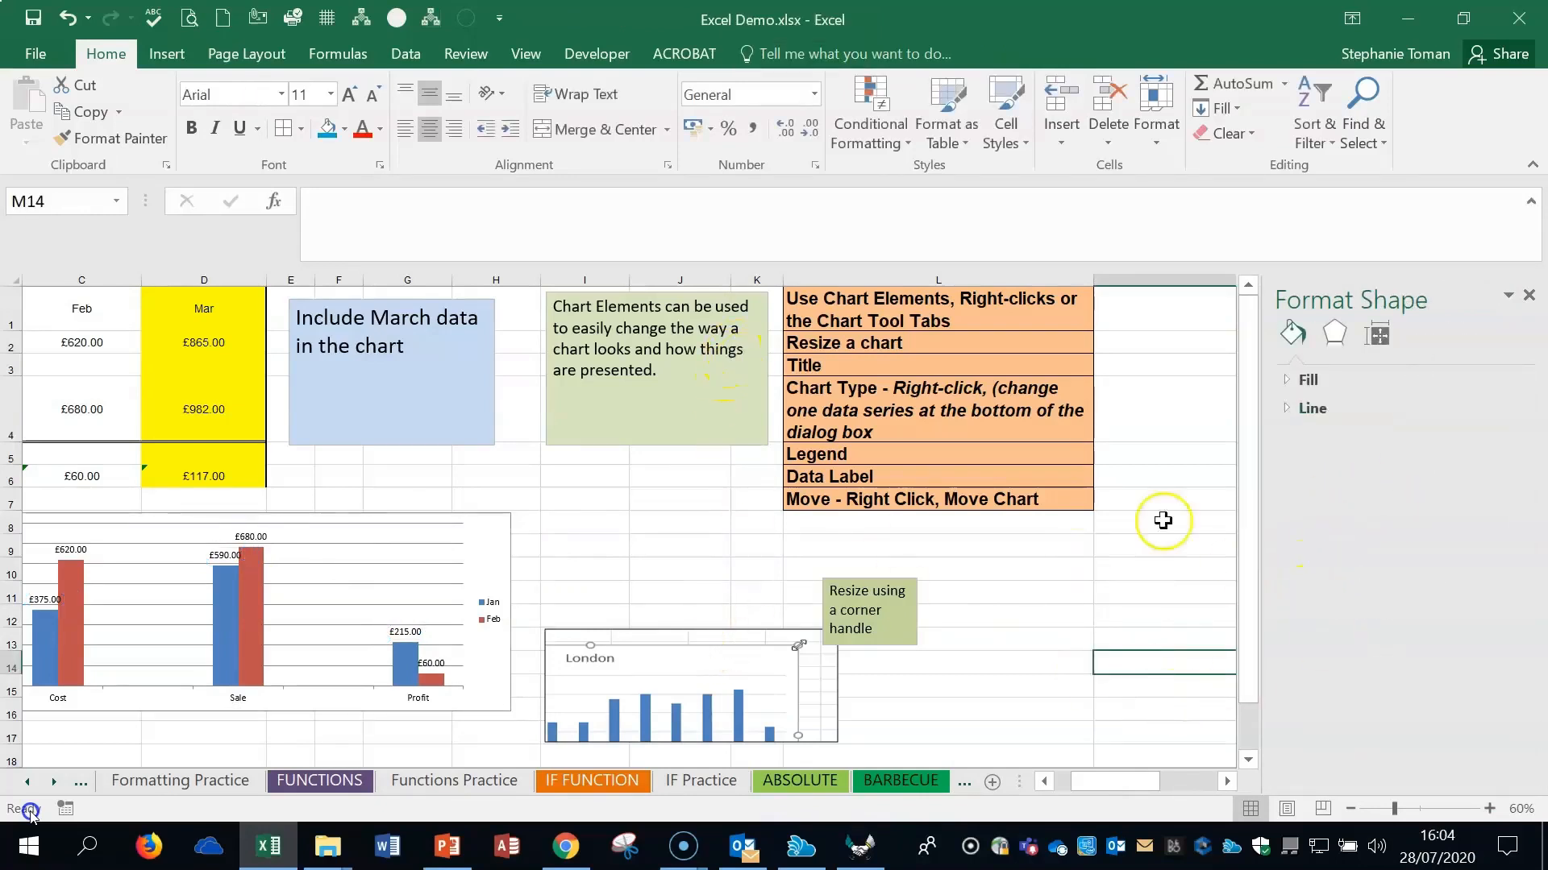
# - Fill only the Jan column of the Sale category with yellow and close the formatting pane
pyautogui.moveTo(1098, 786); pyautogui.dragTo(1077, 789)
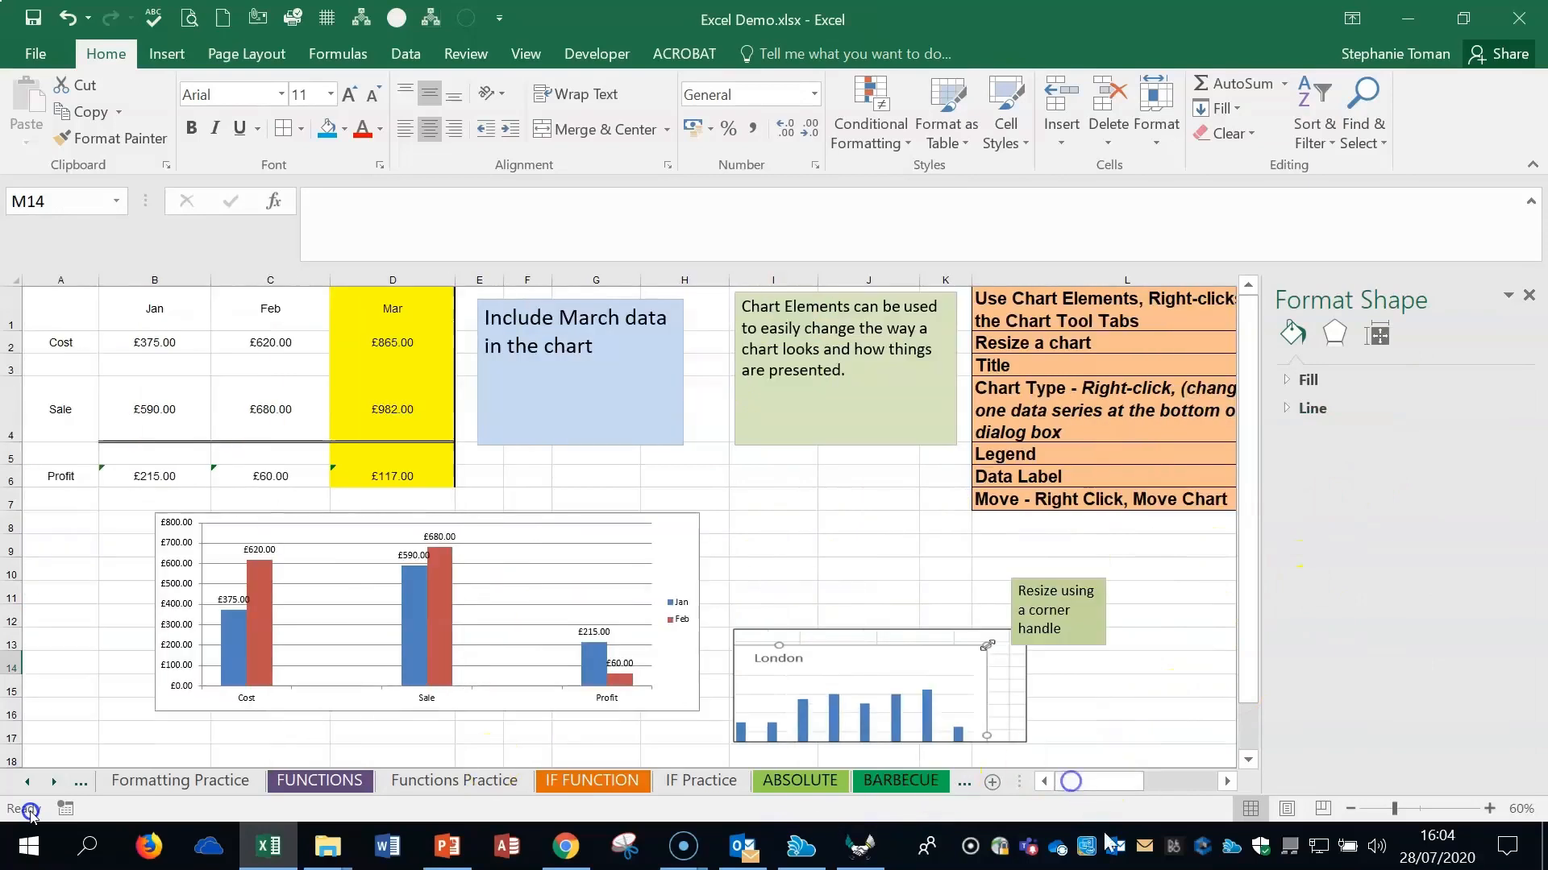
pyautogui.click(410, 628)
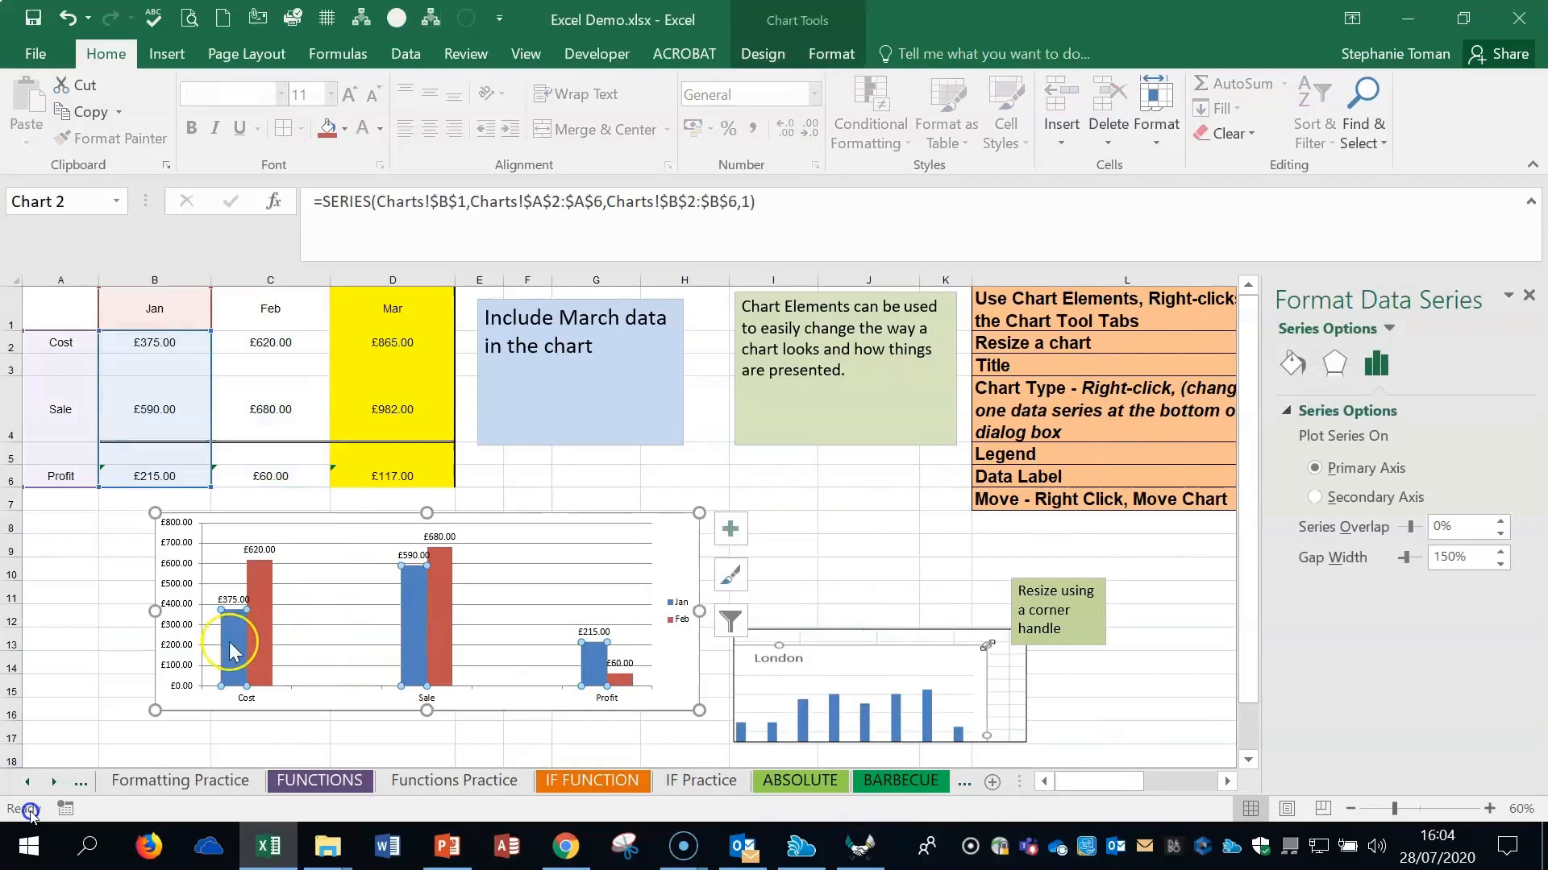
pyautogui.click(410, 637)
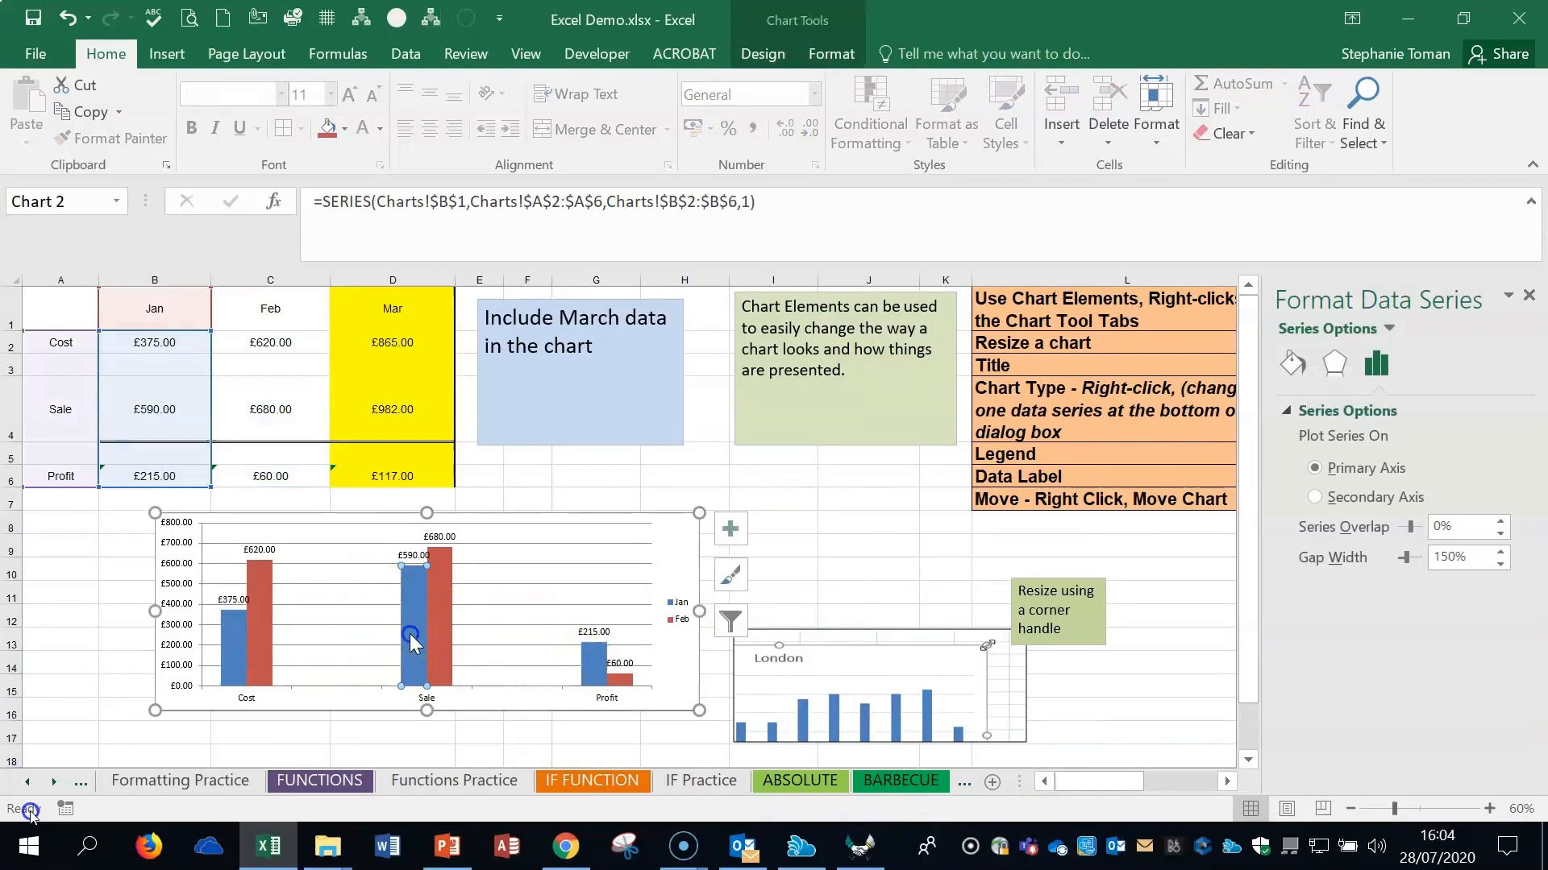
pyautogui.rightClick(410, 635)
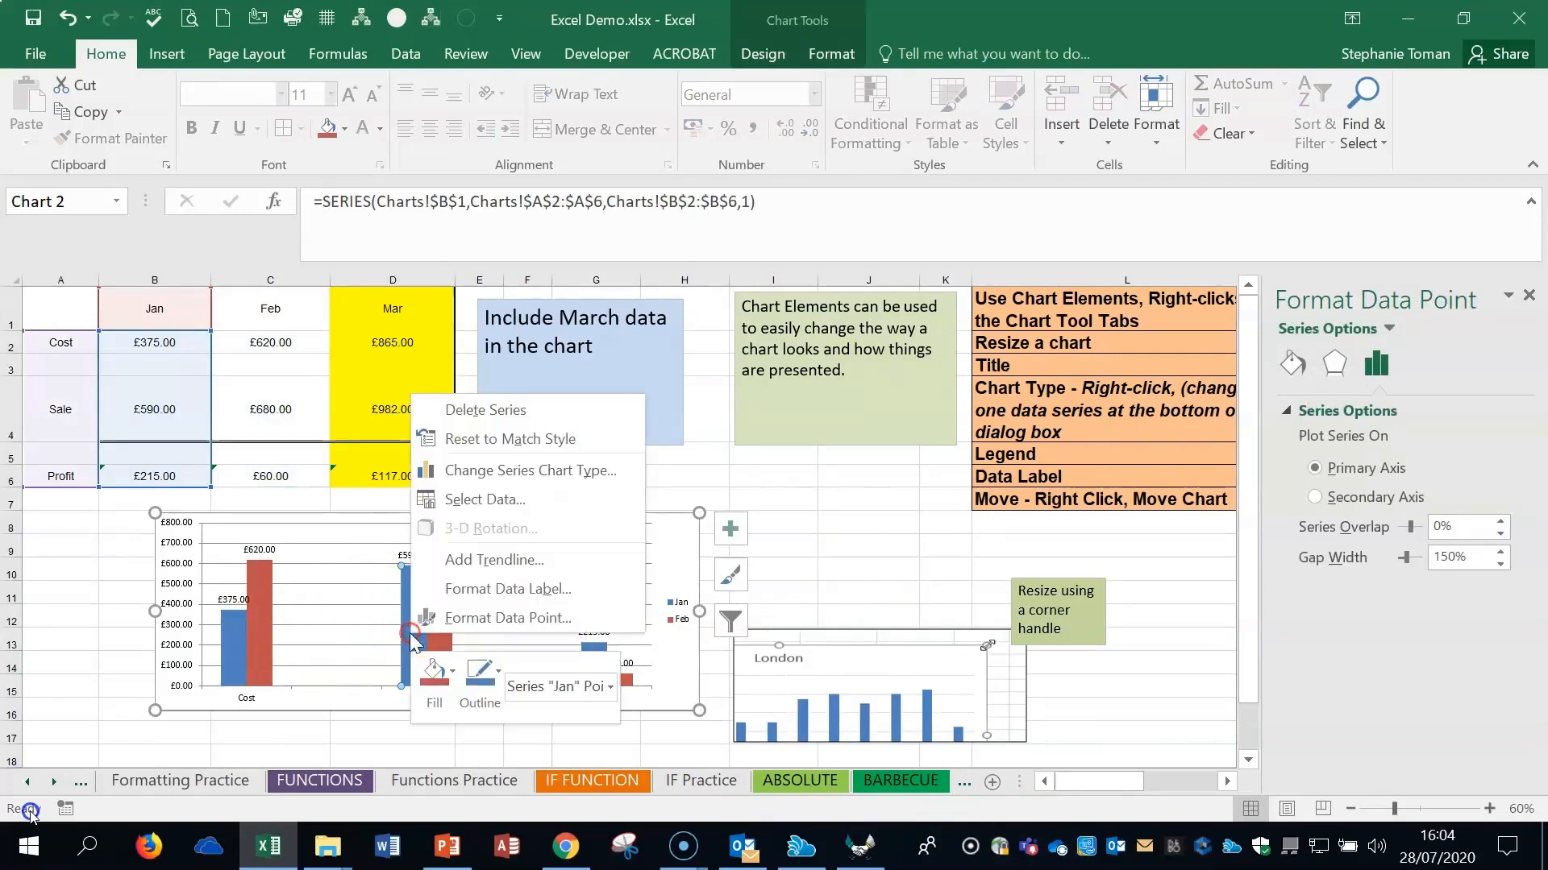
pyautogui.click(452, 672)
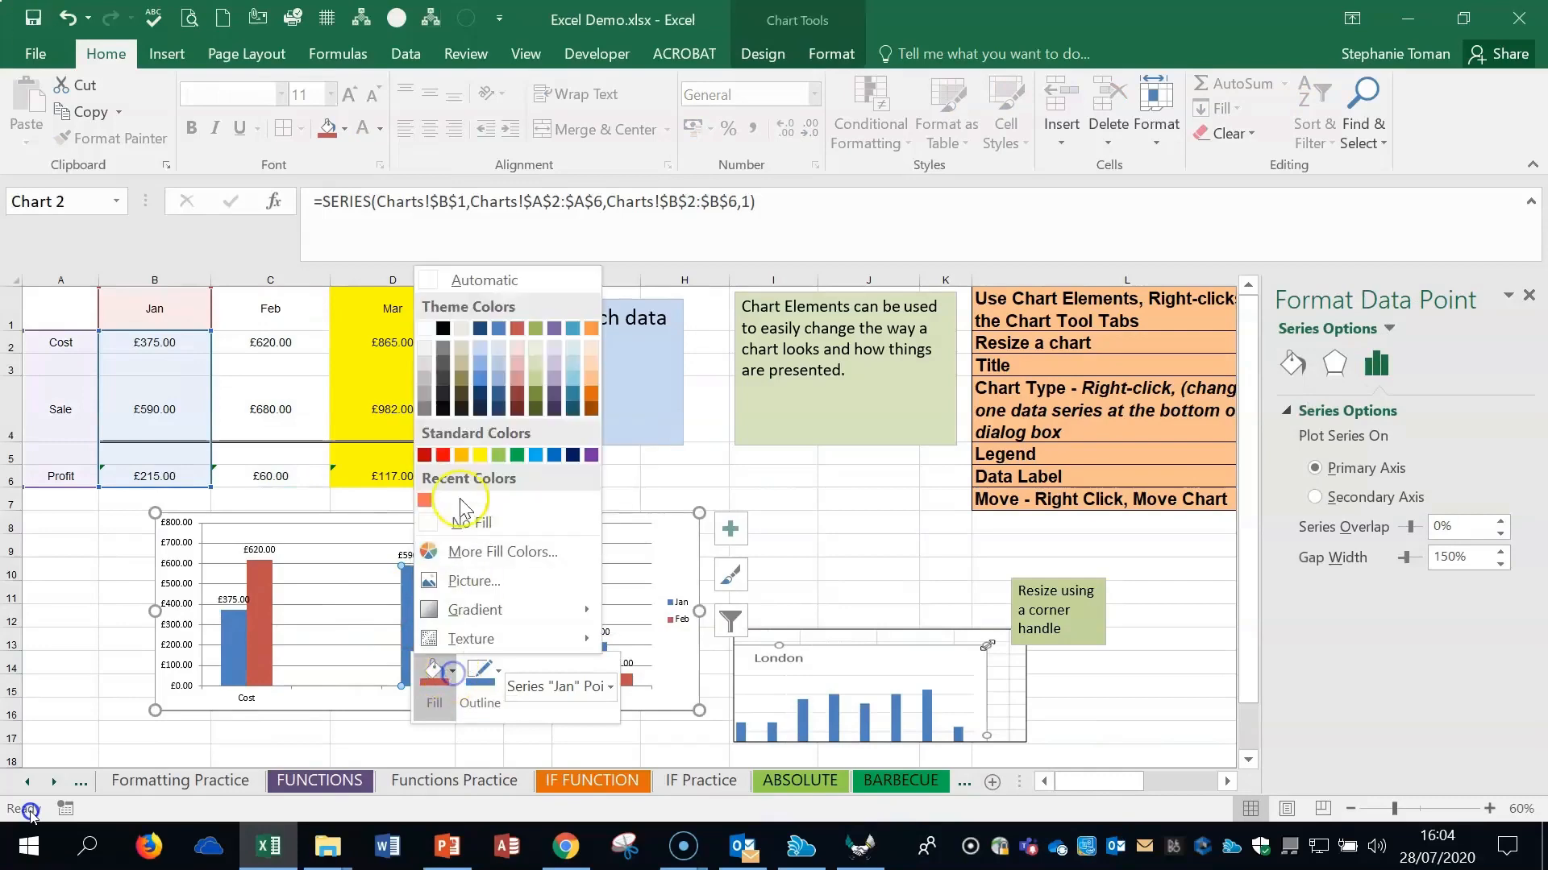
pyautogui.click(480, 455)
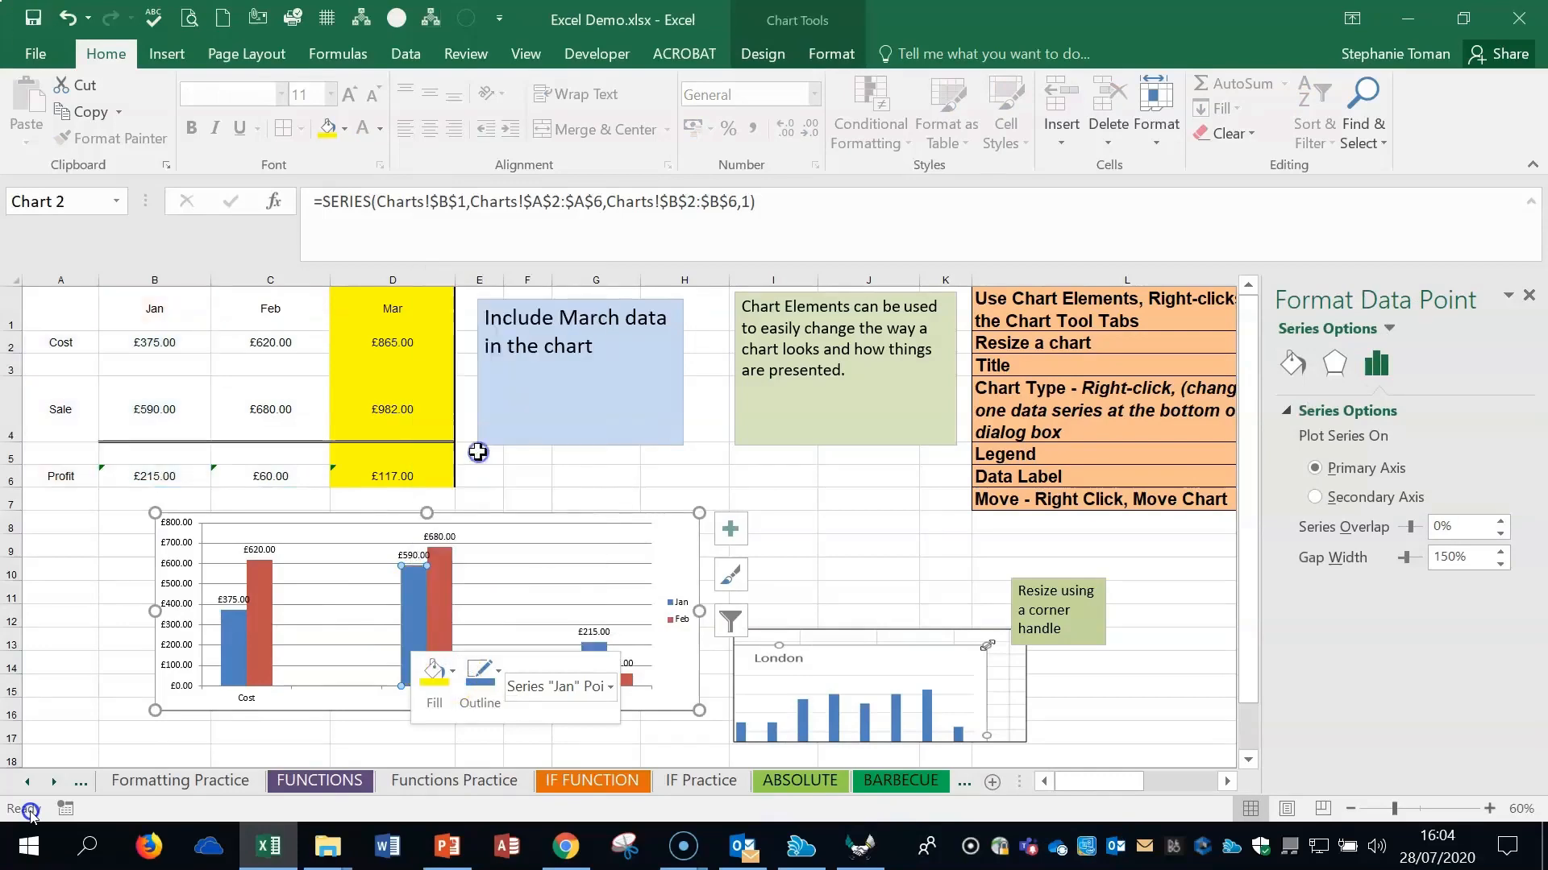
pyautogui.click(1489, 808)
pyautogui.click(1489, 808)
pyautogui.click(899, 576)
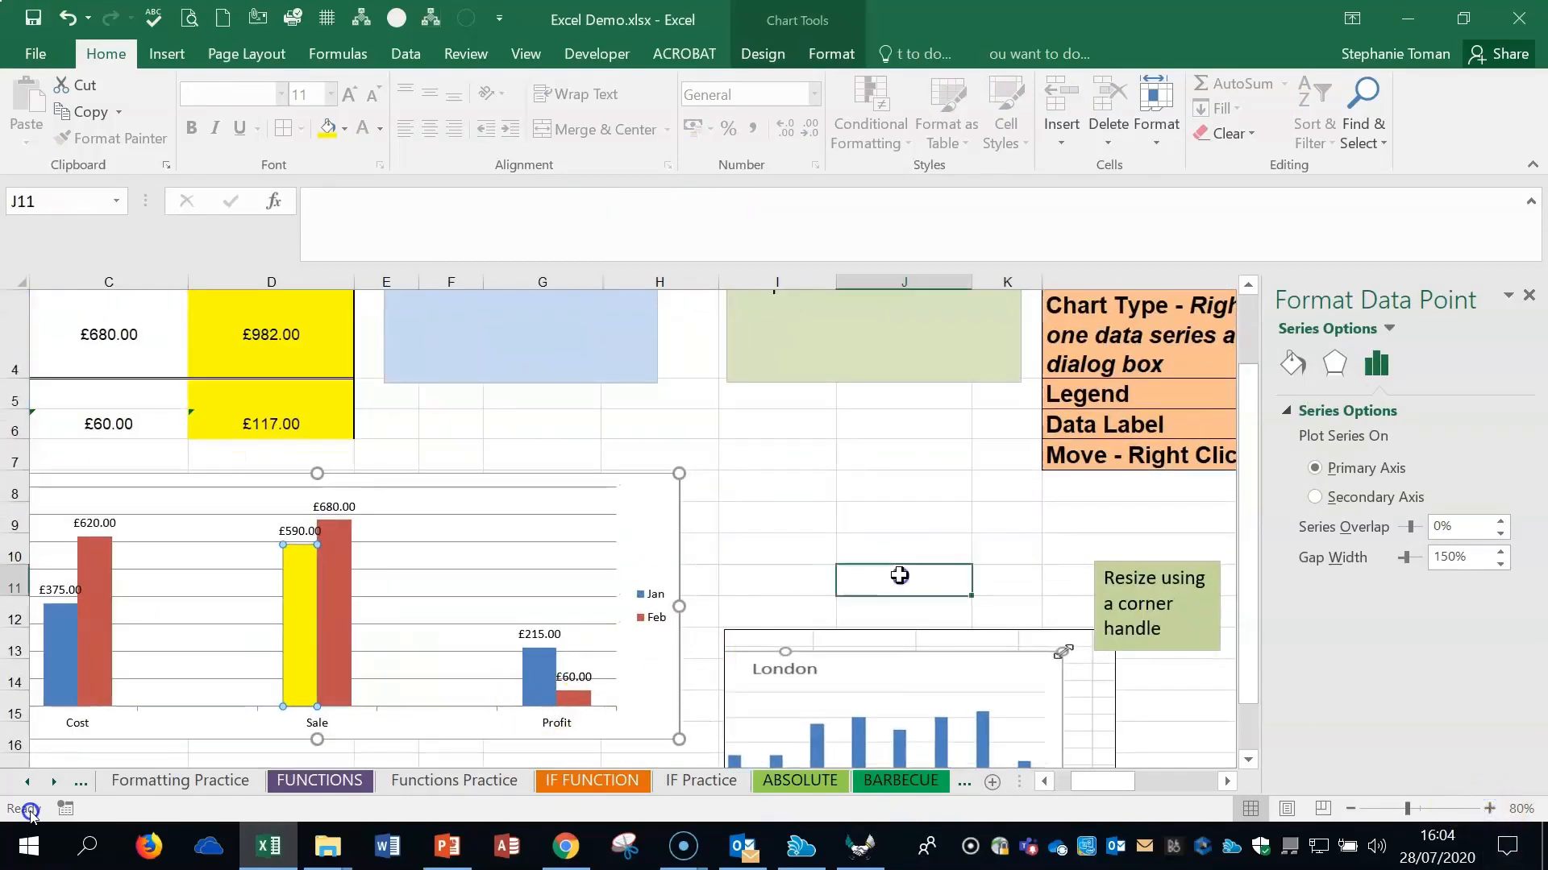
pyautogui.scroll(1, 842, 734)
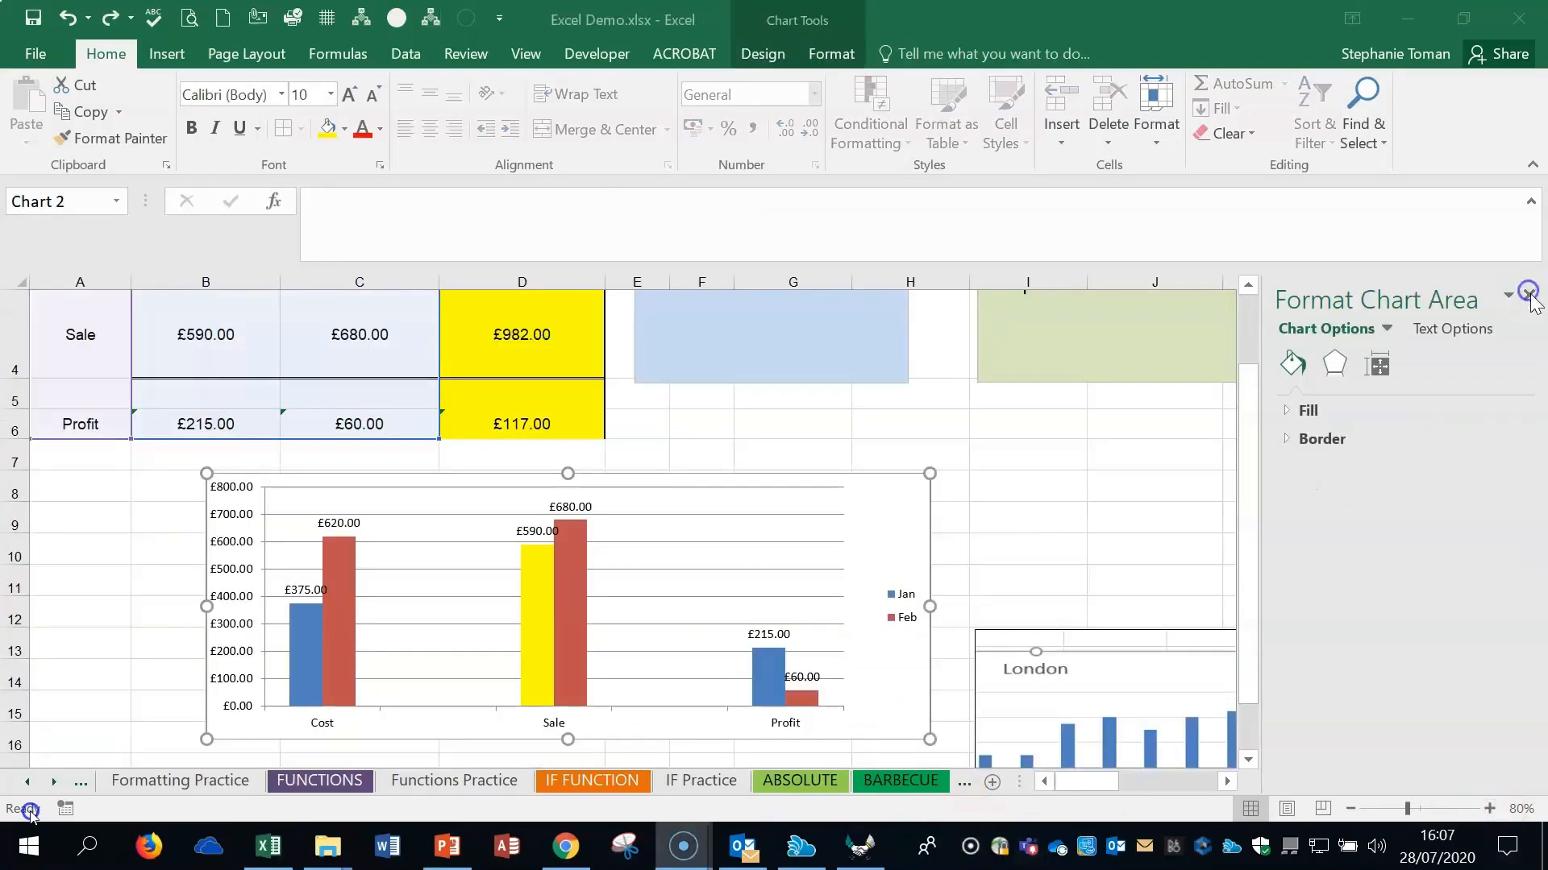
pyautogui.click(1529, 294)
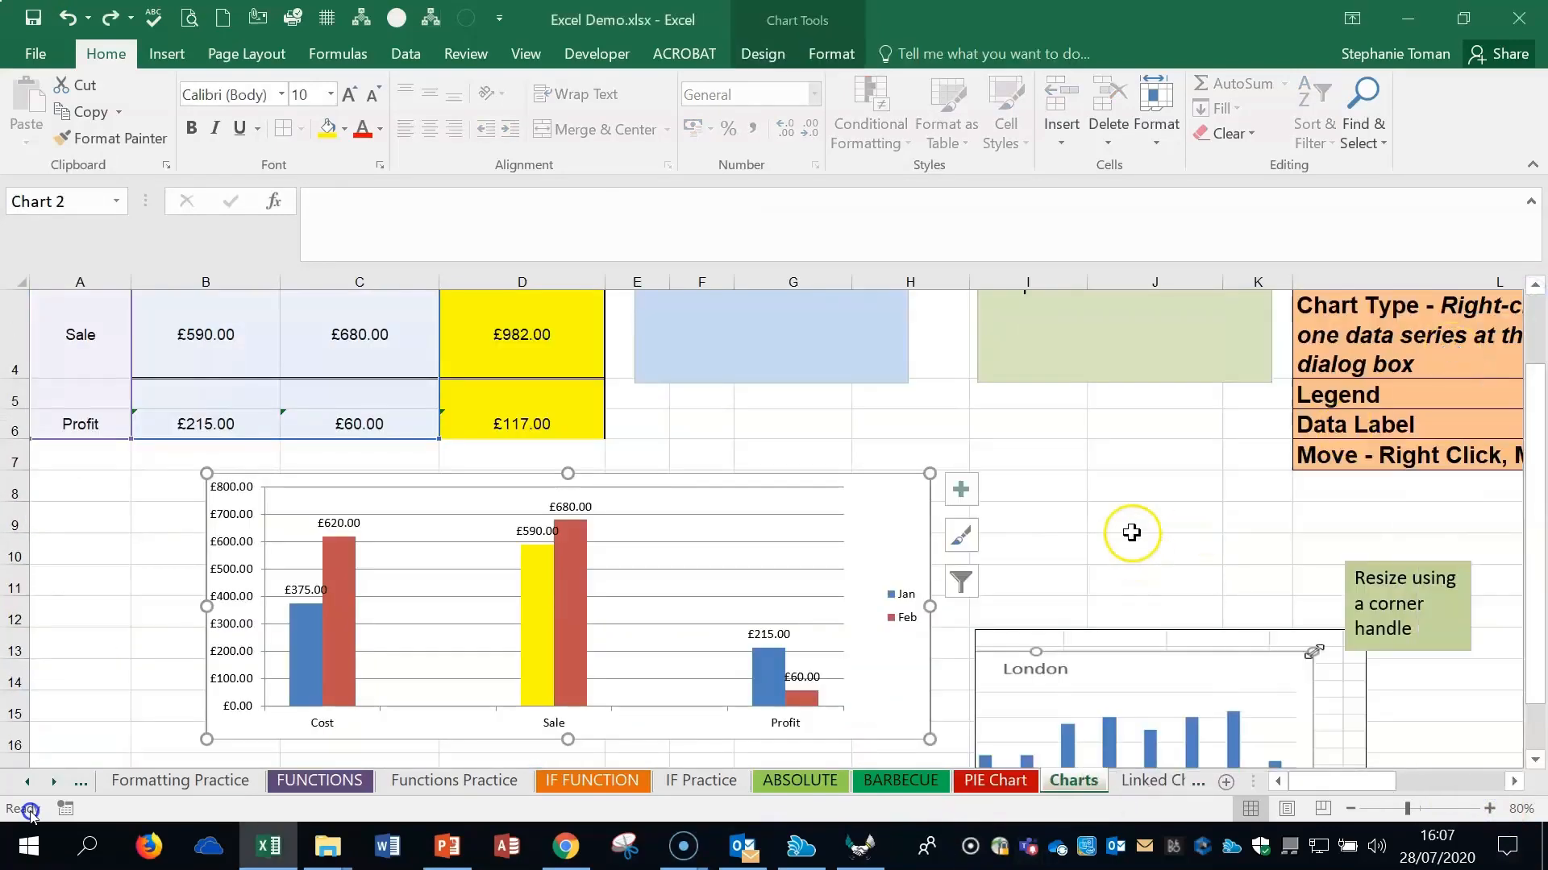
# - Examine the Design and Format tools available for the Jan and Feb column chart
pyautogui.scroll(1, 1130, 533)
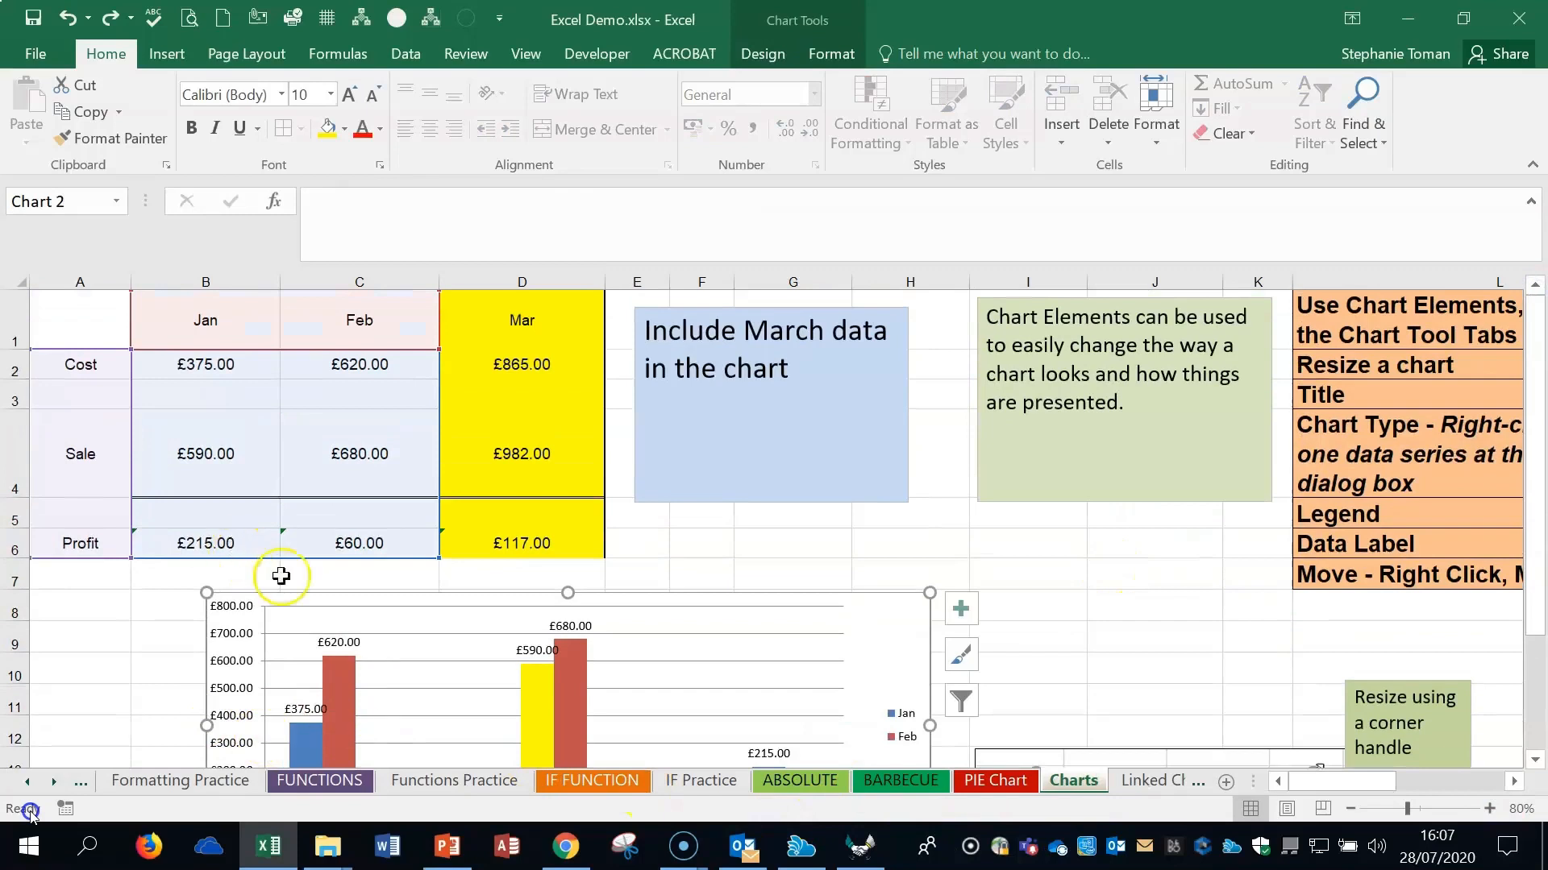
pyautogui.click(1098, 665)
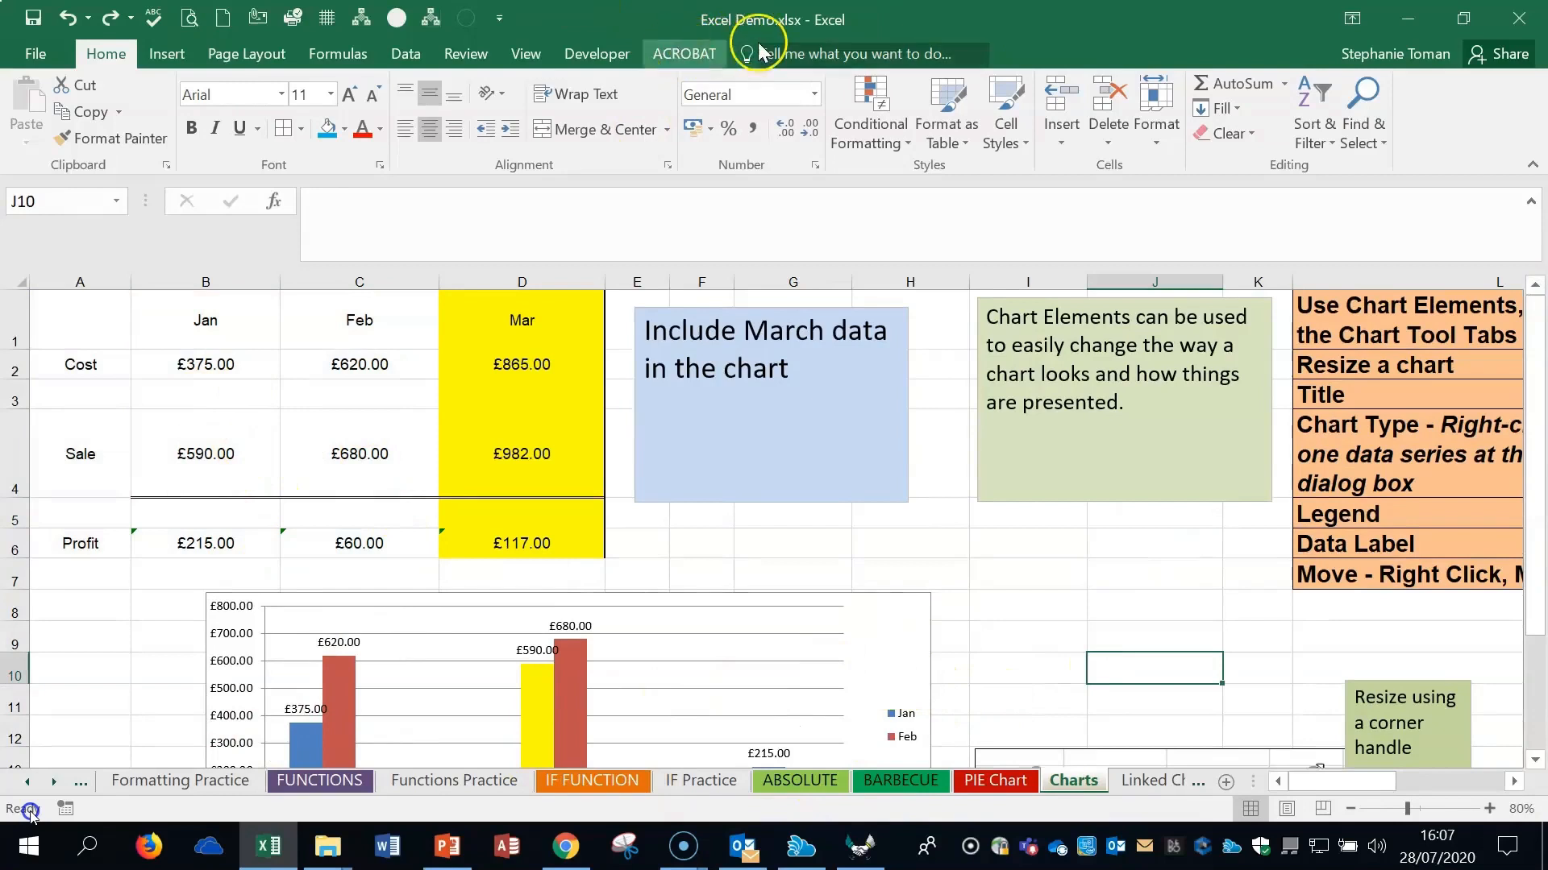
pyautogui.click(893, 666)
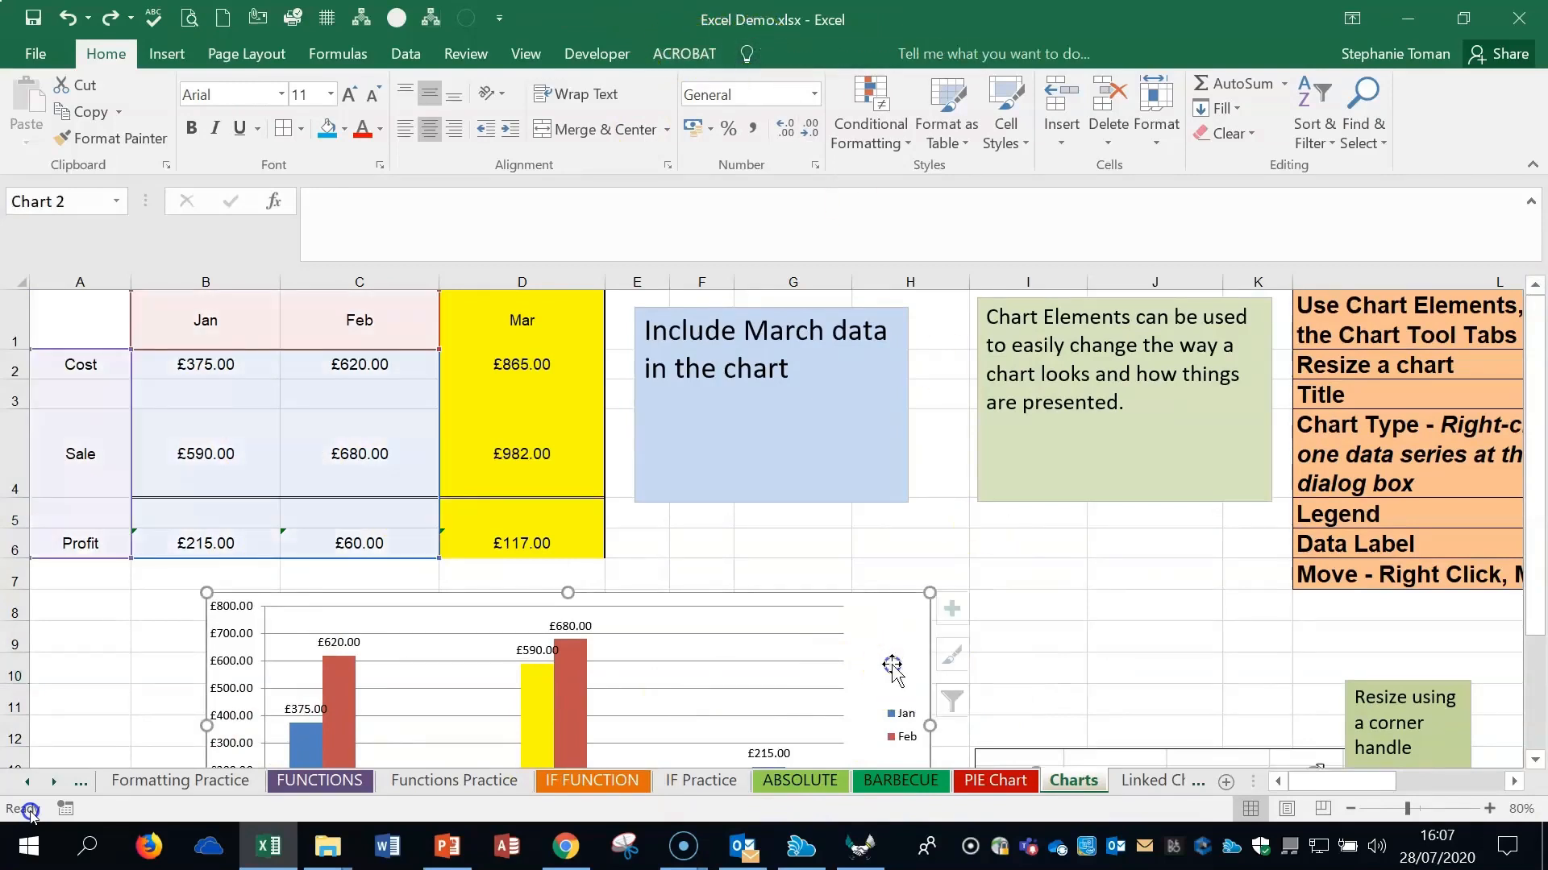
pyautogui.click(772, 51)
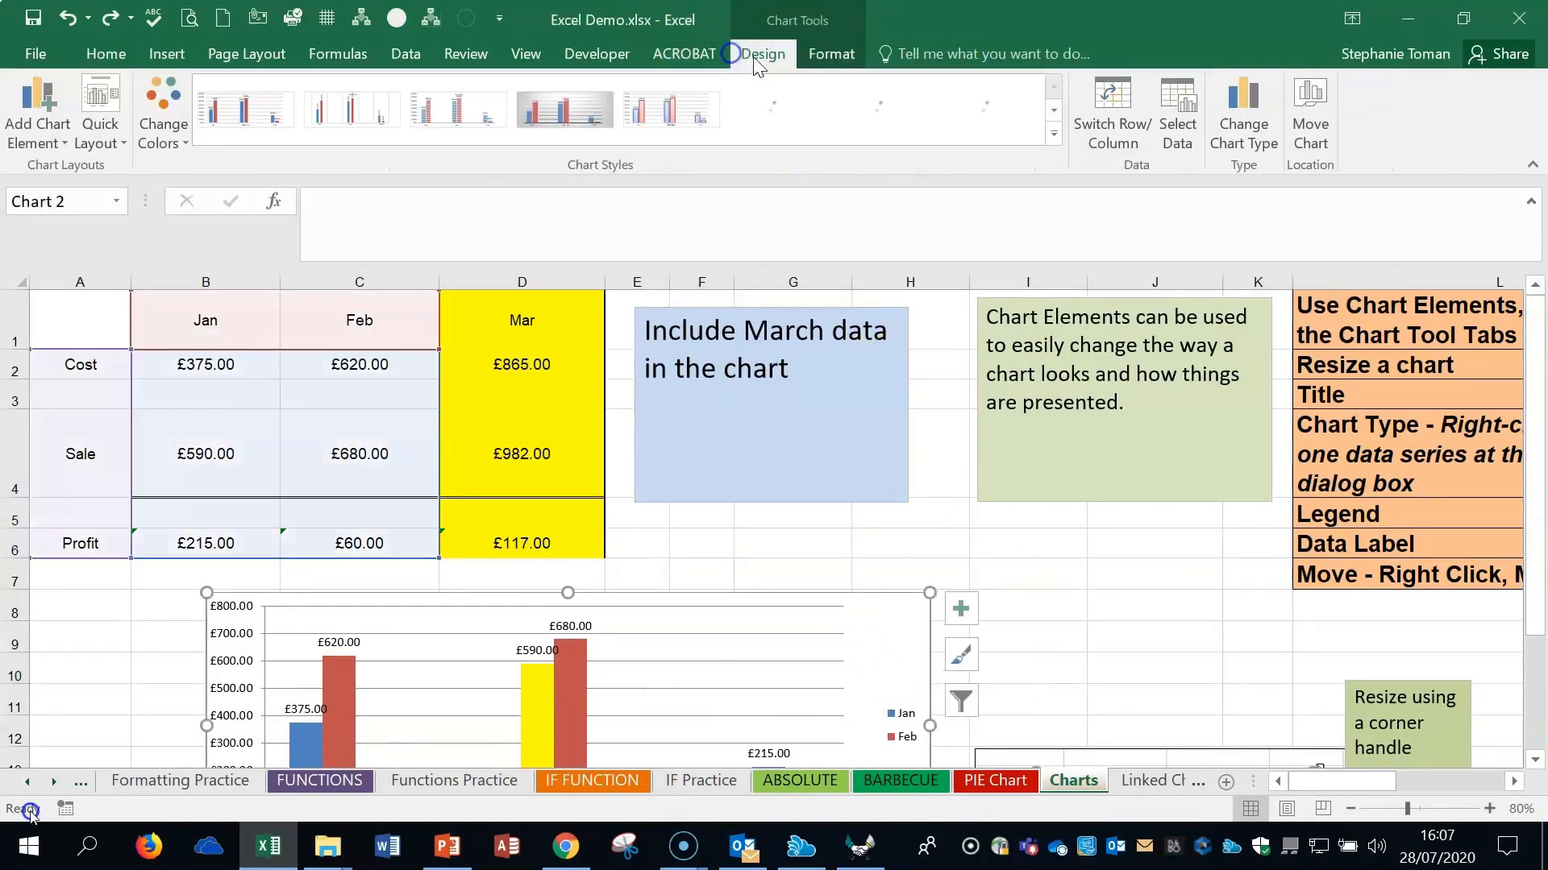
pyautogui.click(824, 58)
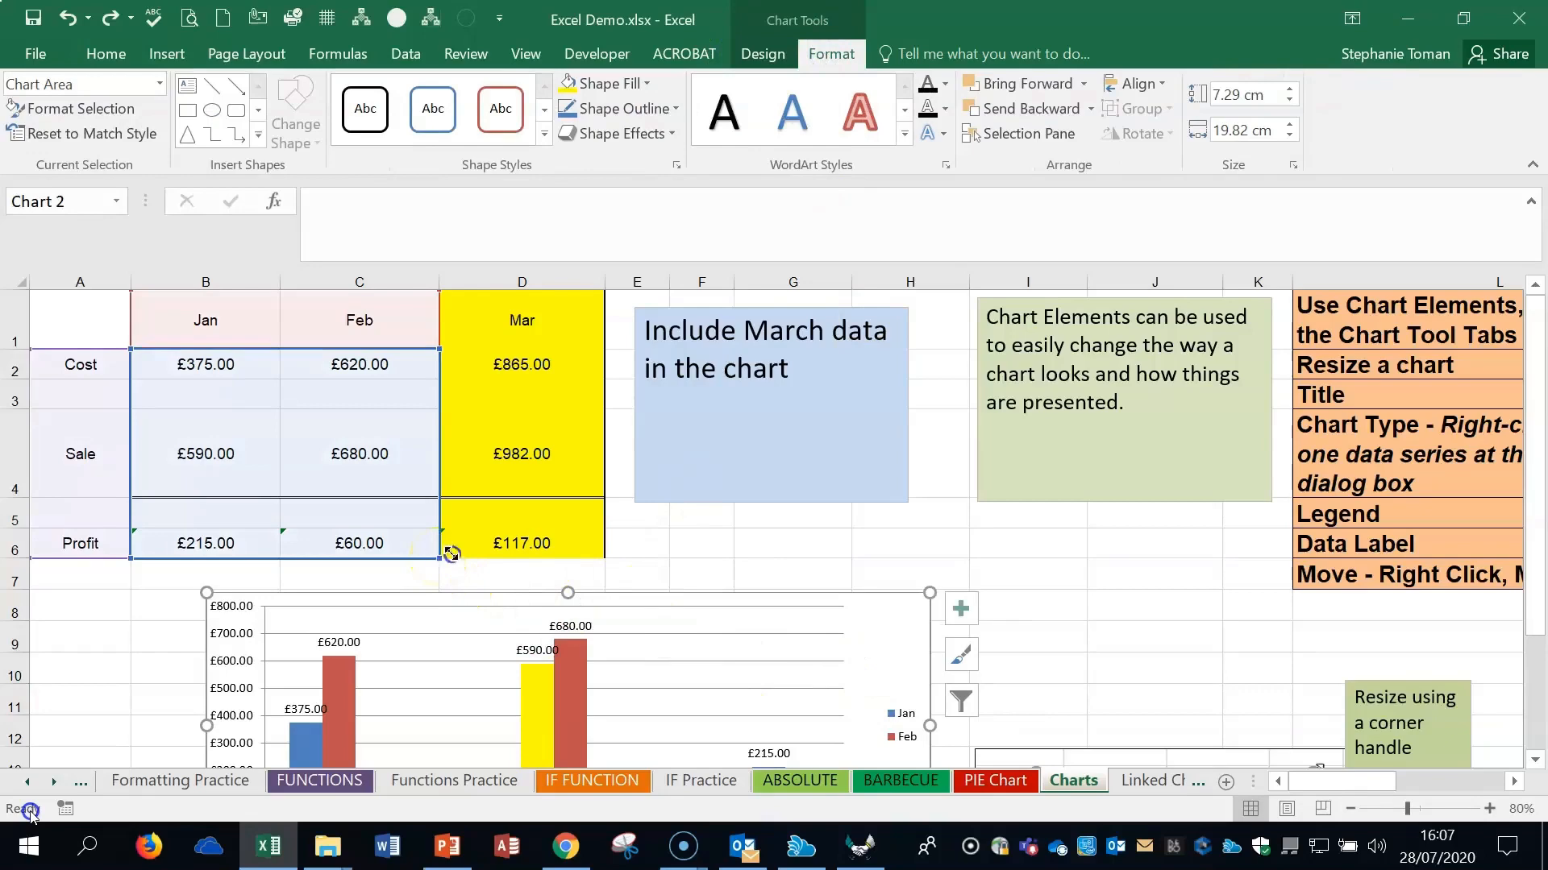
# - Extend the chart's source data to include the Mar column, and restore the range to Jan and Feb only
pyautogui.moveTo(438, 556); pyautogui.dragTo(594, 553)
pyautogui.scroll(-3, 902, 680)
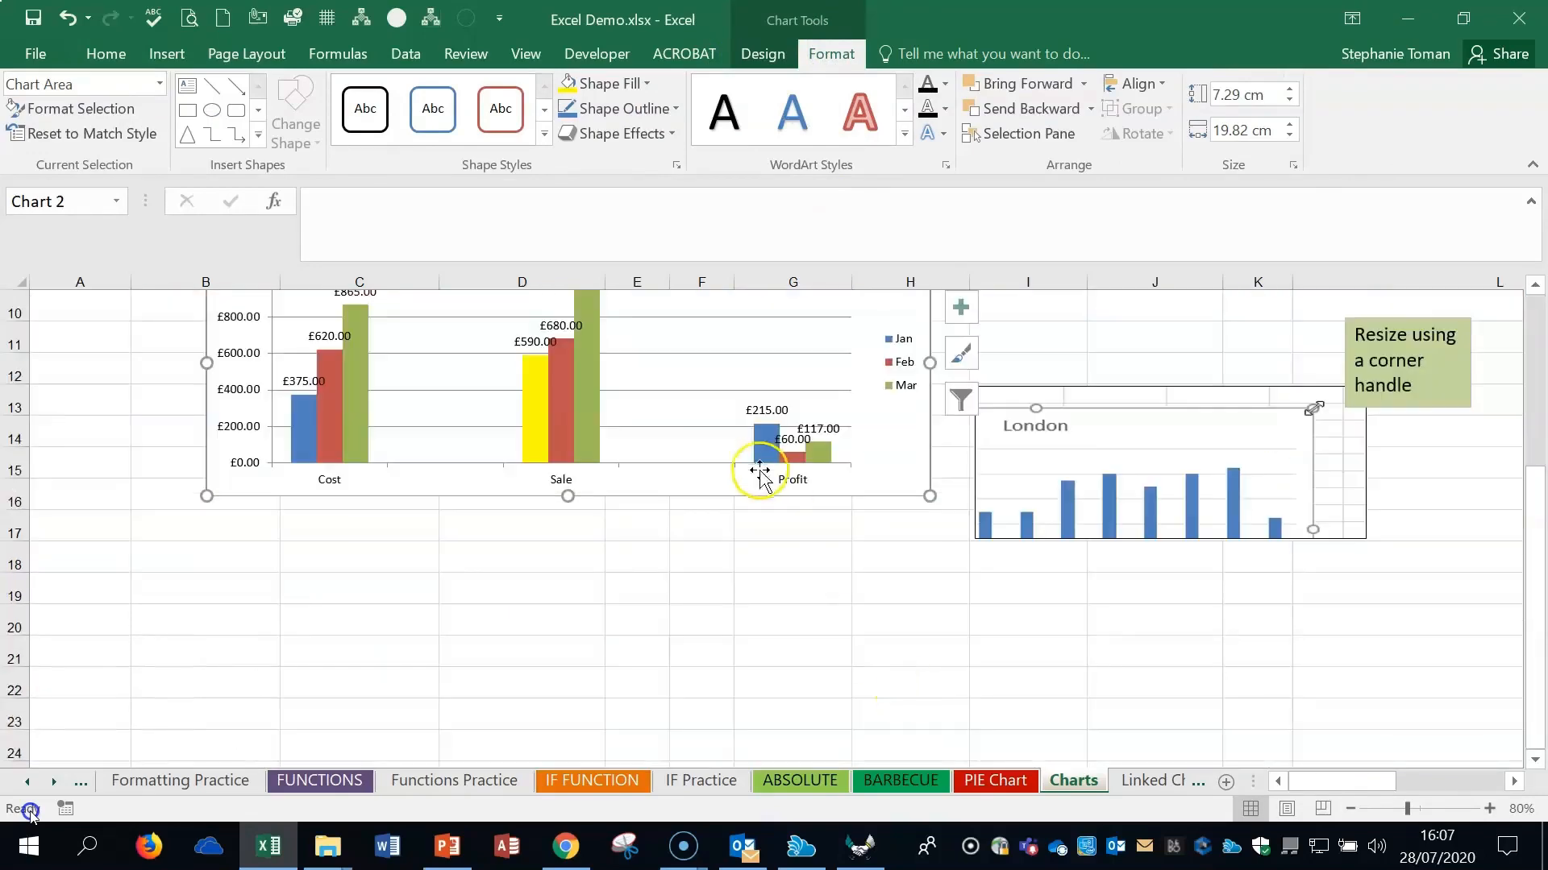
pyautogui.scroll(3, 810, 504)
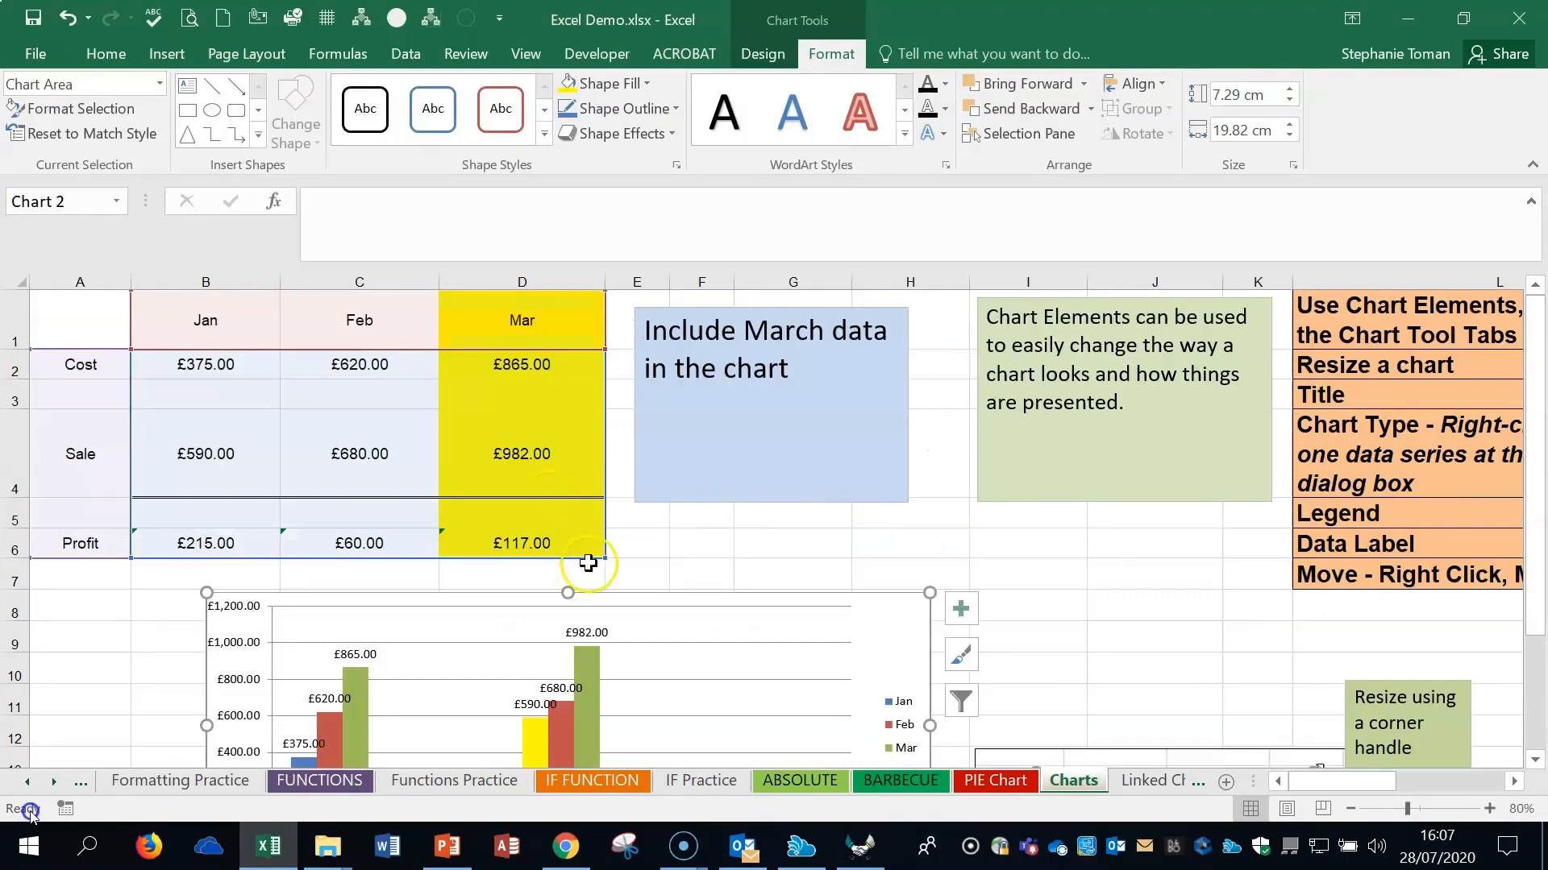
pyautogui.scroll(-1, 588, 562)
pyautogui.moveTo(438, 428)
pyautogui.mouseDown()
pyautogui.moveTo(277, 439)
pyautogui.moveTo(425, 439)
pyautogui.mouseUp()
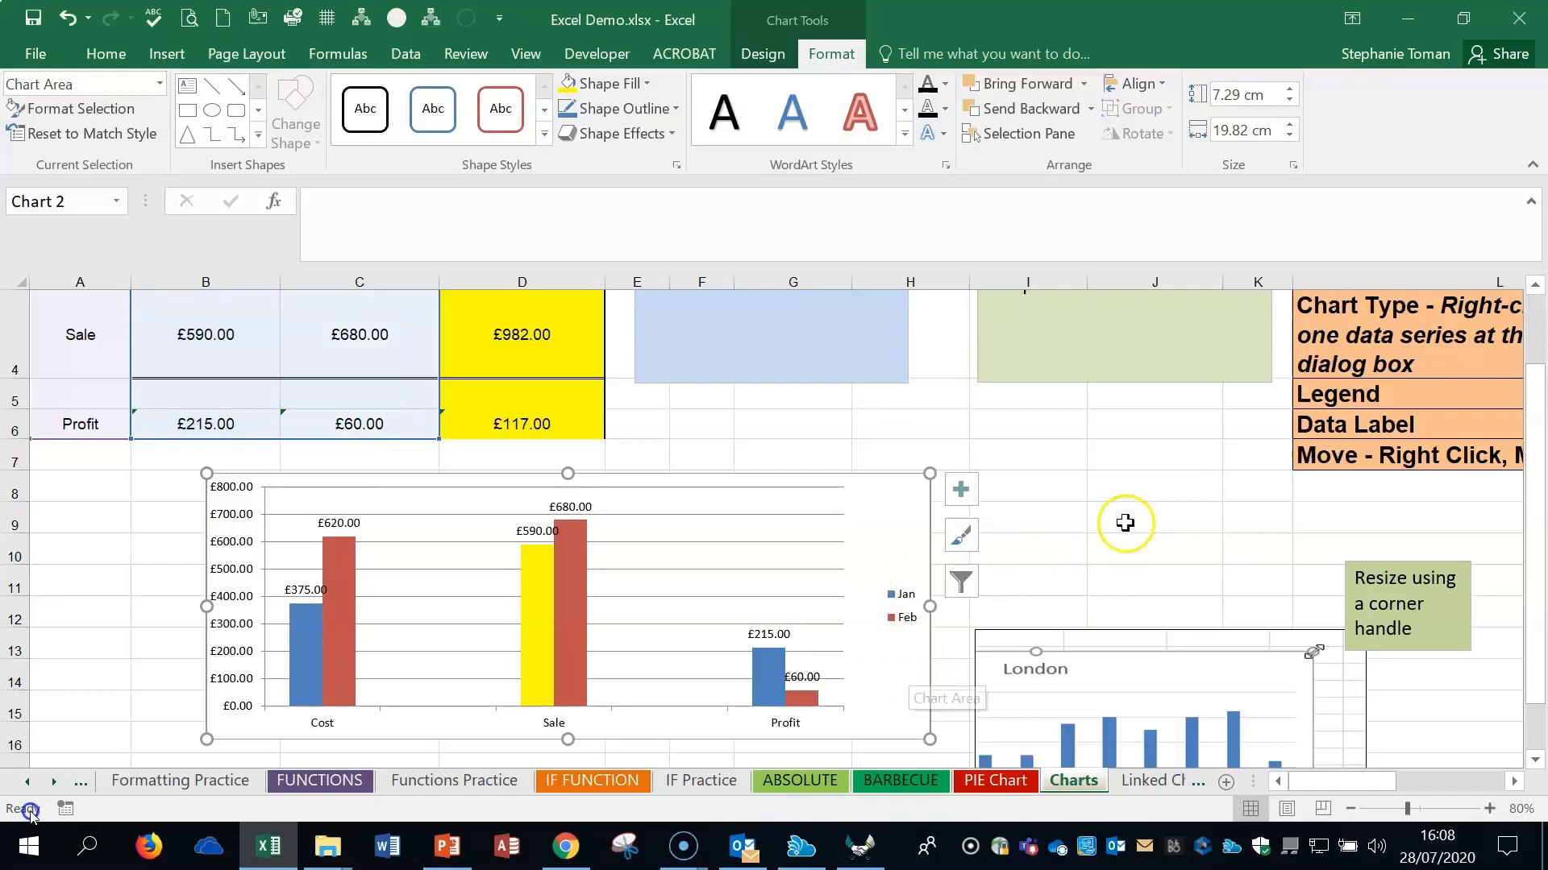
pyautogui.click(1442, 351)
pyautogui.scroll(1, 1442, 380)
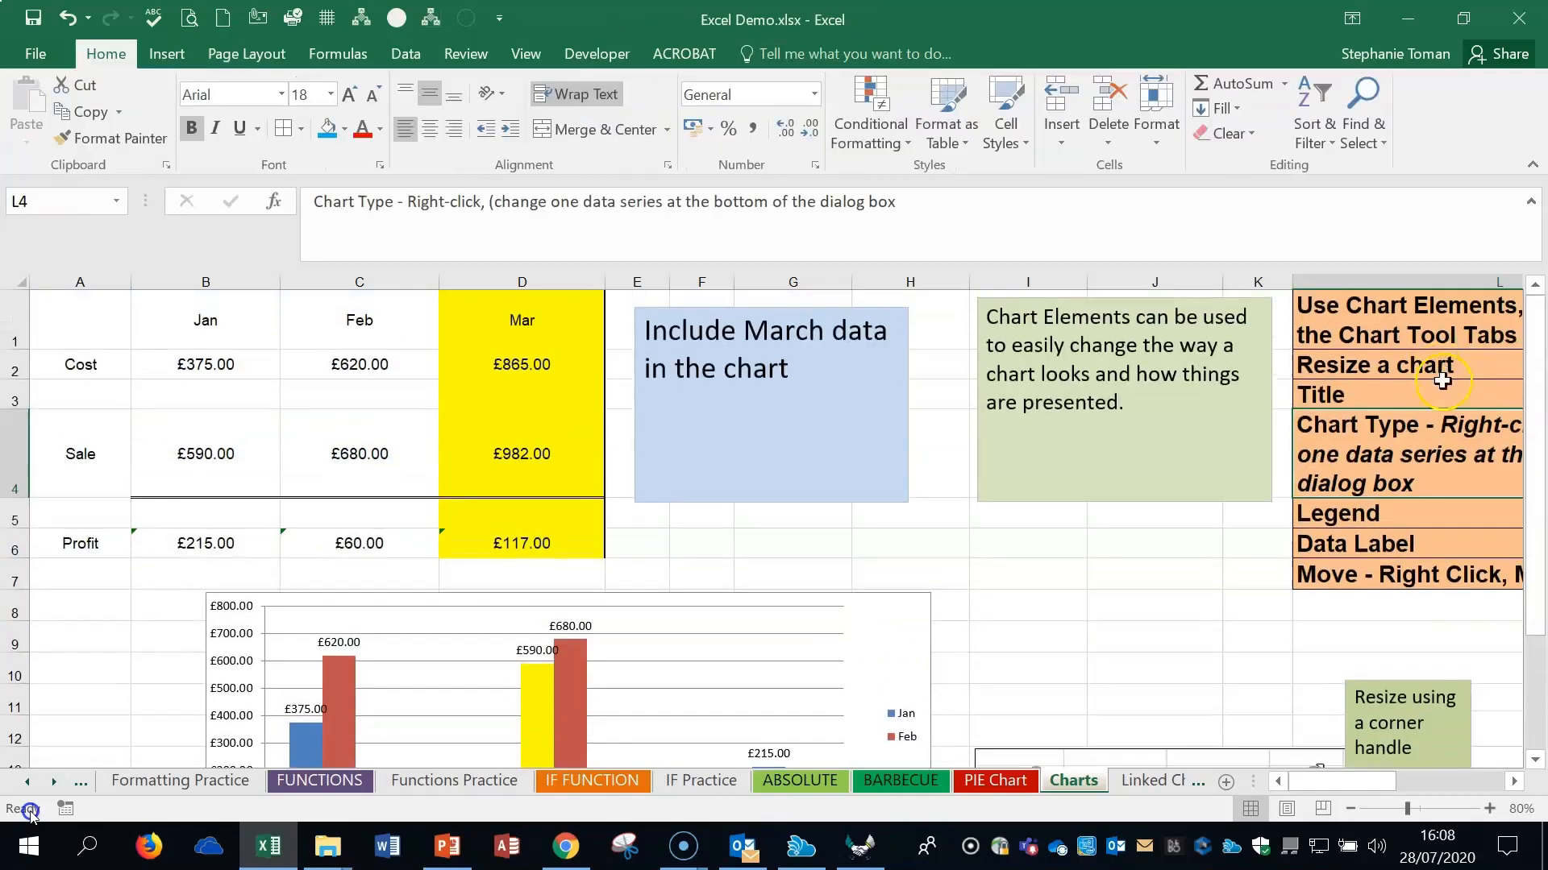
pyautogui.click(1349, 365)
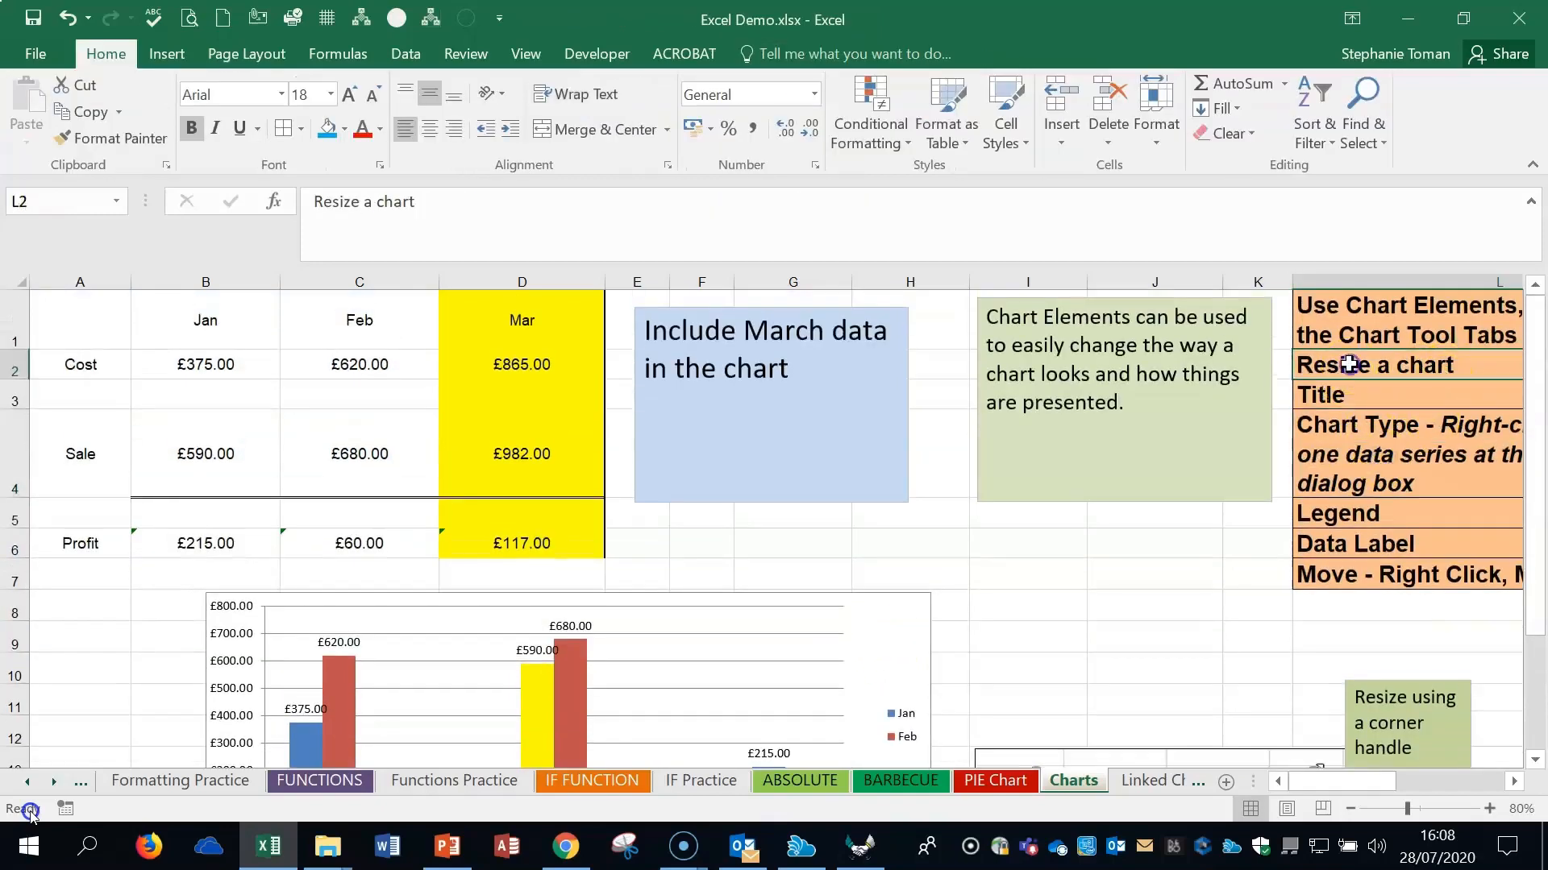
pyautogui.click(1354, 435)
# - Open the series chart type settings for the Feb series of the column chart
pyautogui.scroll(-2, 499, 730)
pyautogui.moveTo(577, 463)
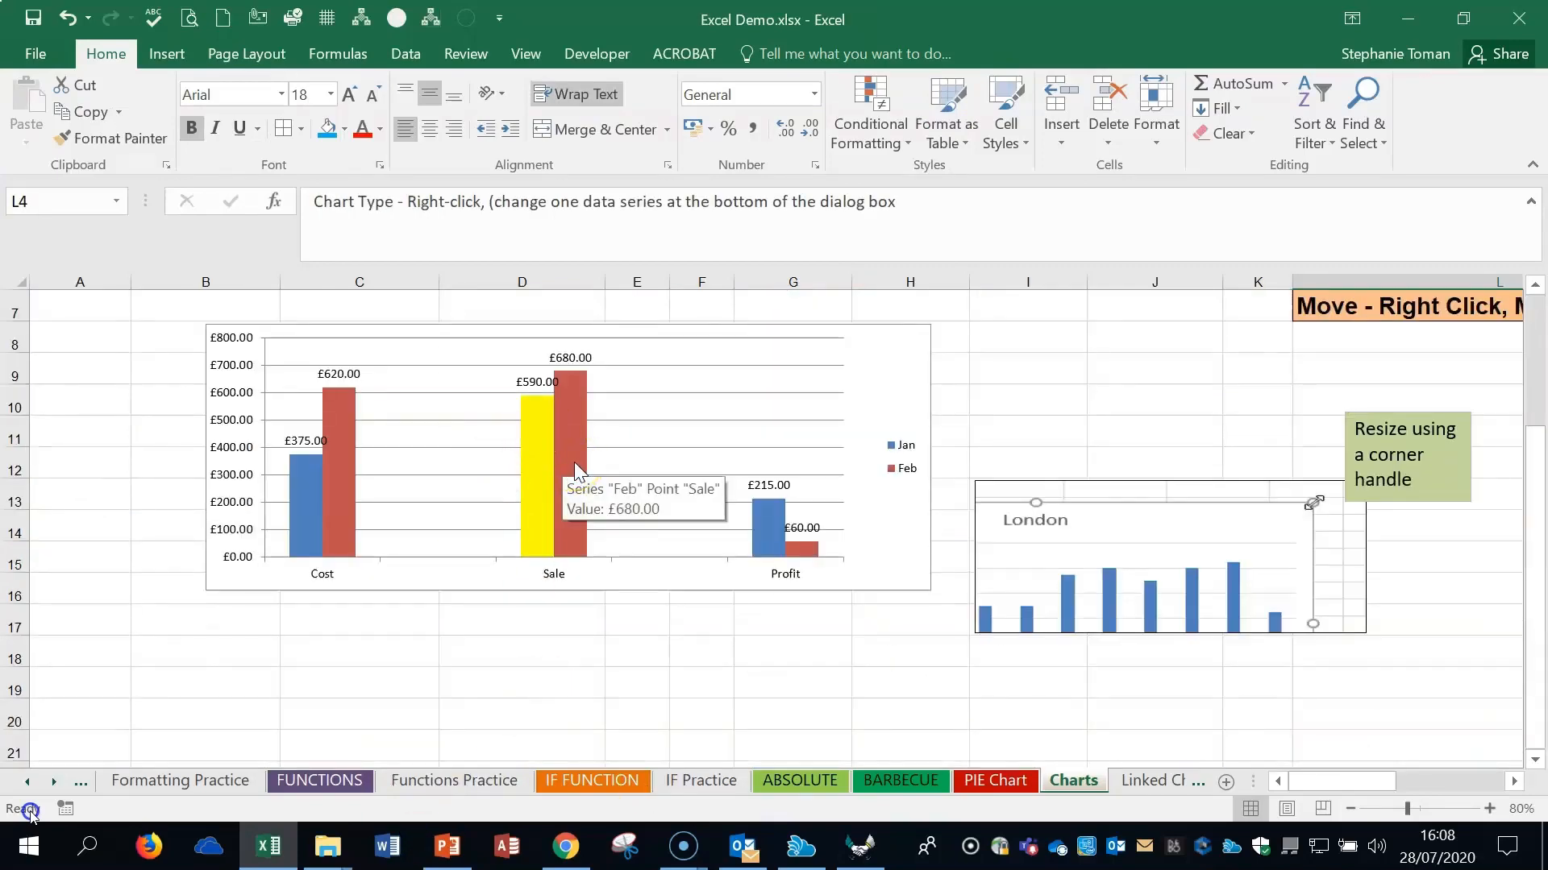
pyautogui.rightClick(575, 465)
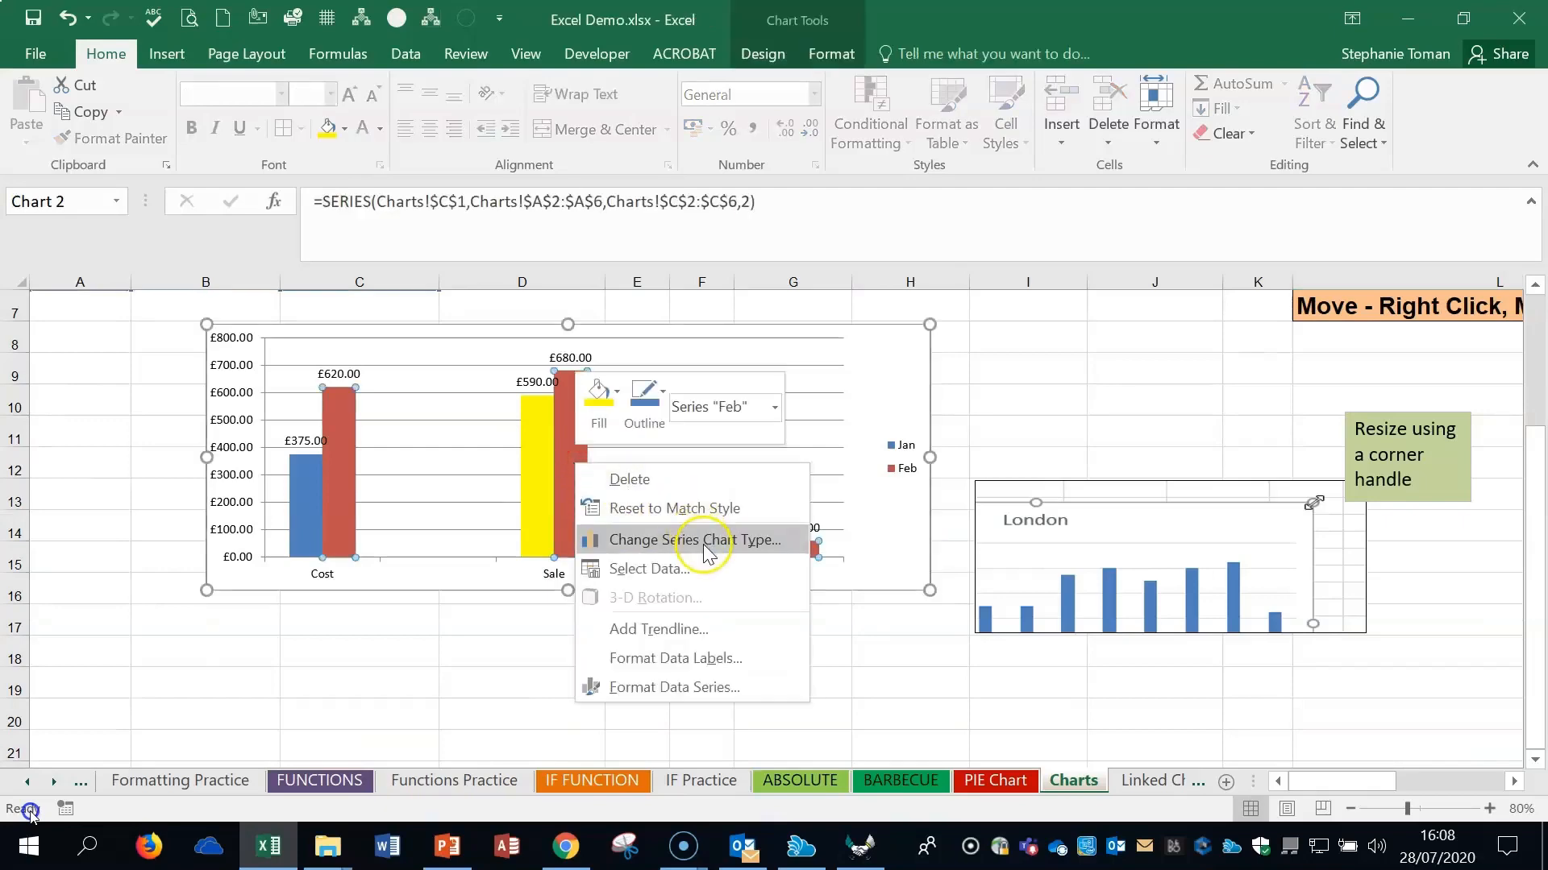
pyautogui.click(717, 542)
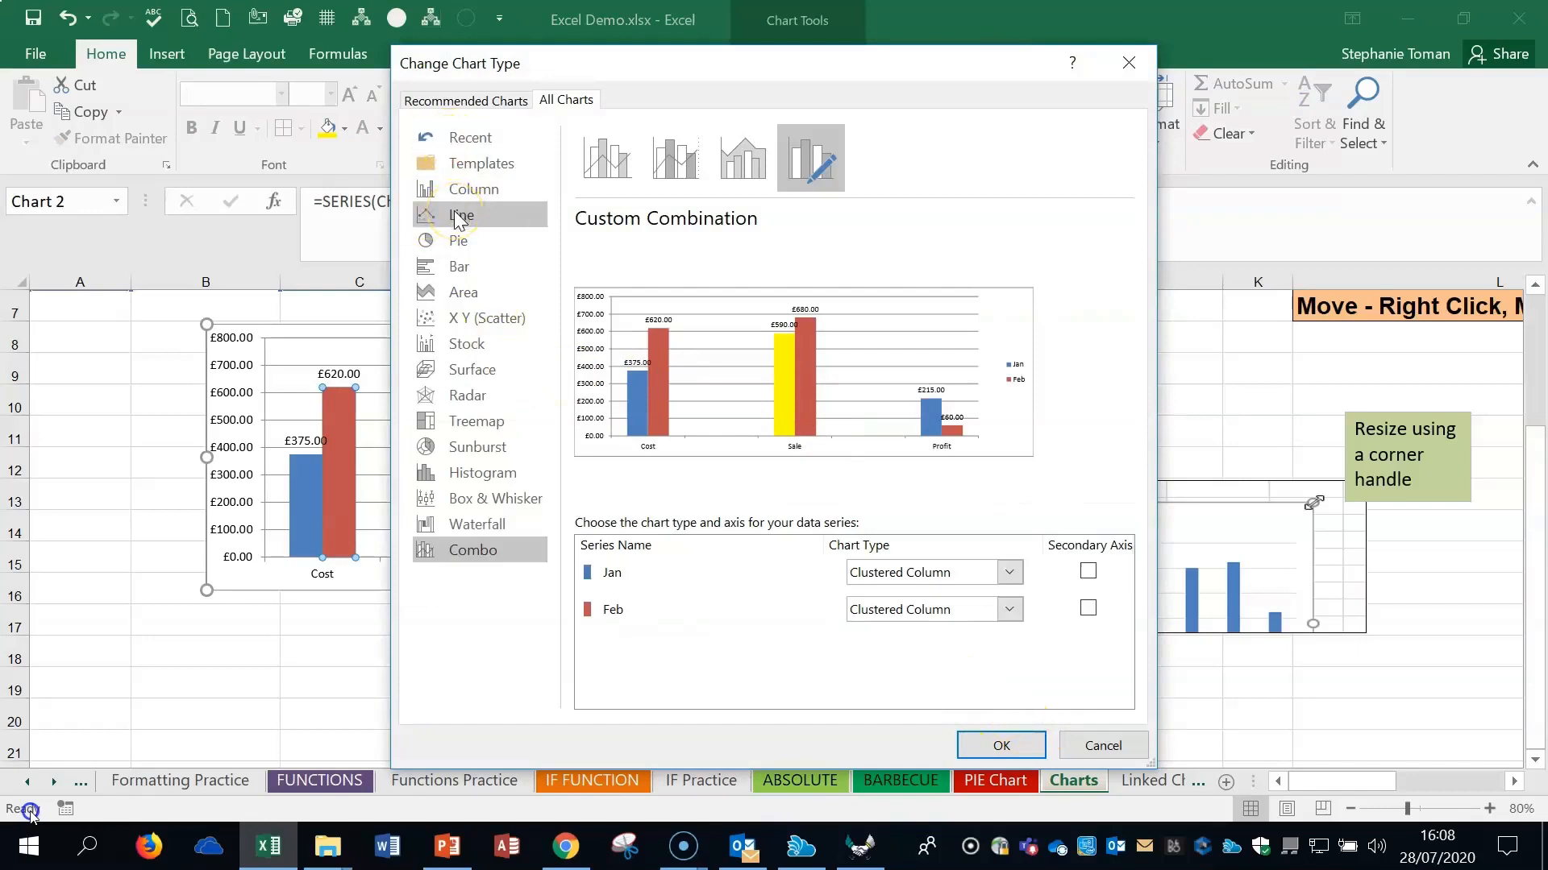
# - Try Stacked Line with Markers for the Feb series and return it to Clustered Column
pyautogui.click(1009, 610)
pyautogui.click(889, 466)
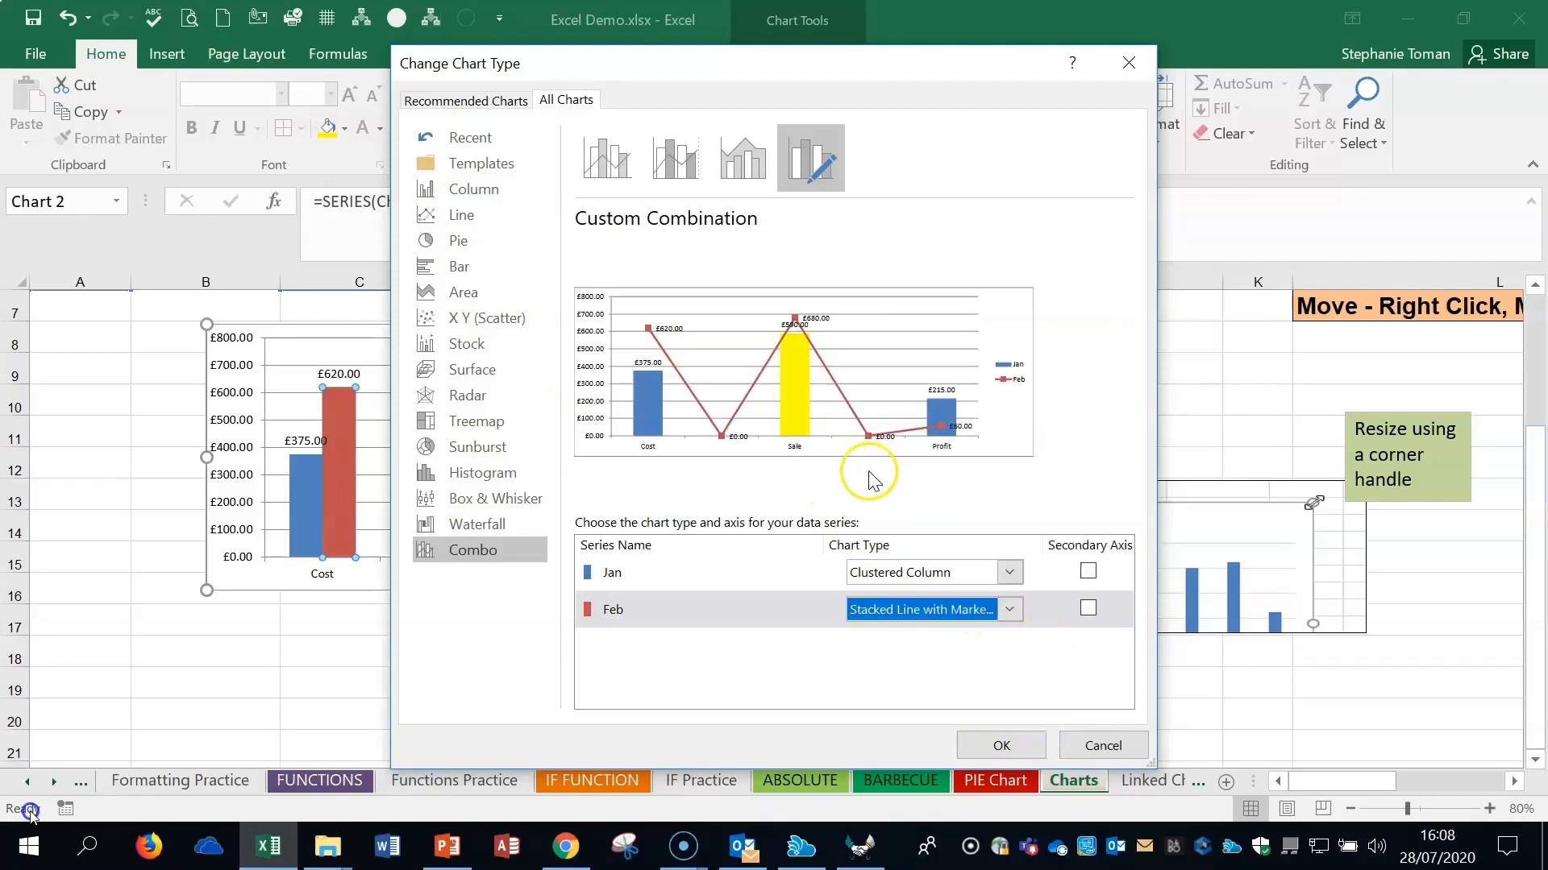
pyautogui.click(1009, 609)
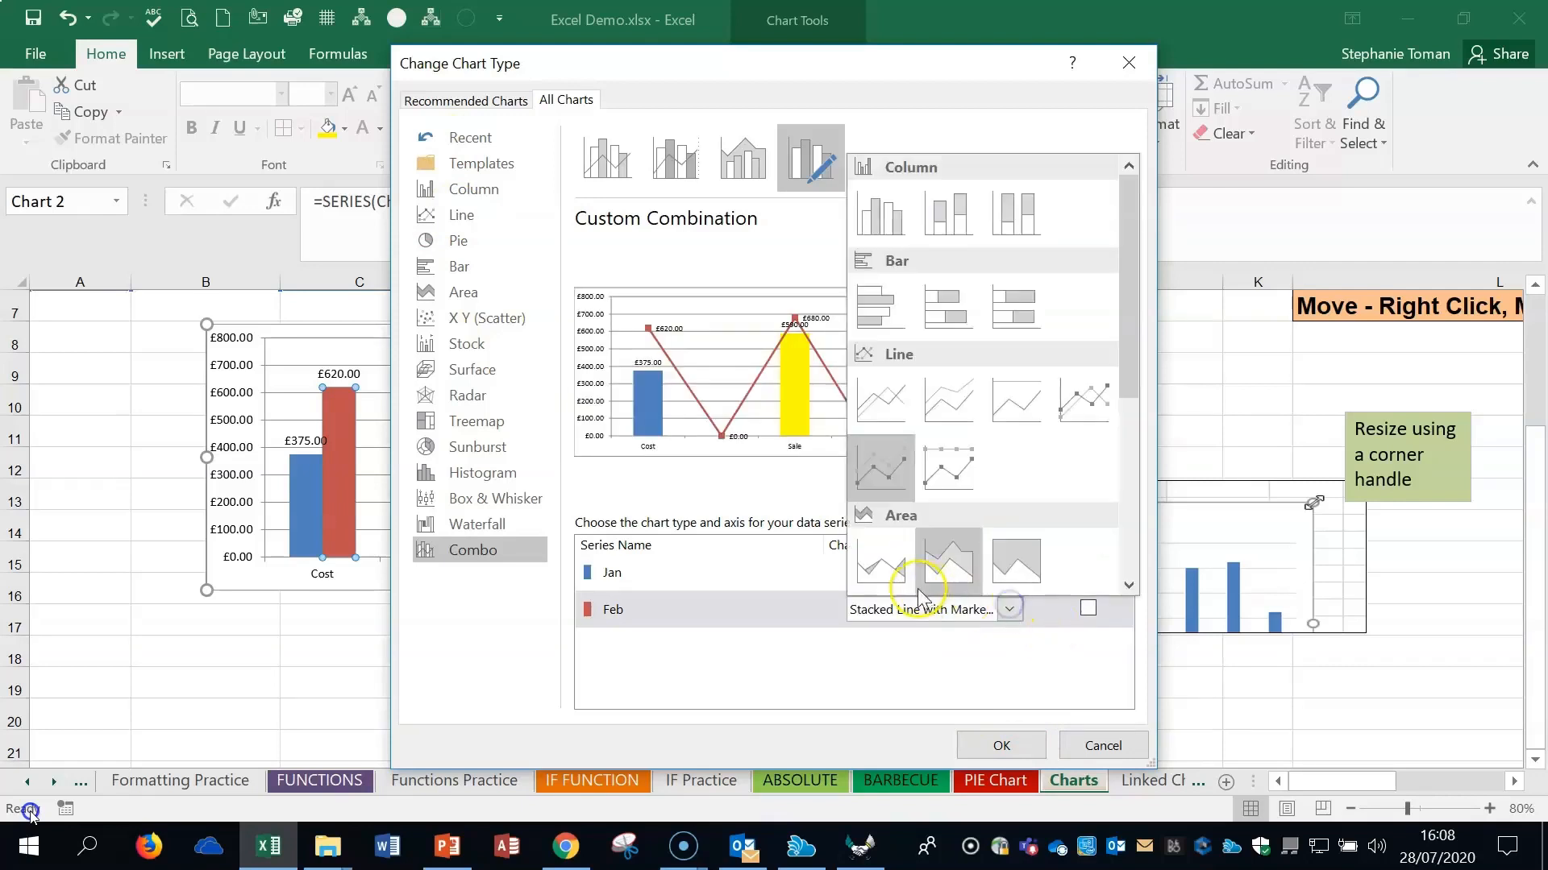
pyautogui.click(871, 216)
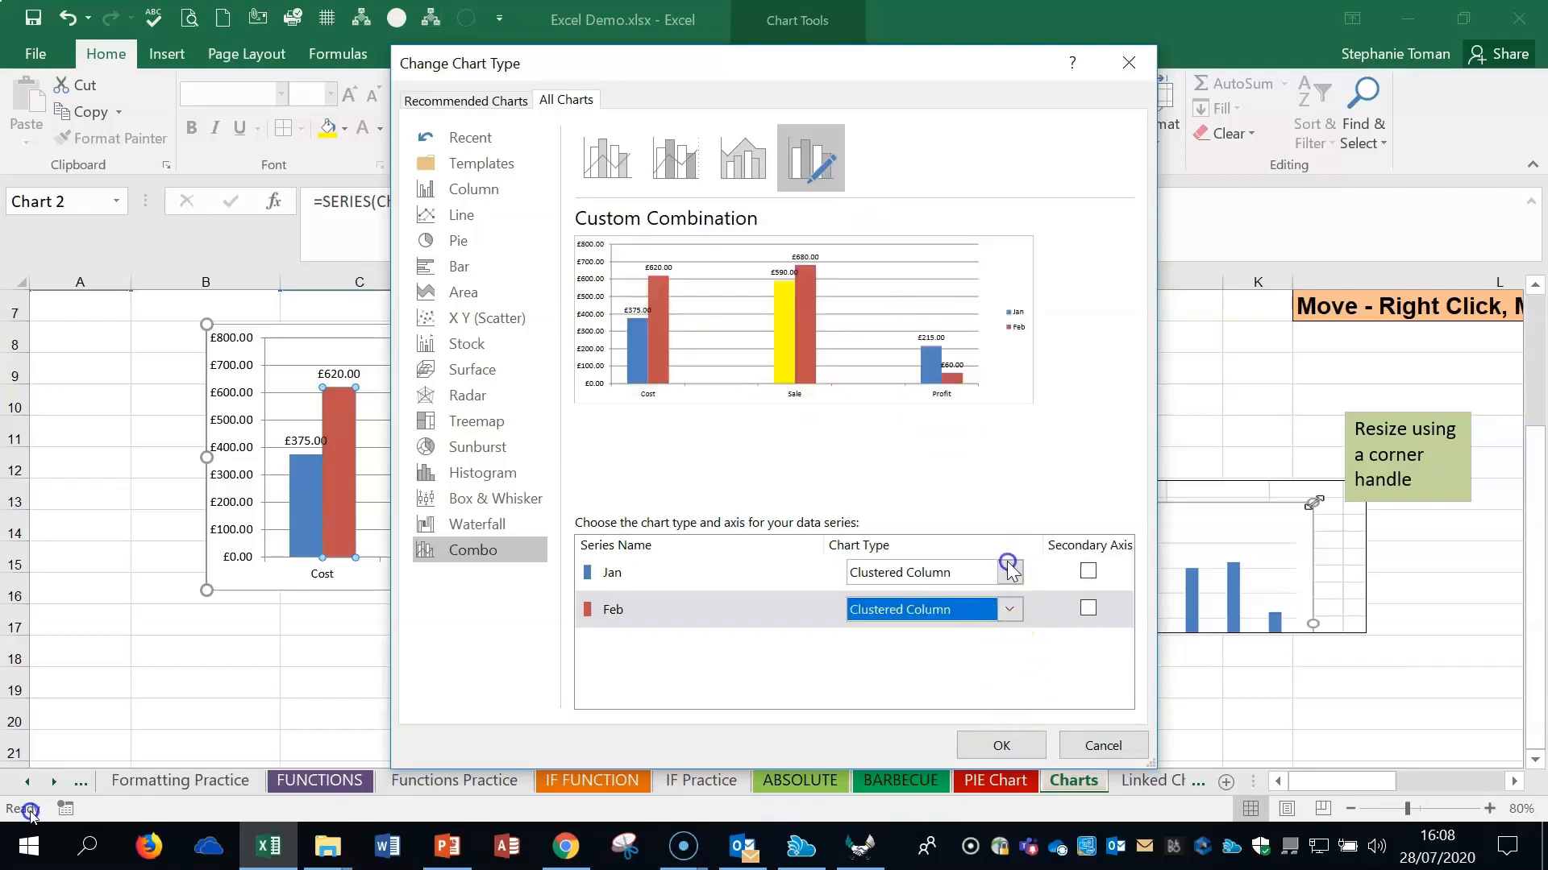
# - Set the Jan series to the Line chart type, keep Feb as Clustered Column, and apply the custom combination
pyautogui.click(1010, 571)
pyautogui.click(875, 427)
pyautogui.click(1014, 609)
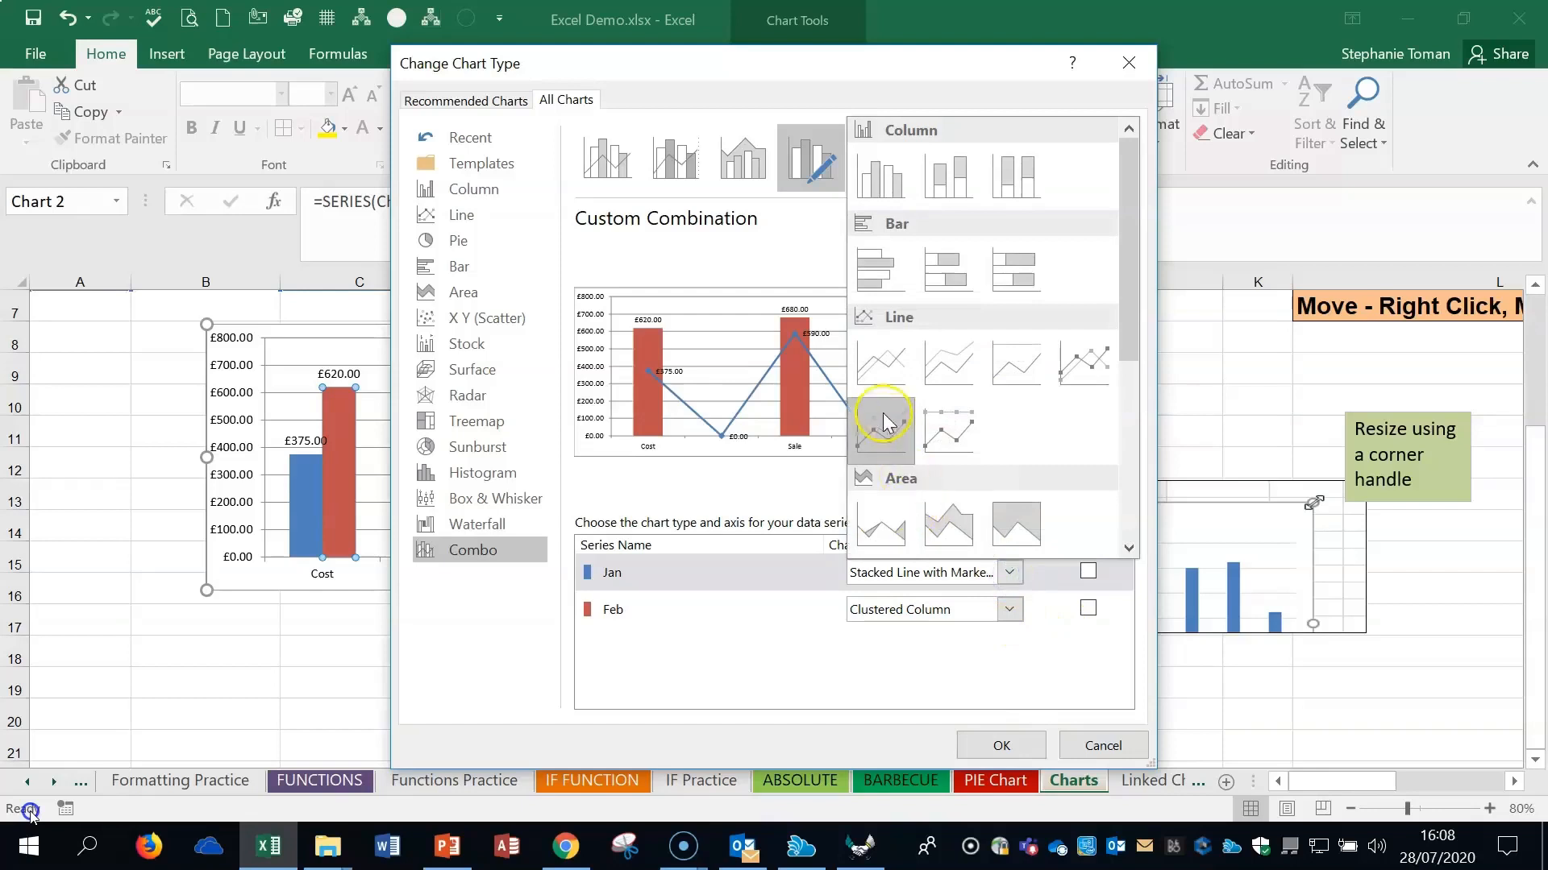
pyautogui.click(881, 373)
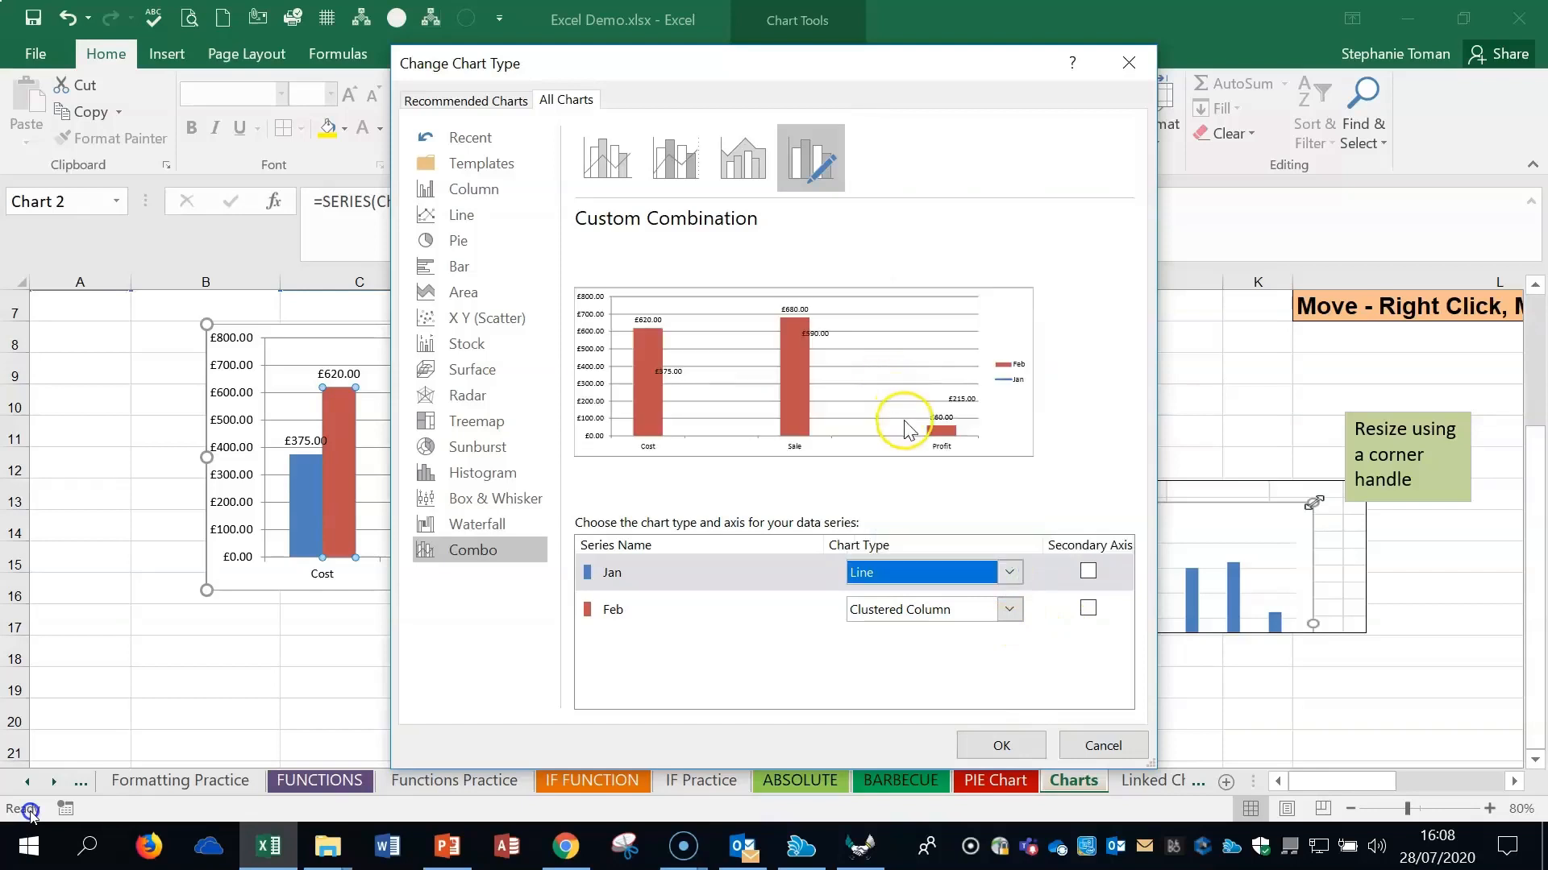
pyautogui.click(978, 743)
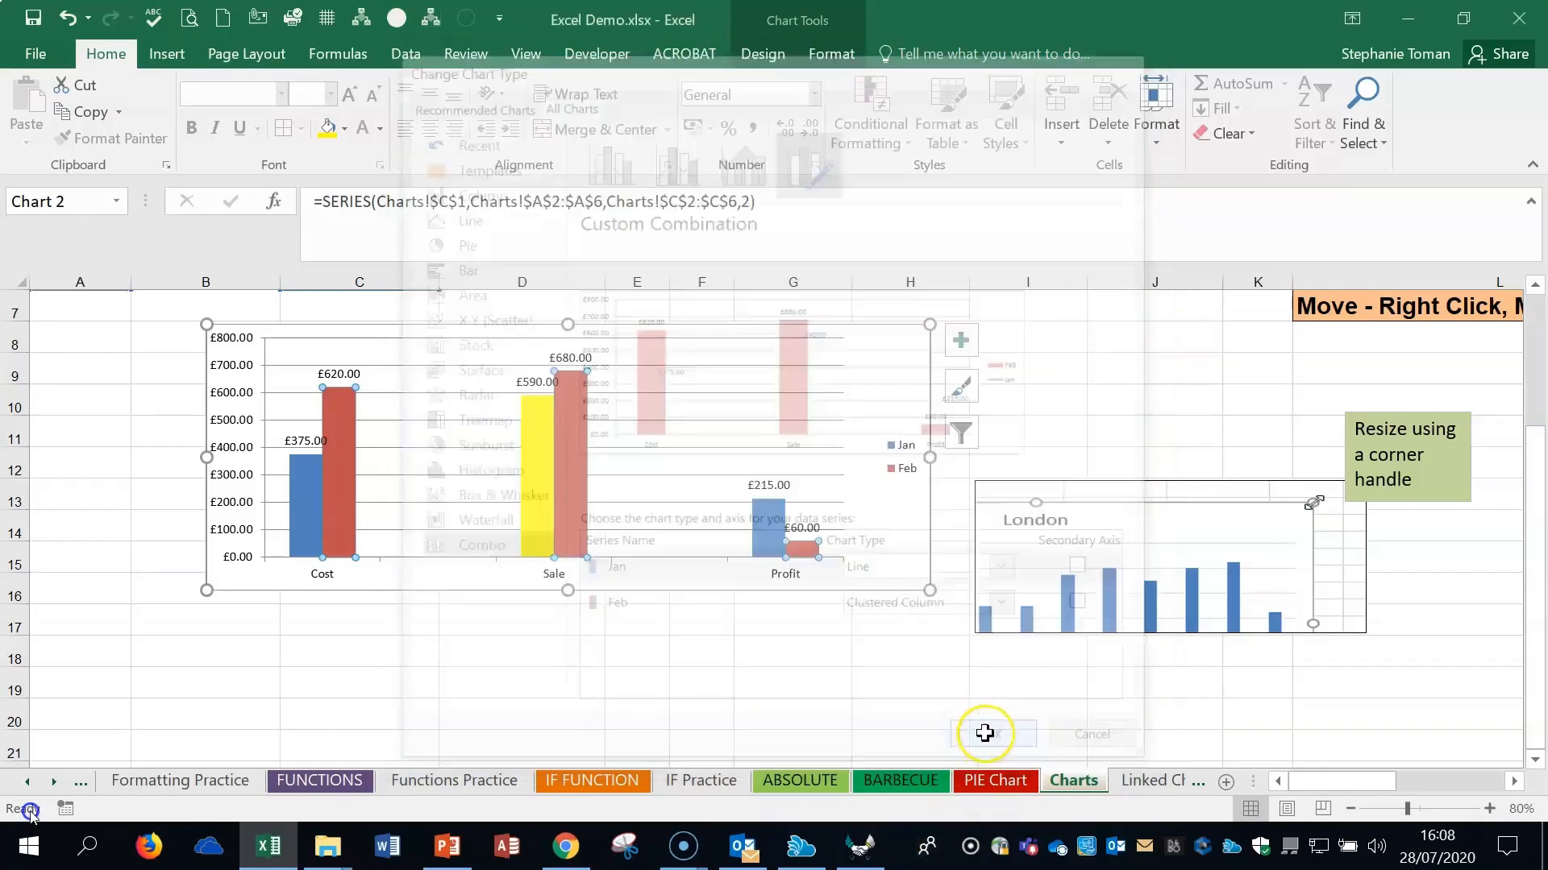
pyautogui.click(516, 714)
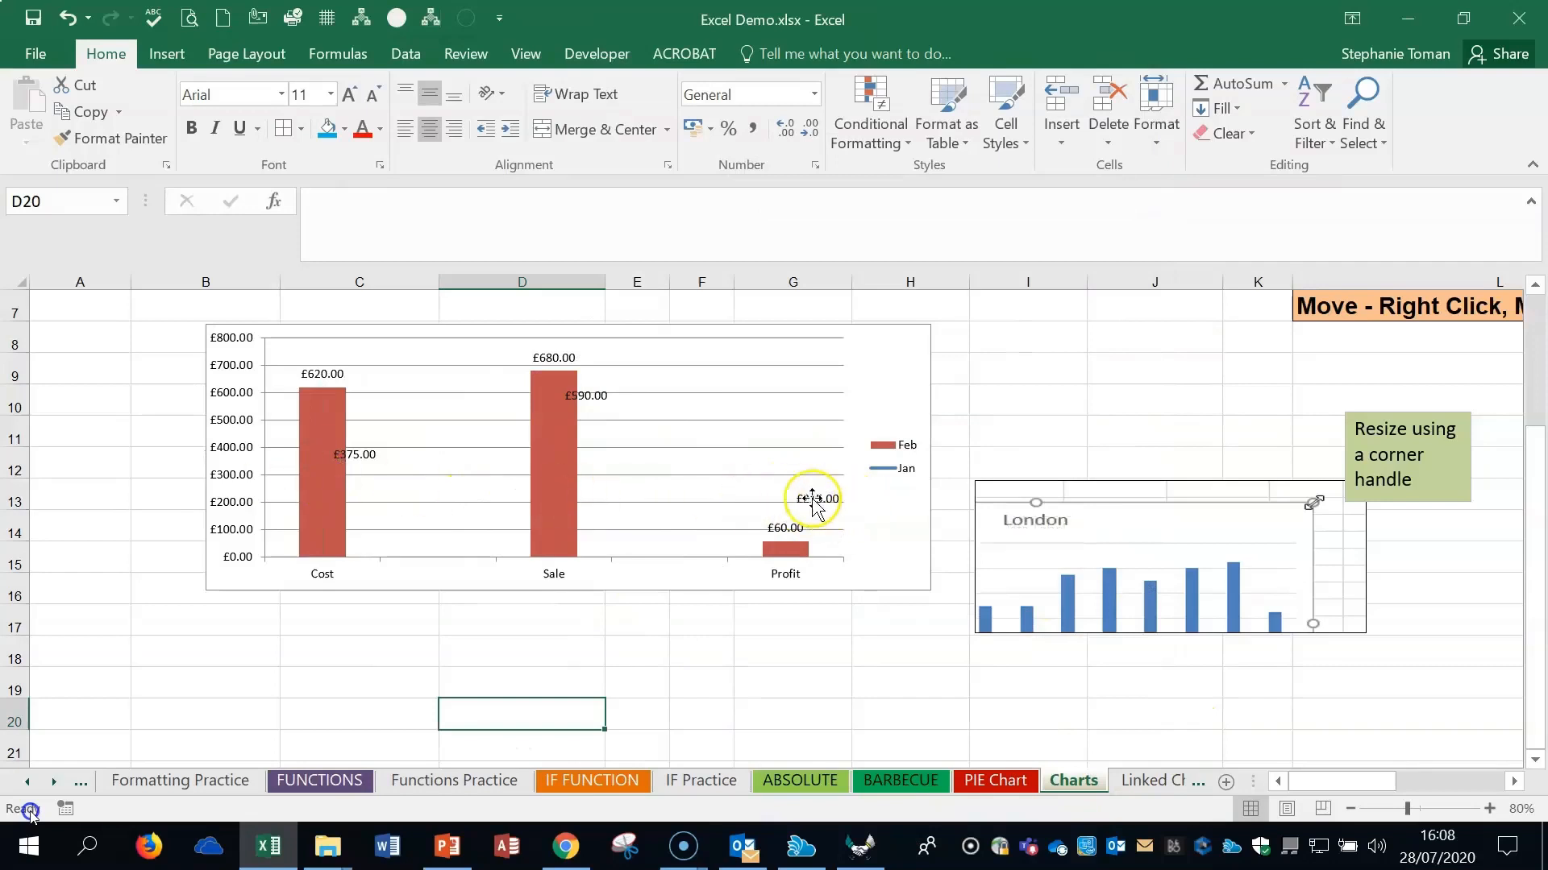
# - Plot the Feb series on the secondary axis
pyautogui.rightClick(784, 546)
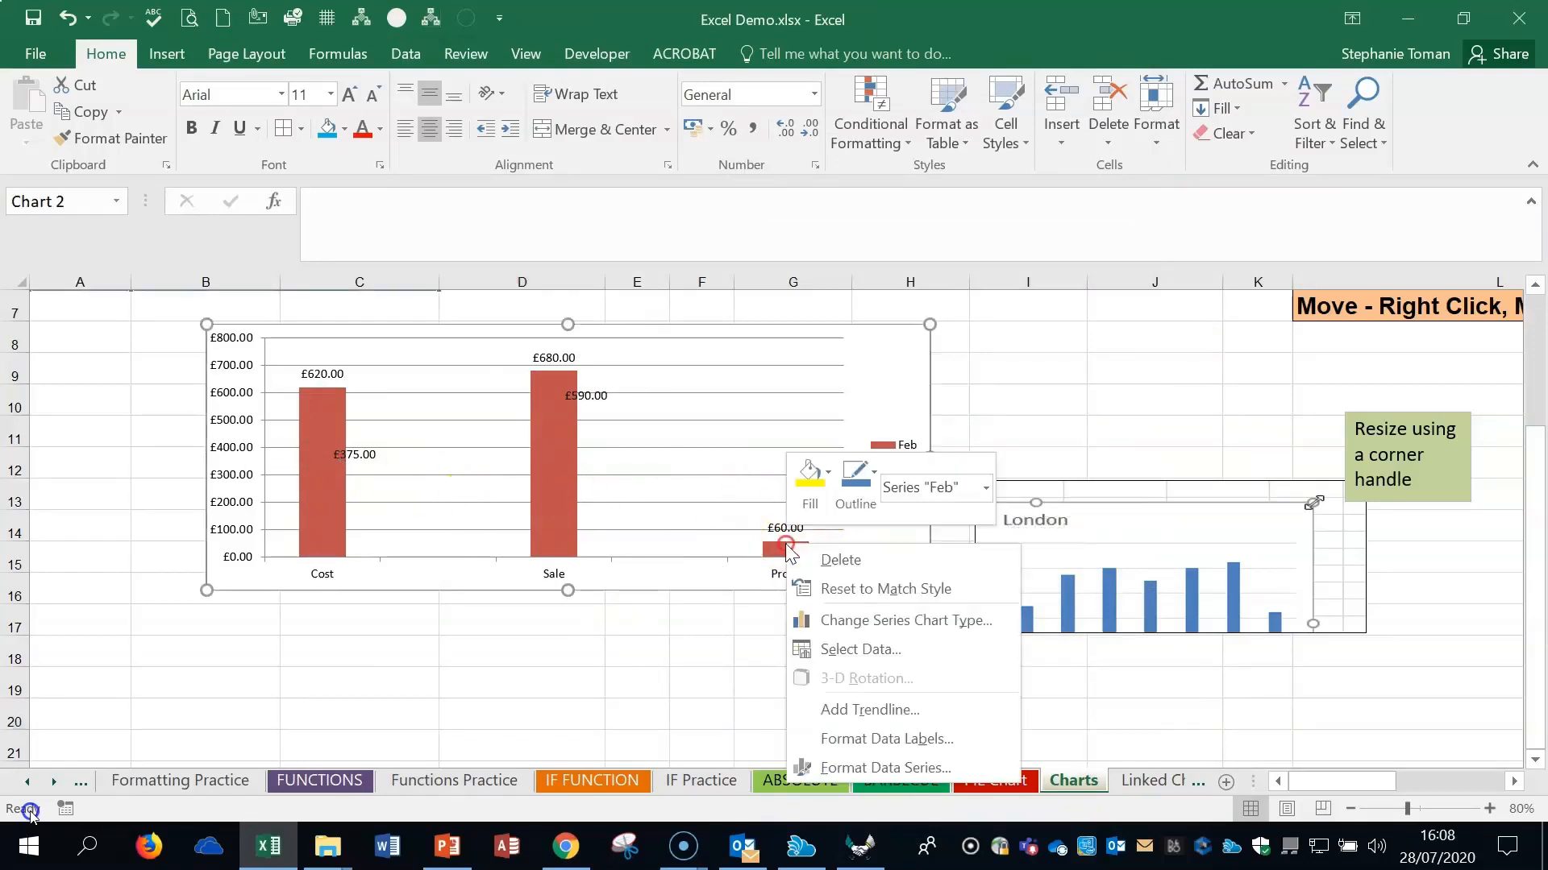
pyautogui.click(912, 770)
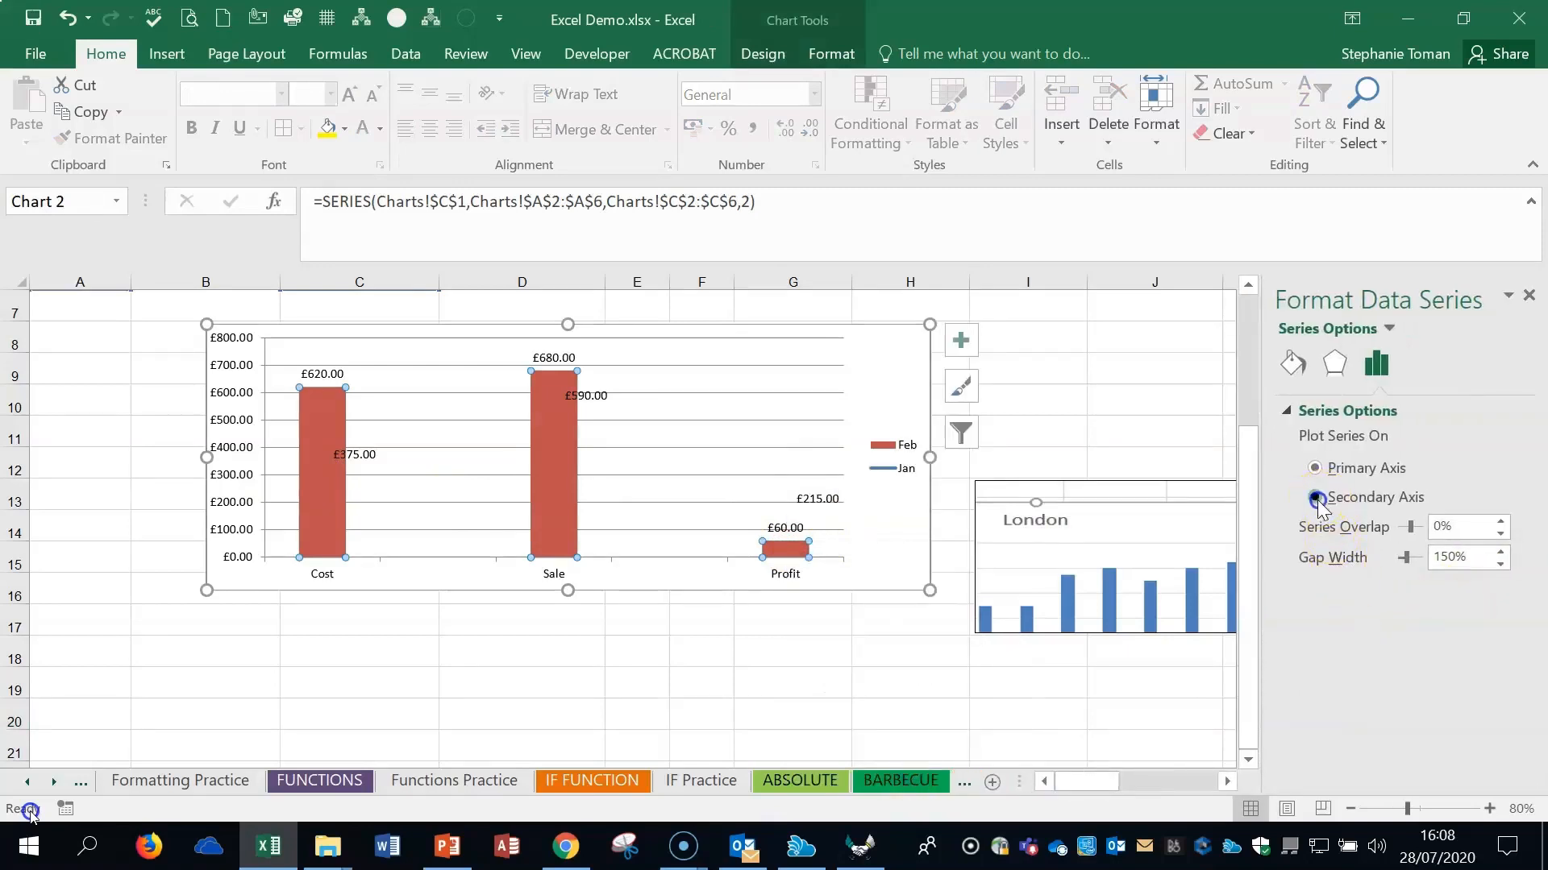
pyautogui.click(1317, 498)
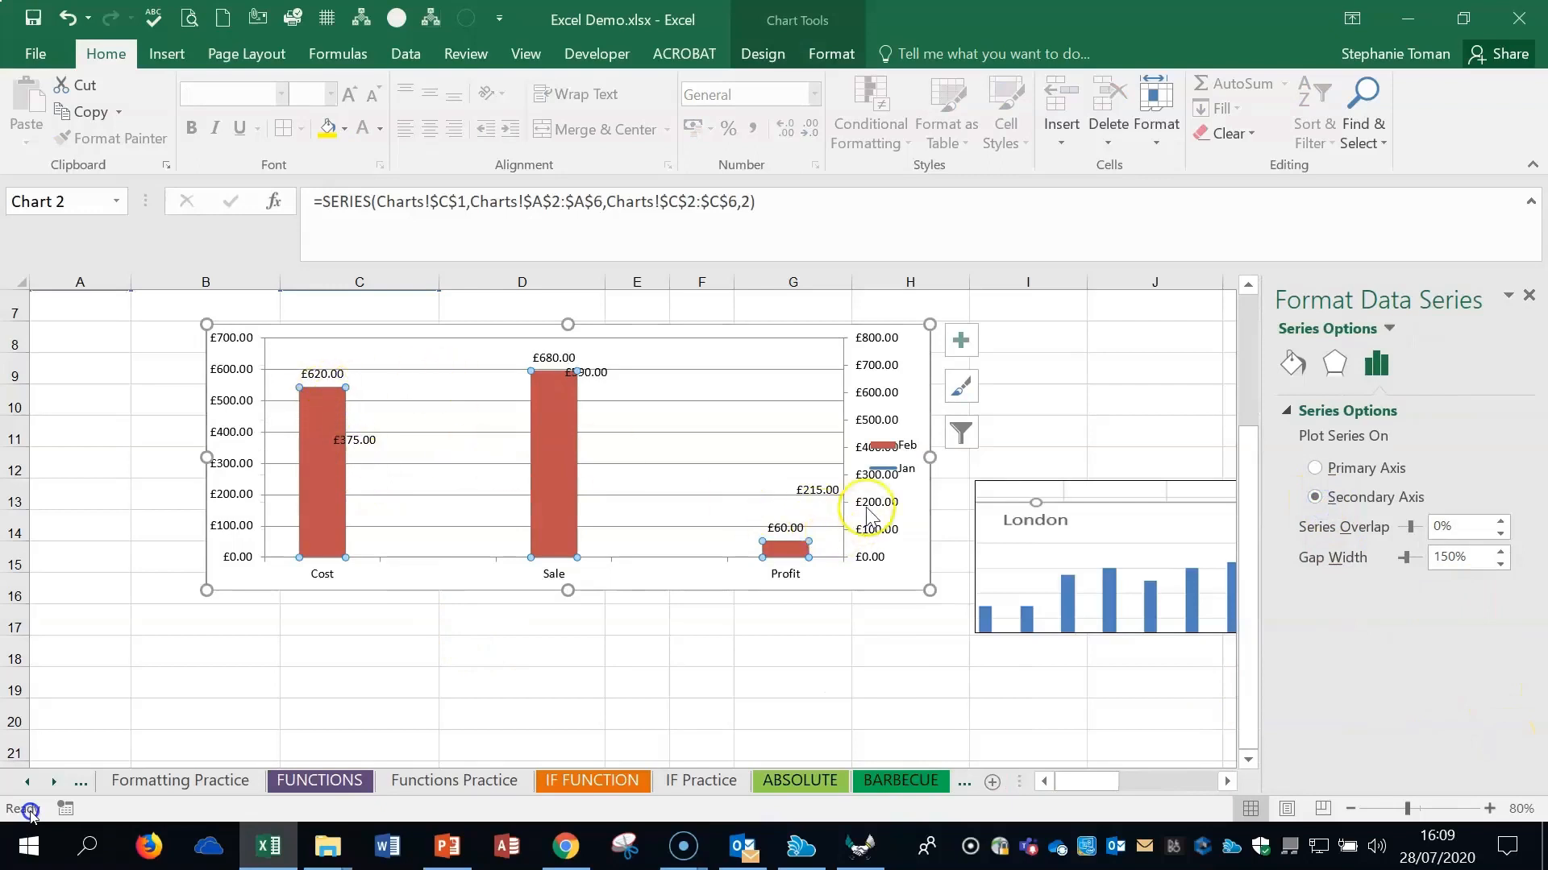
pyautogui.click(870, 718)
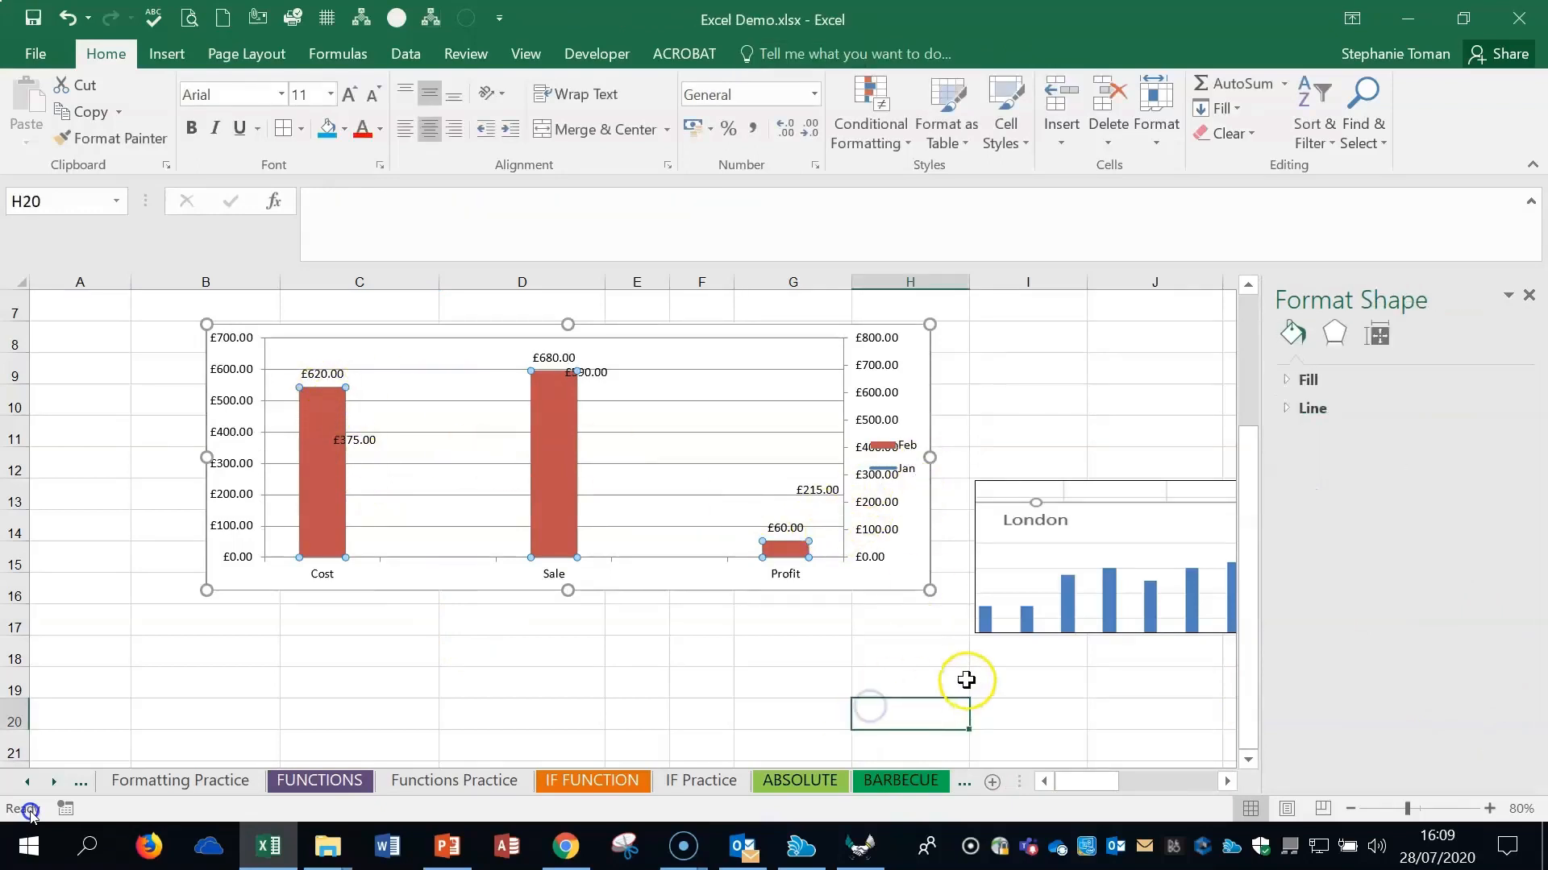
# - Enlarge the London chart picture from its corner, squash it narrower from its side, and move it clear of the column chart
pyautogui.scroll(2, 967, 679)
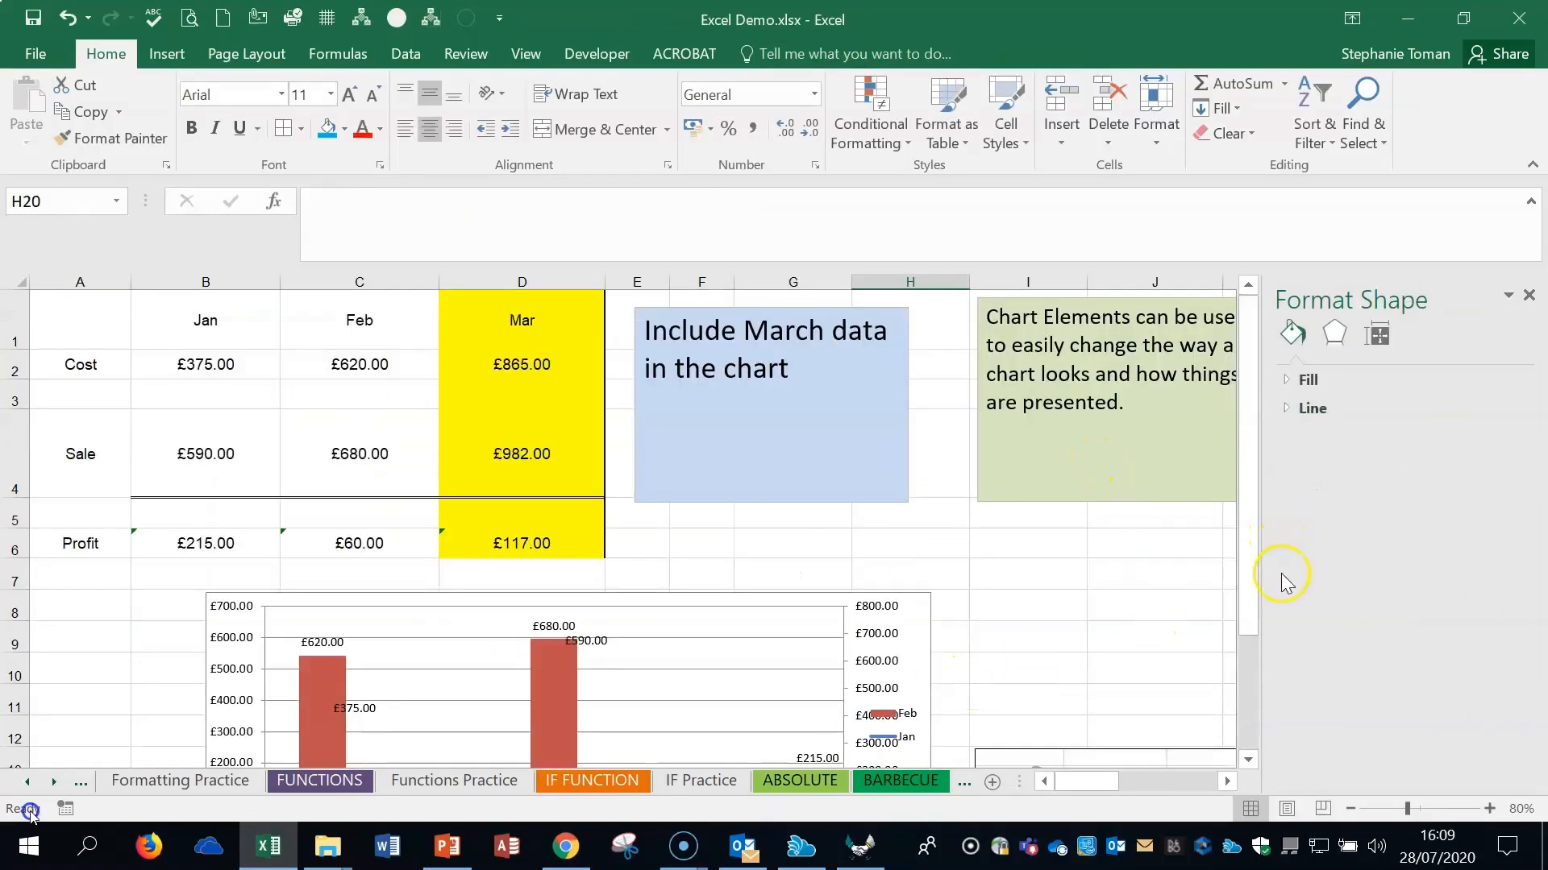
pyautogui.click(1529, 294)
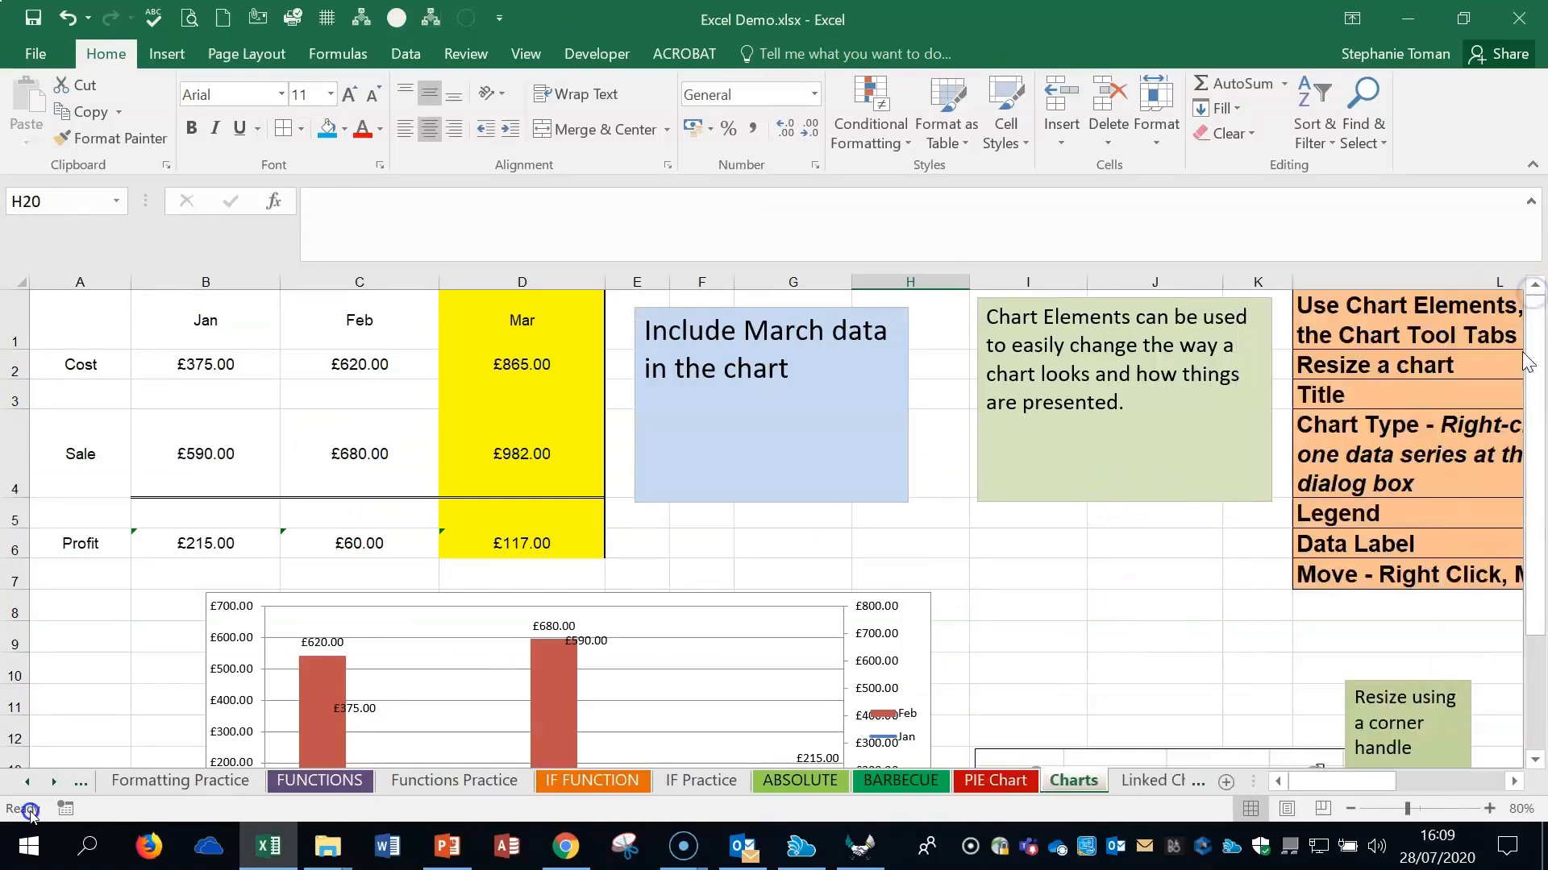
pyautogui.scroll(-2, 802, 626)
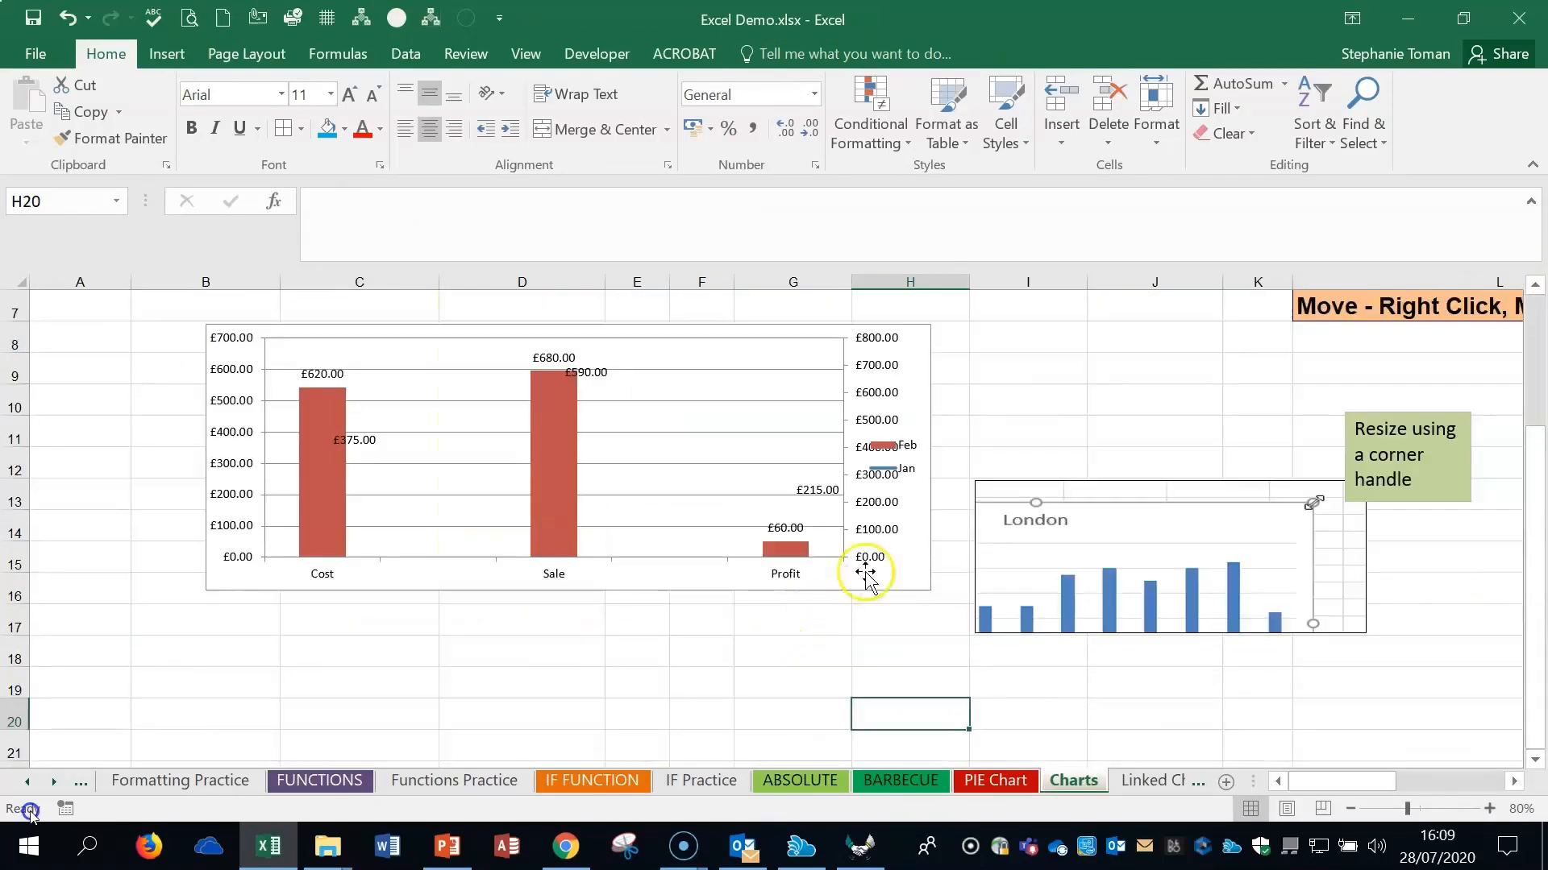
pyautogui.click(1051, 586)
pyautogui.moveTo(976, 632); pyautogui.dragTo(653, 756)
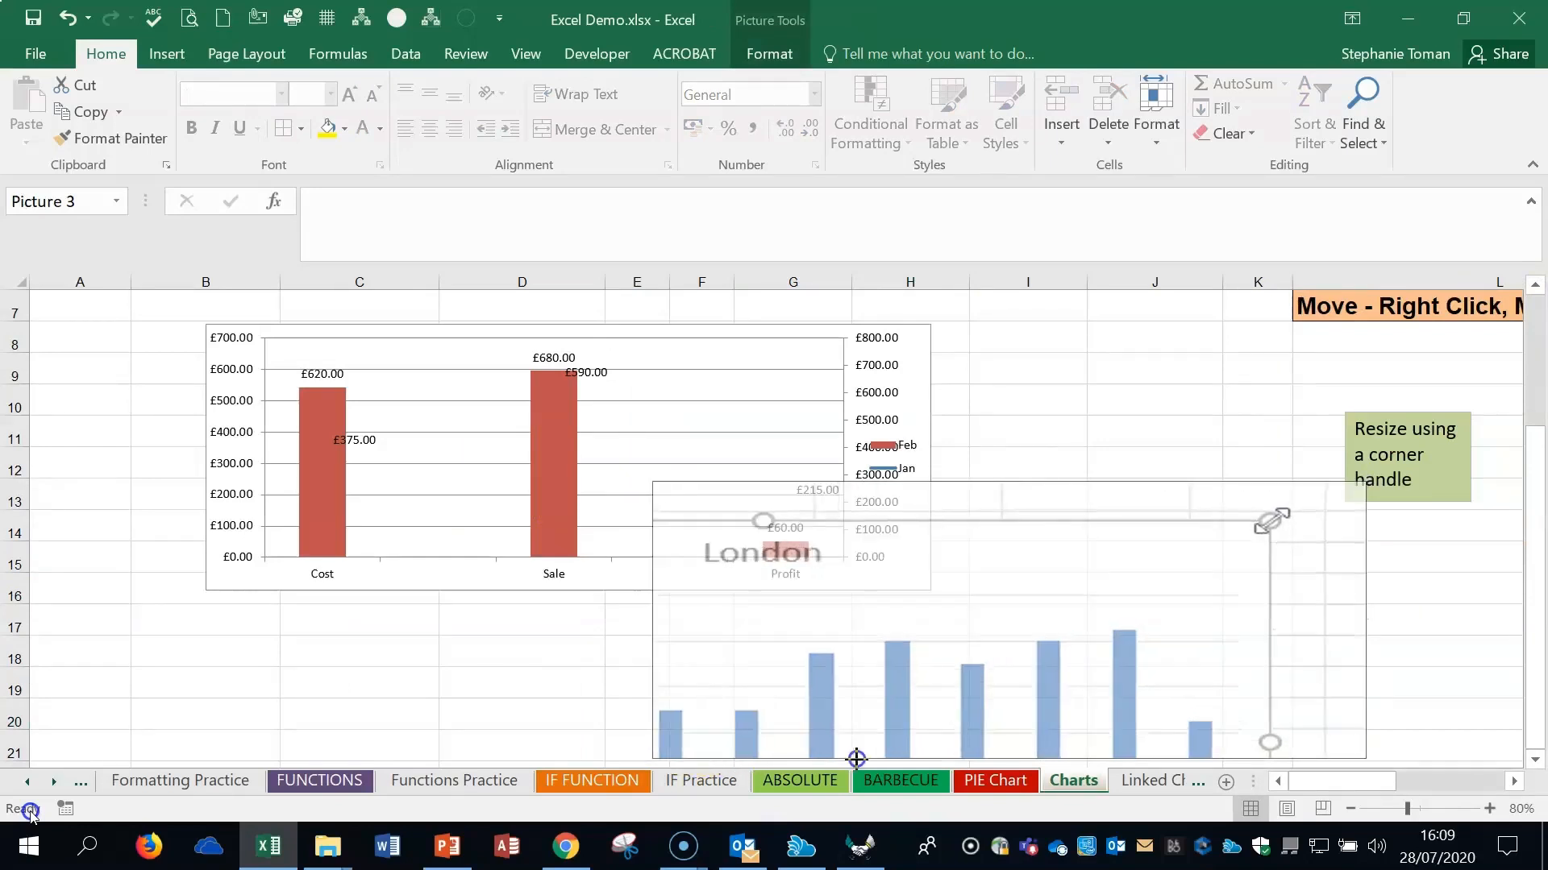
pyautogui.moveTo(651, 481); pyautogui.dragTo(1282, 484)
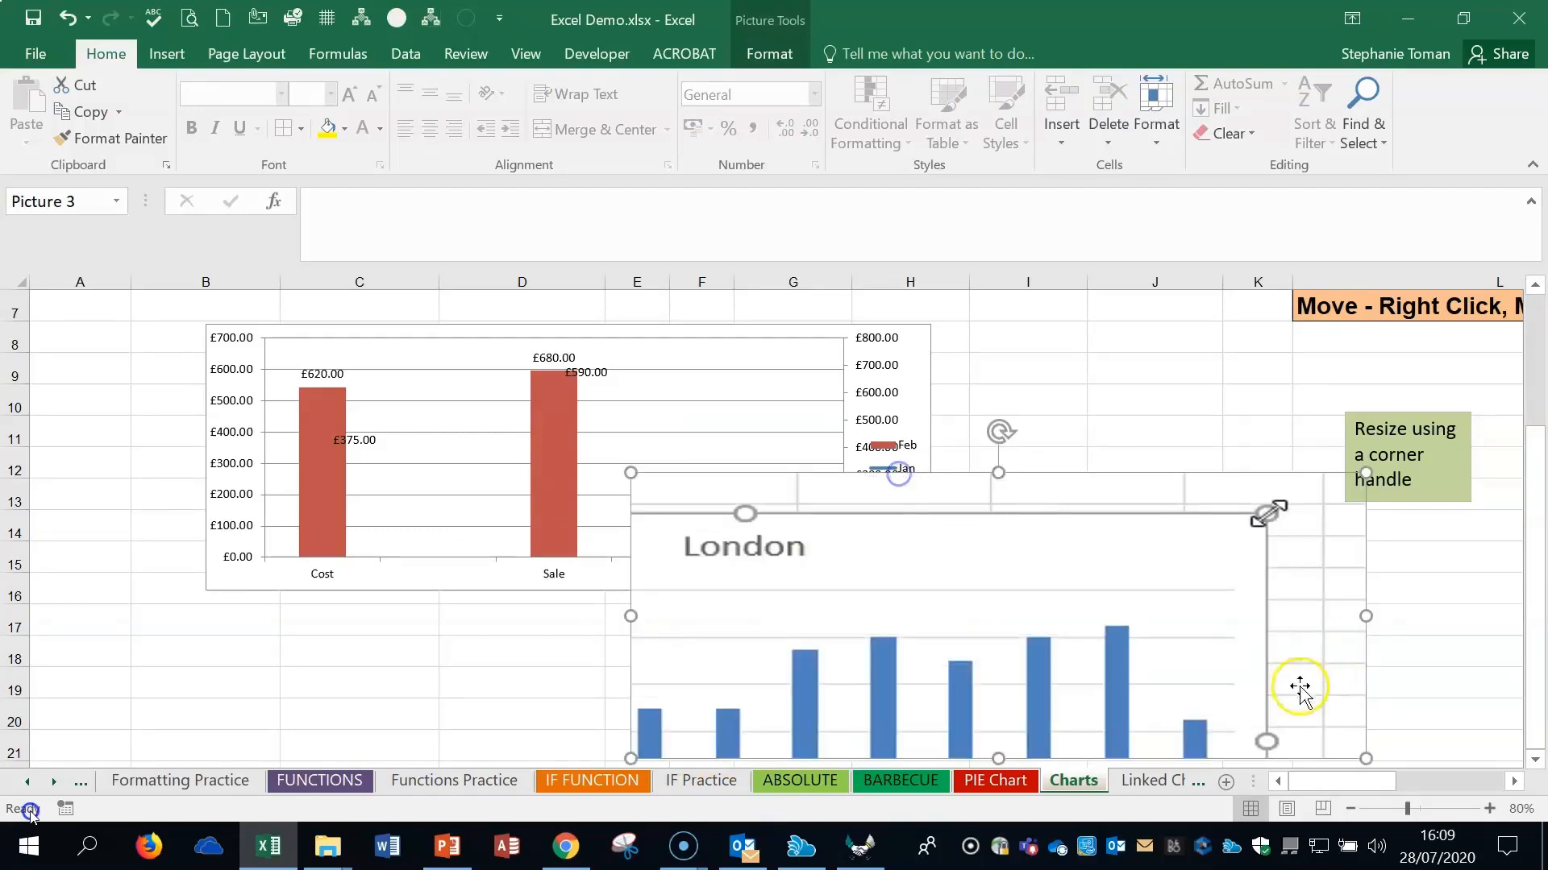
pyautogui.moveTo(1363, 615); pyautogui.dragTo(841, 641)
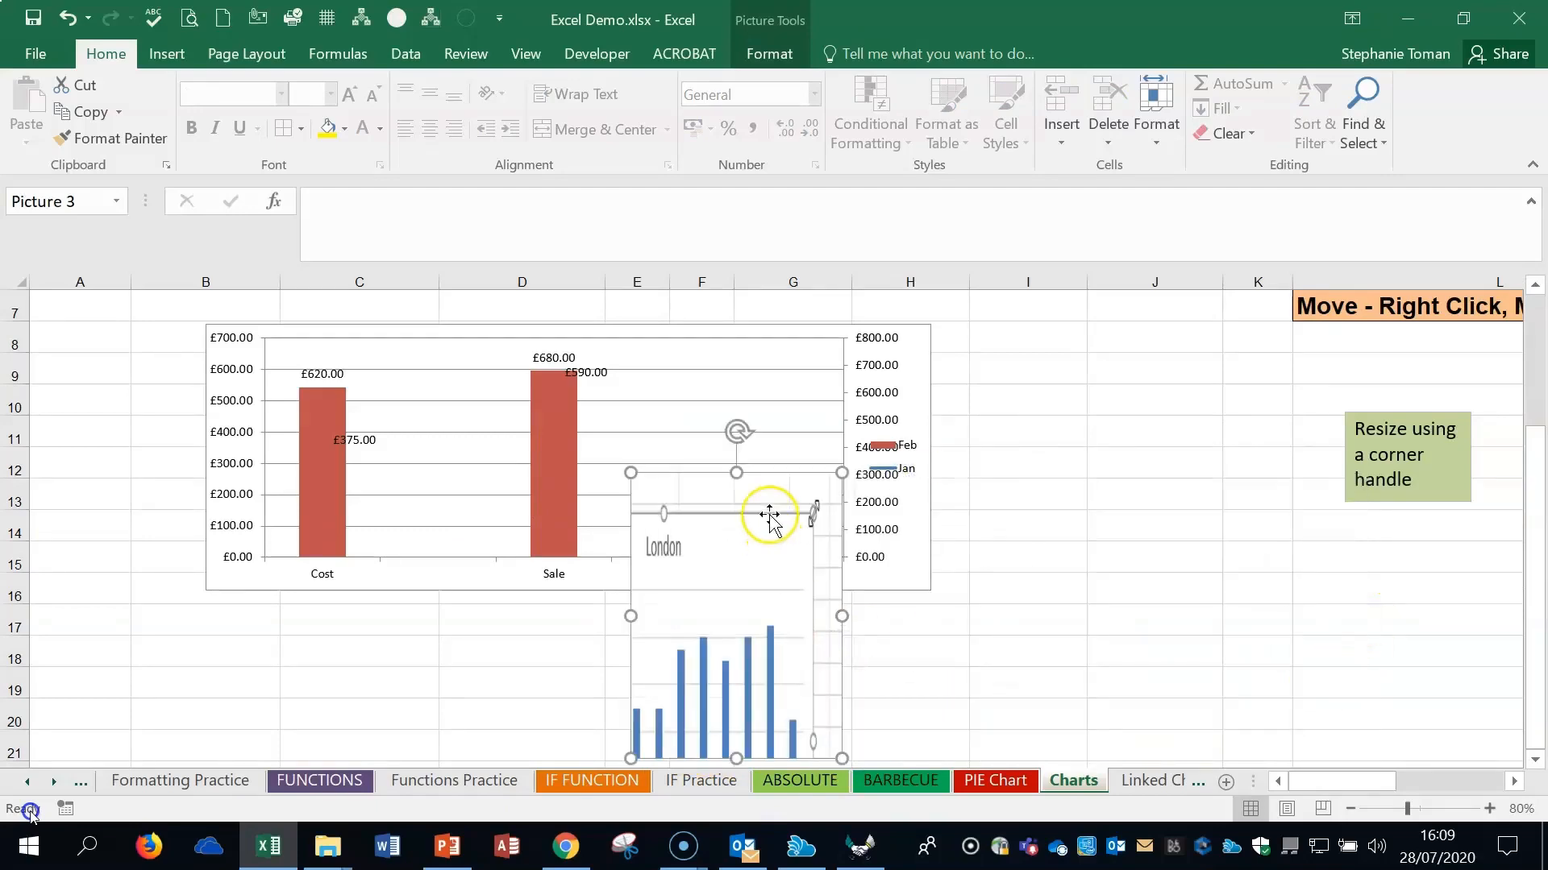
pyautogui.moveTo(795, 492); pyautogui.dragTo(1232, 434)
# - Try the Top legend position on the column chart and set the legend position to Top Right
pyautogui.scroll(2, 1388, 733)
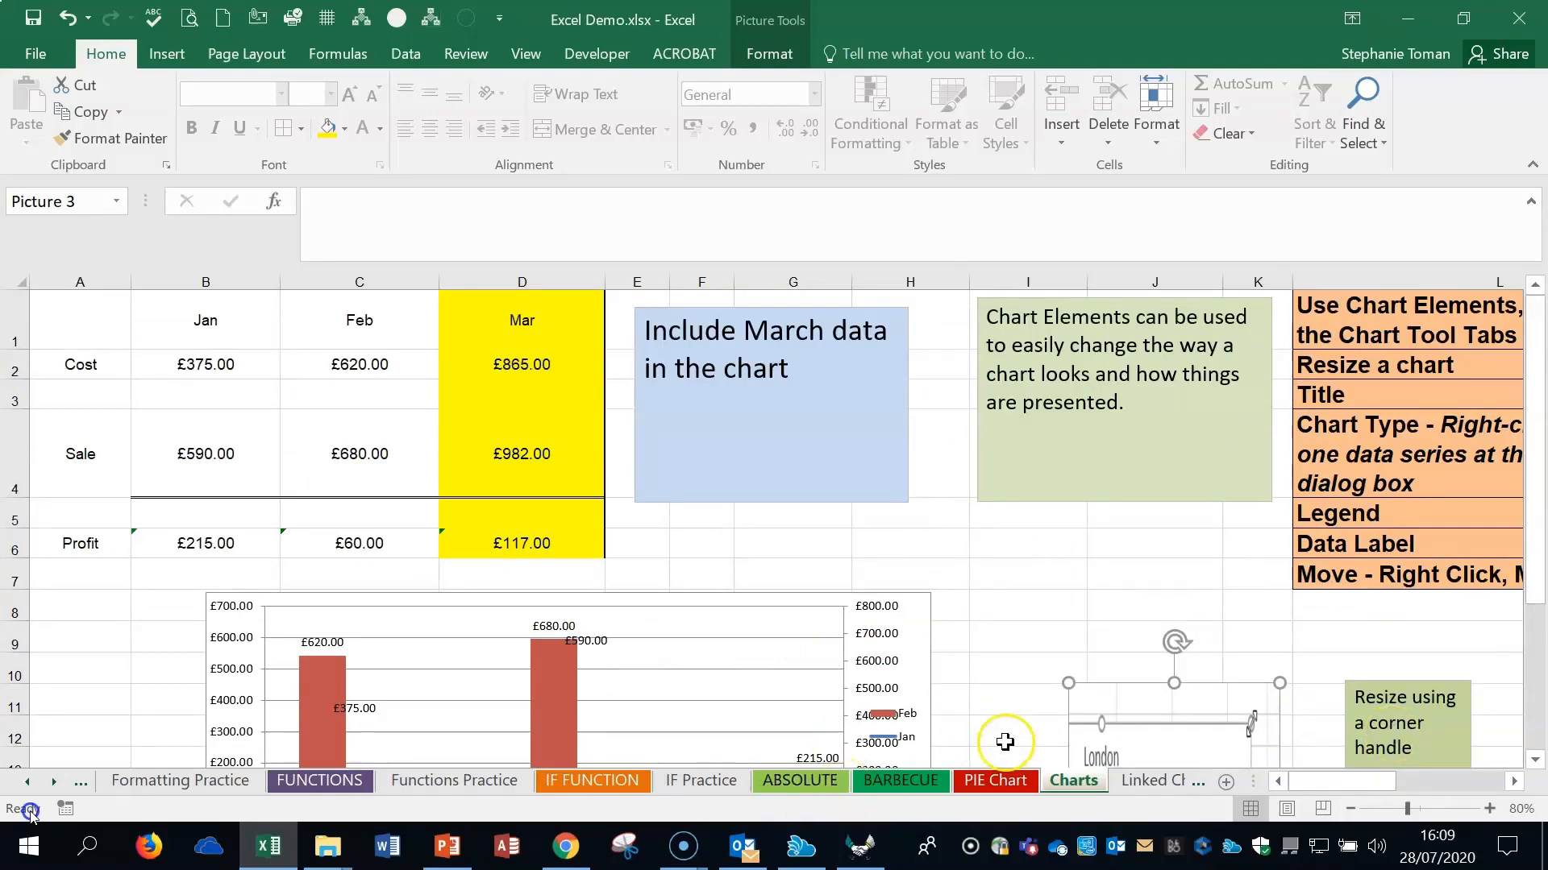
pyautogui.scroll(-2, 1004, 735)
pyautogui.click(884, 453)
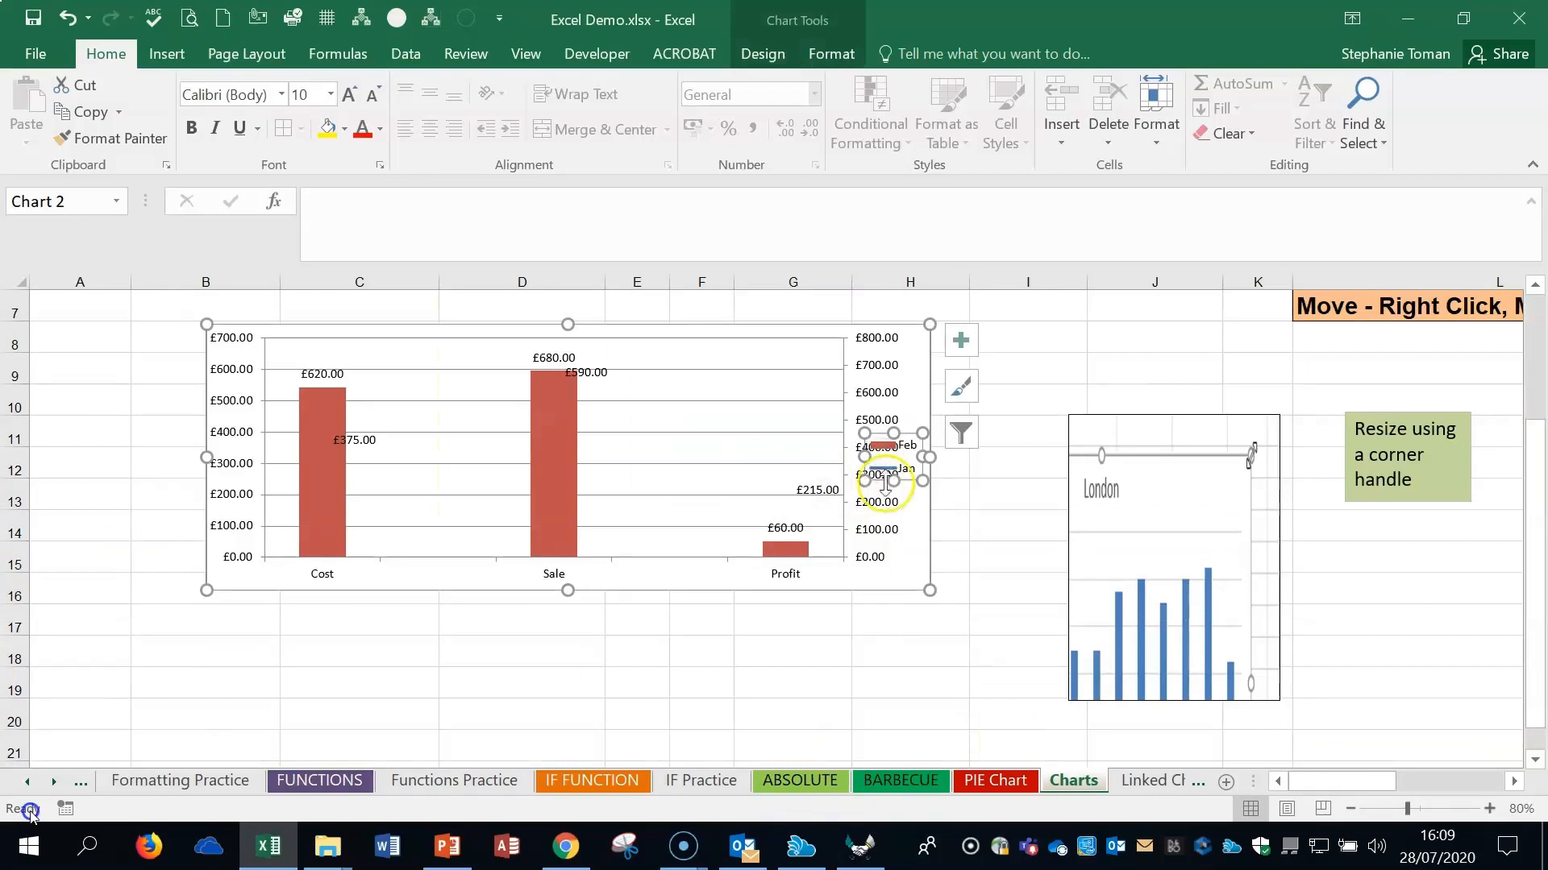
pyautogui.rightClick(879, 481)
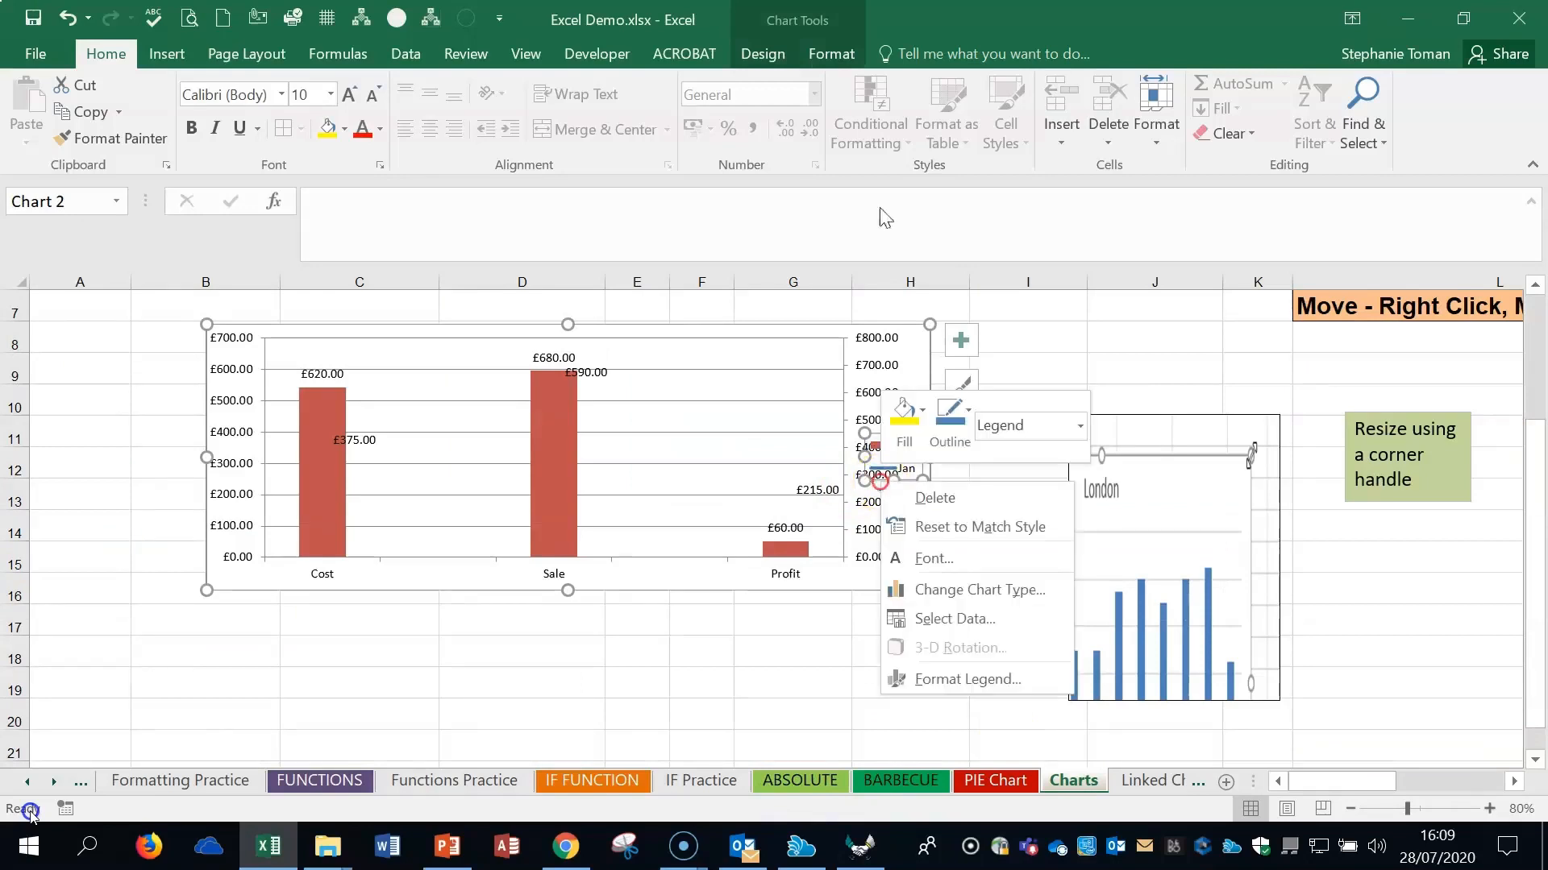
pyautogui.click(976, 698)
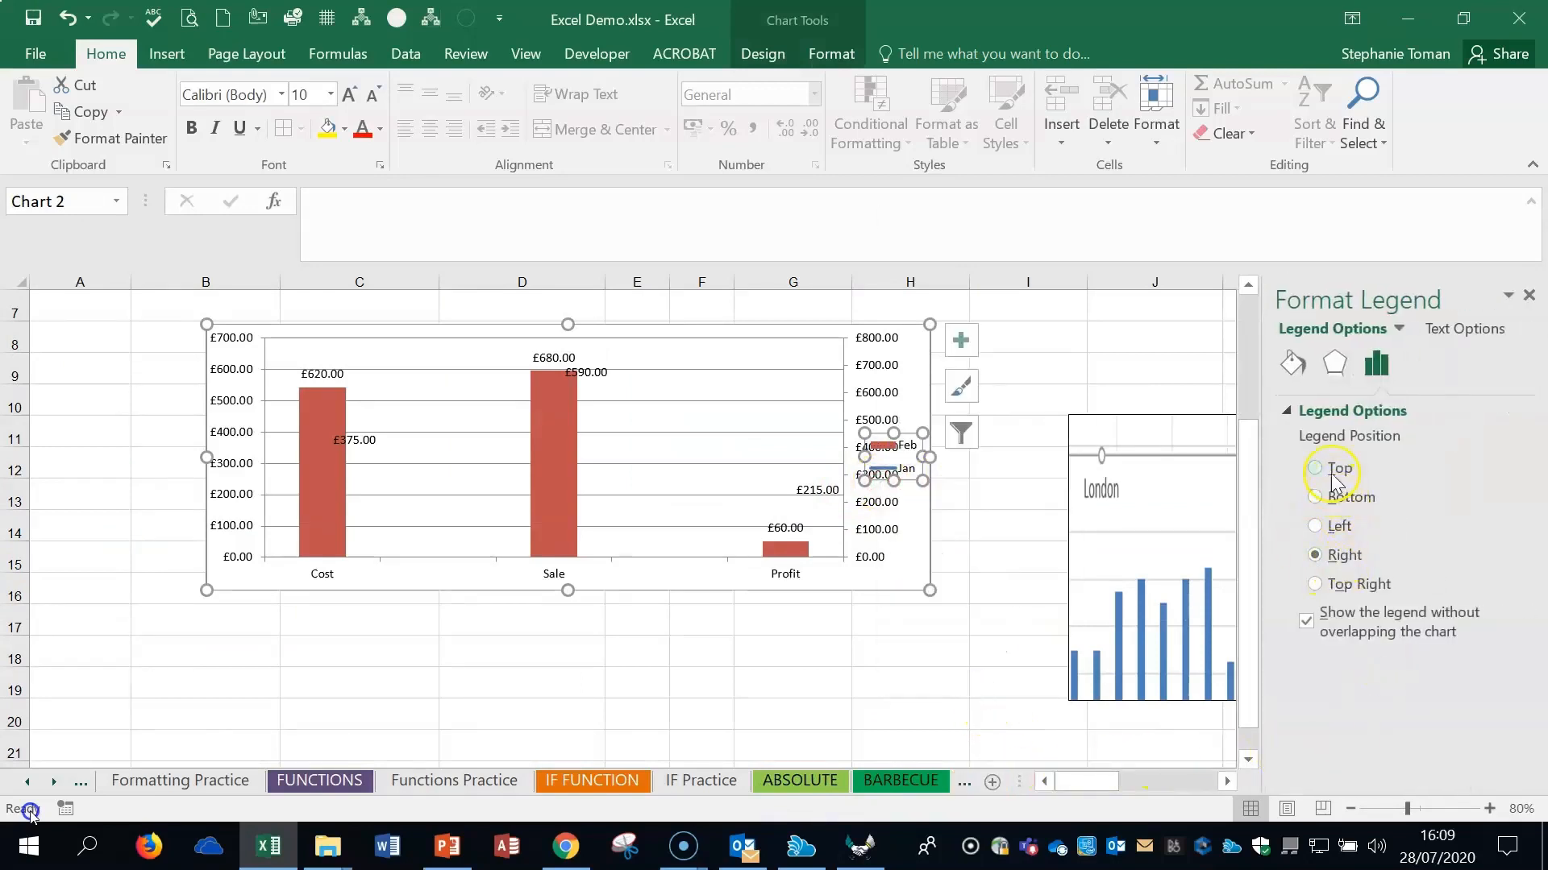
pyautogui.click(1318, 469)
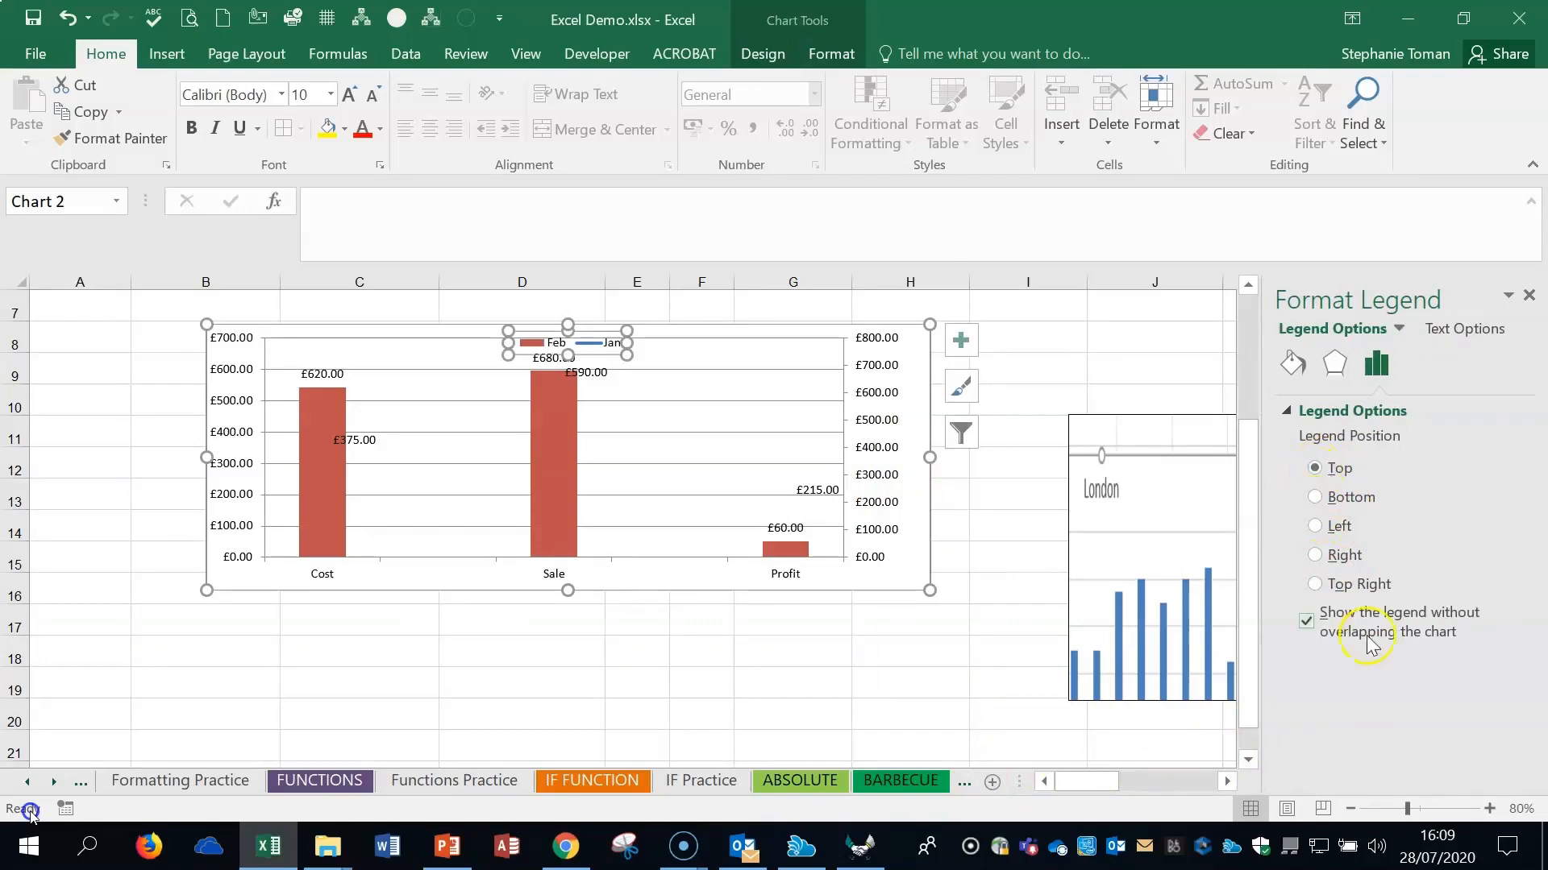
pyautogui.click(1316, 585)
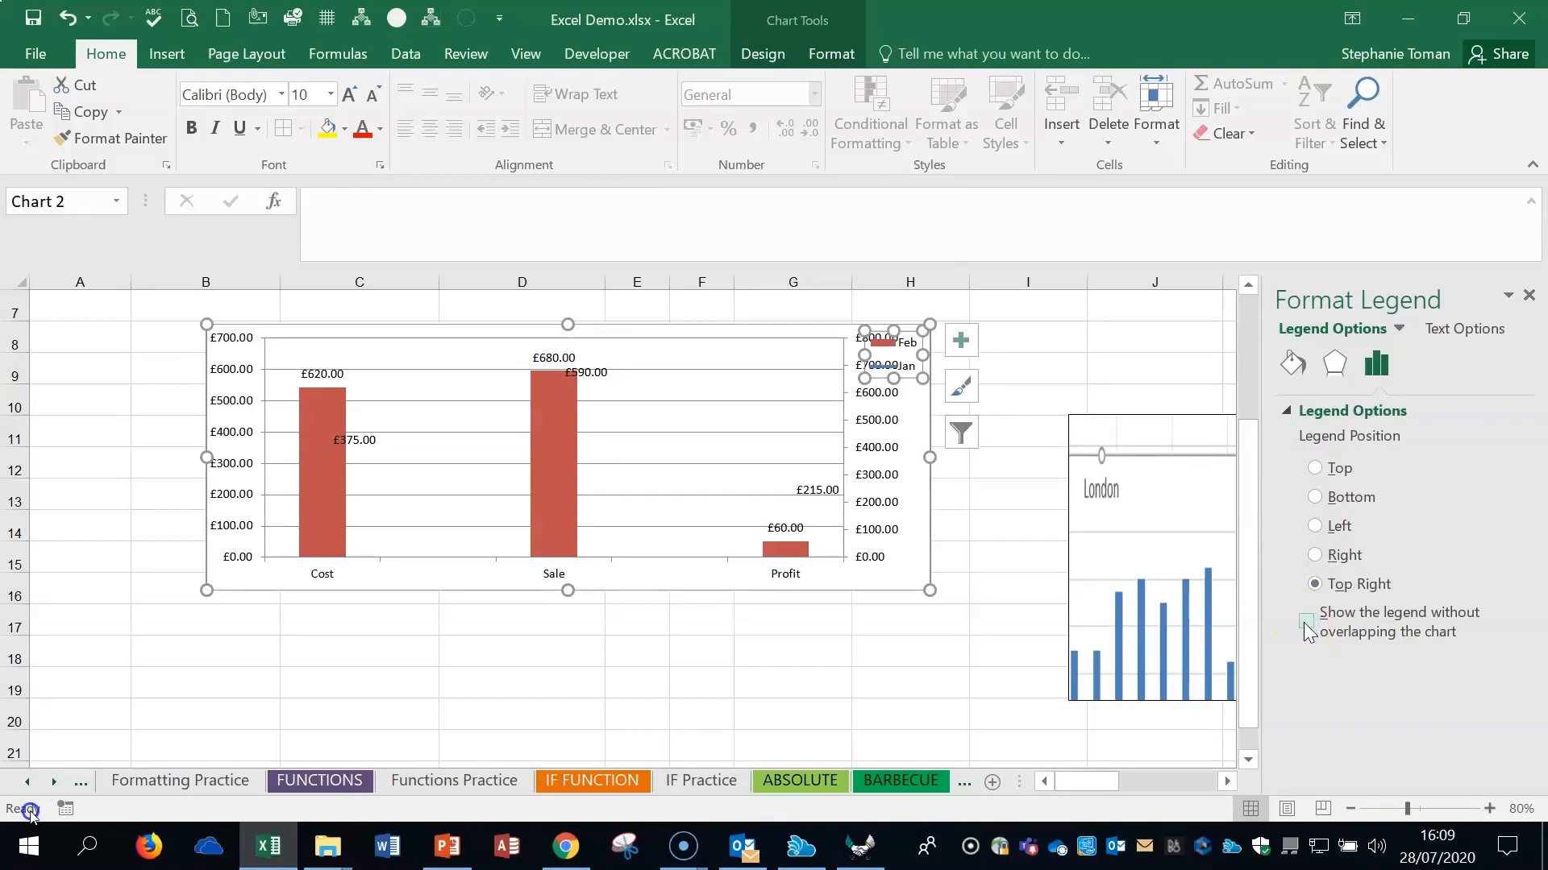
pyautogui.click(919, 679)
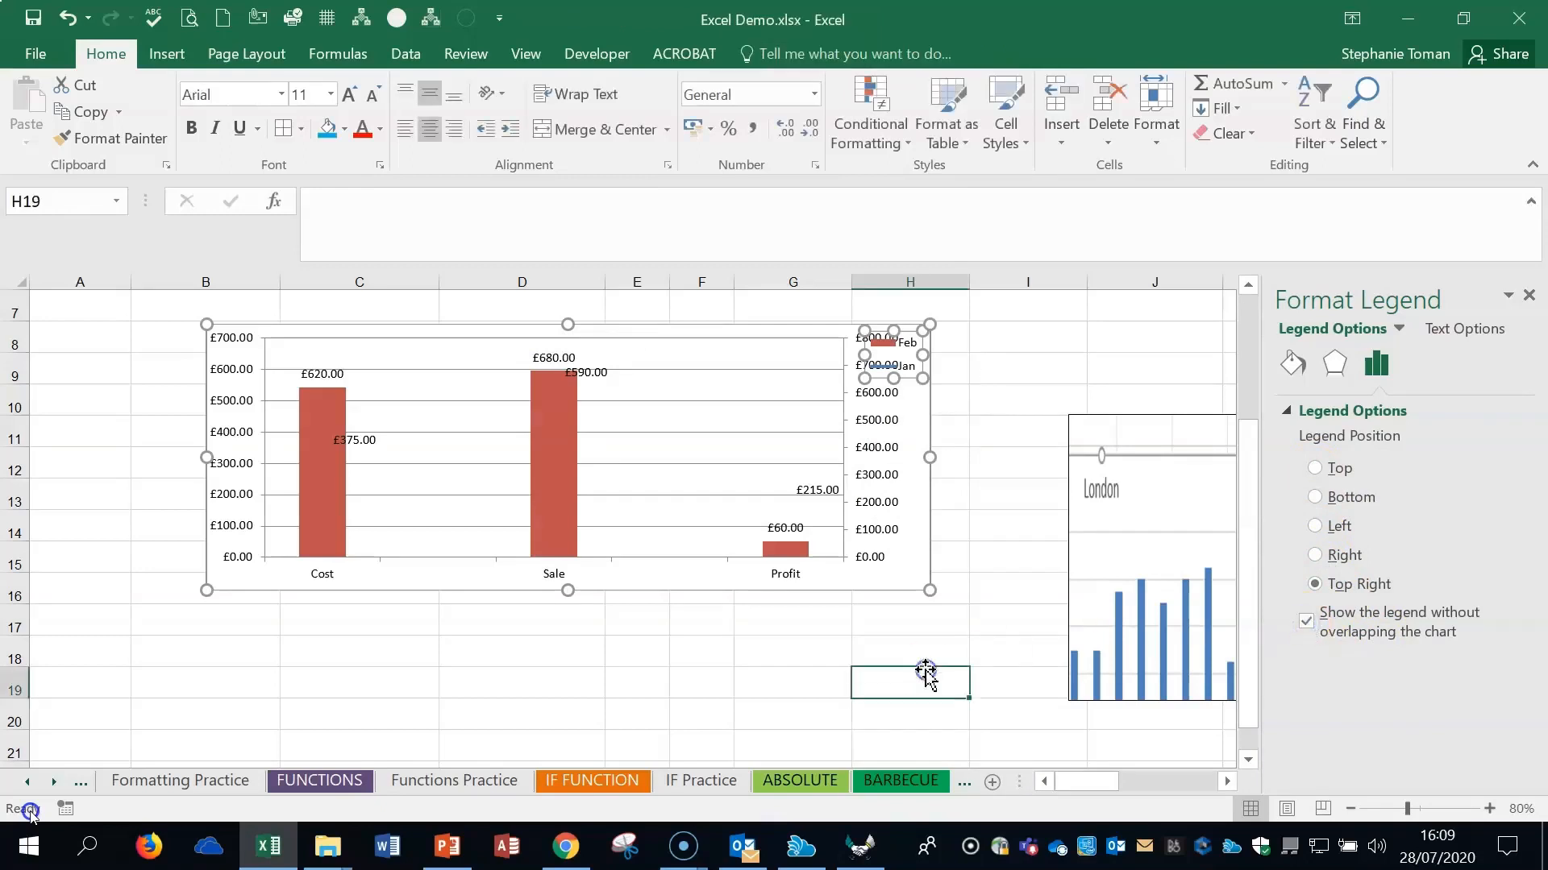
# - Delete the data labels of both the Feb and Jan series from the column chart
pyautogui.click(553, 478)
pyautogui.rightClick(553, 478)
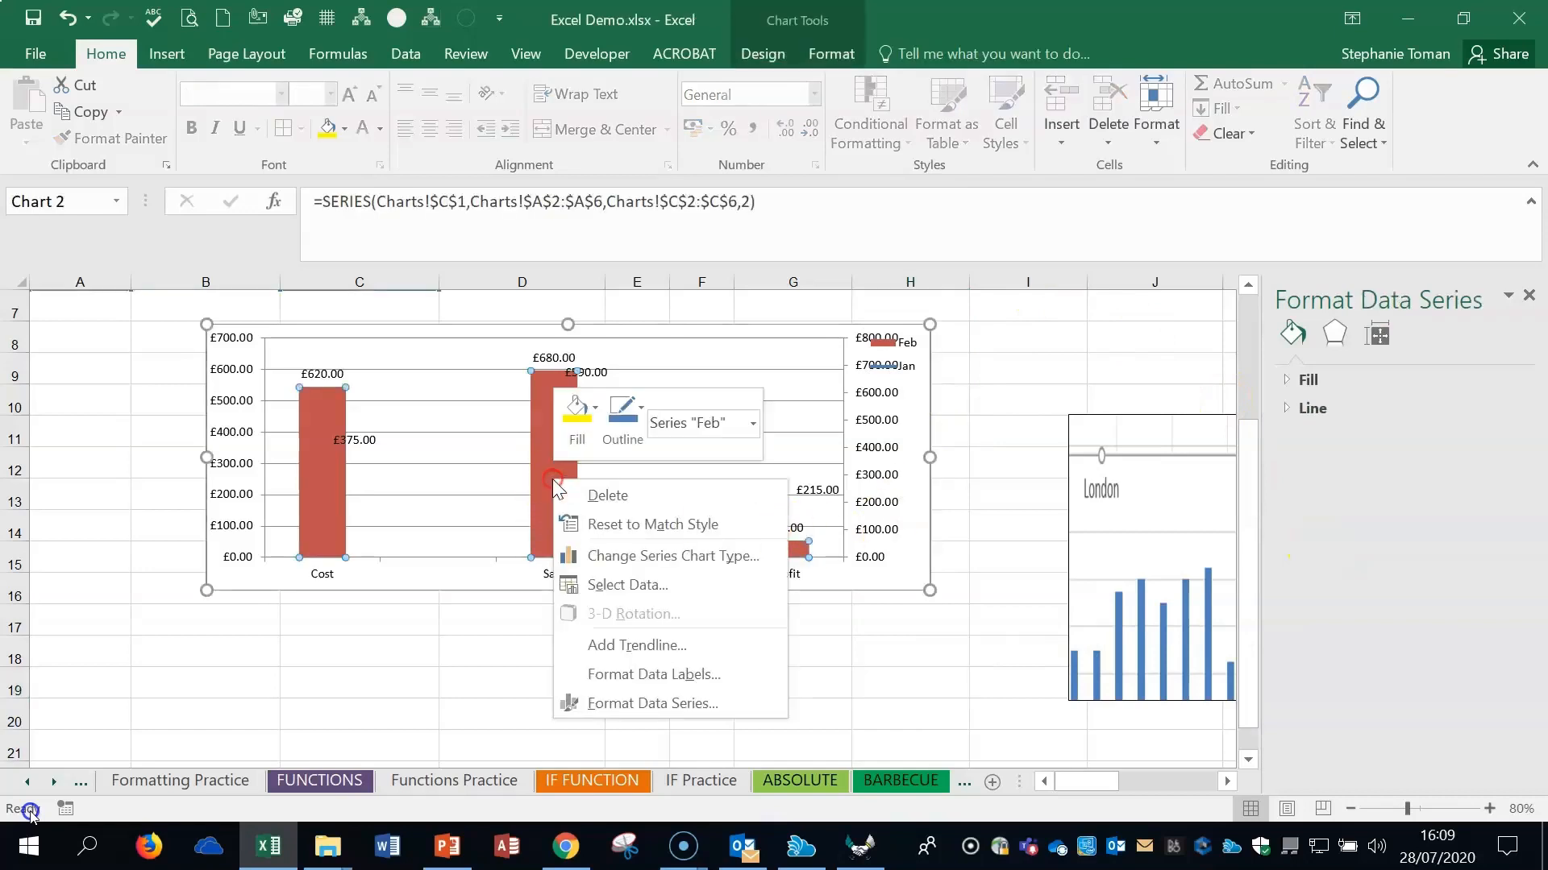
pyautogui.click(655, 674)
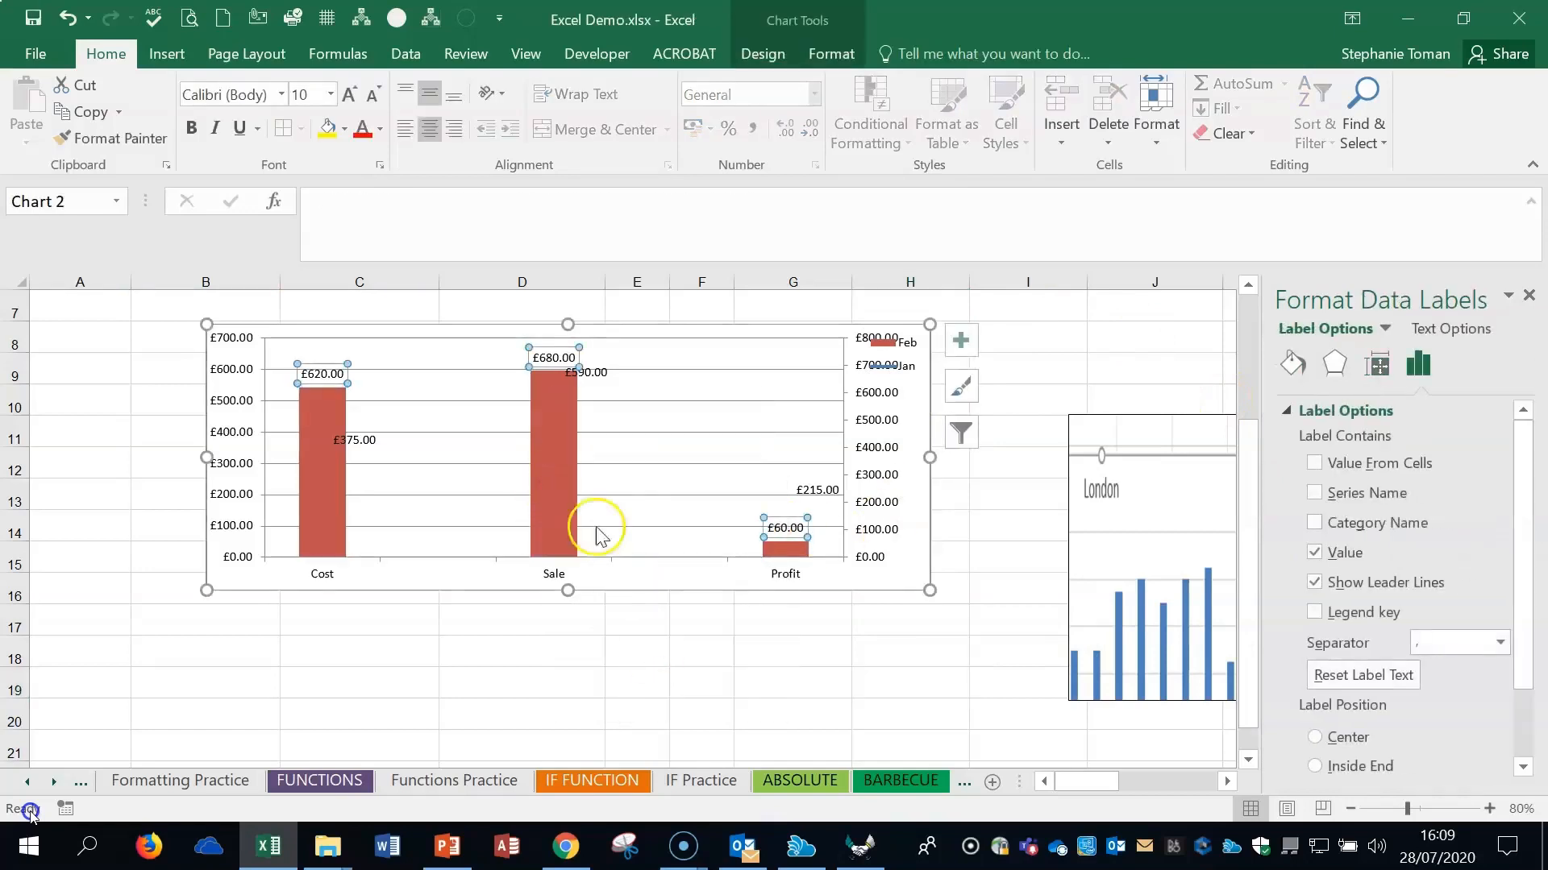
pyautogui.press('Delete')
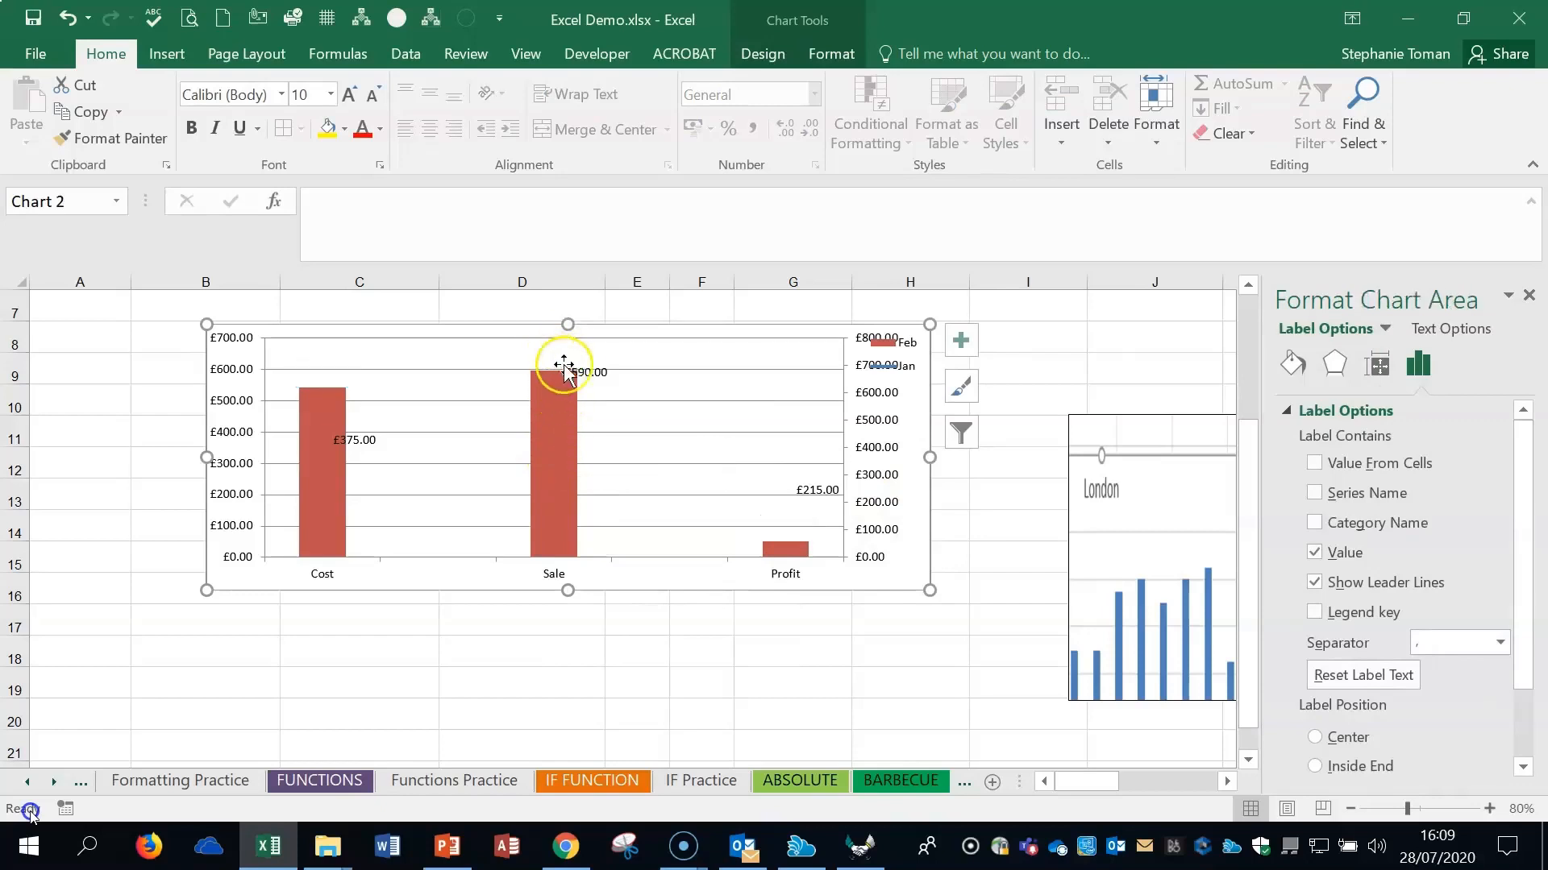
pyautogui.click(588, 373)
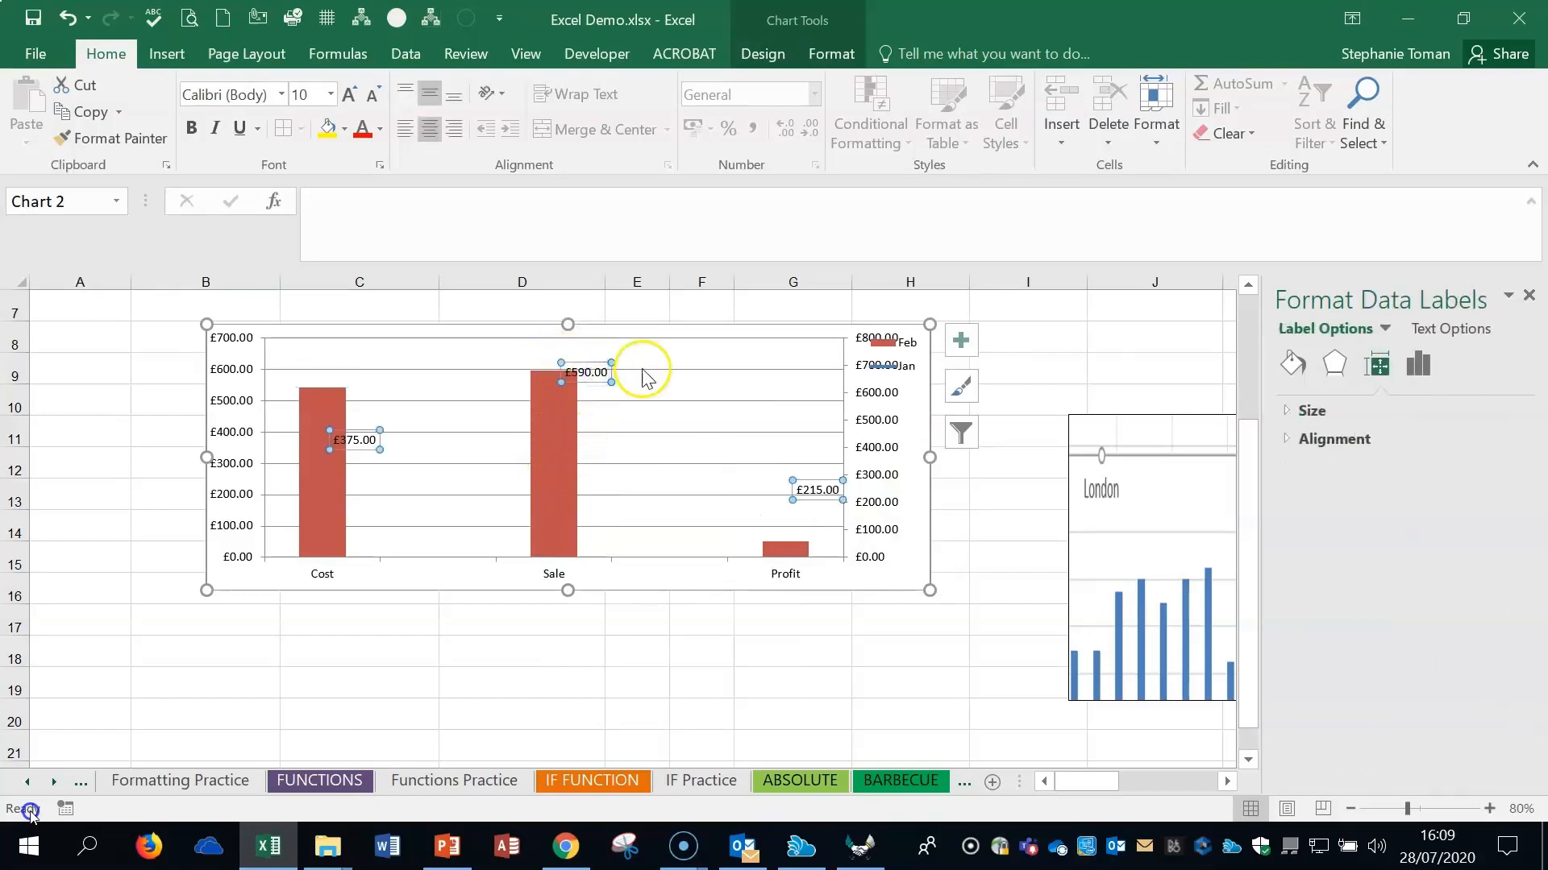
pyautogui.press('Delete')
# - Add data labels to the Feb series columns again and close the series formatting options
pyautogui.rightClick(560, 487)
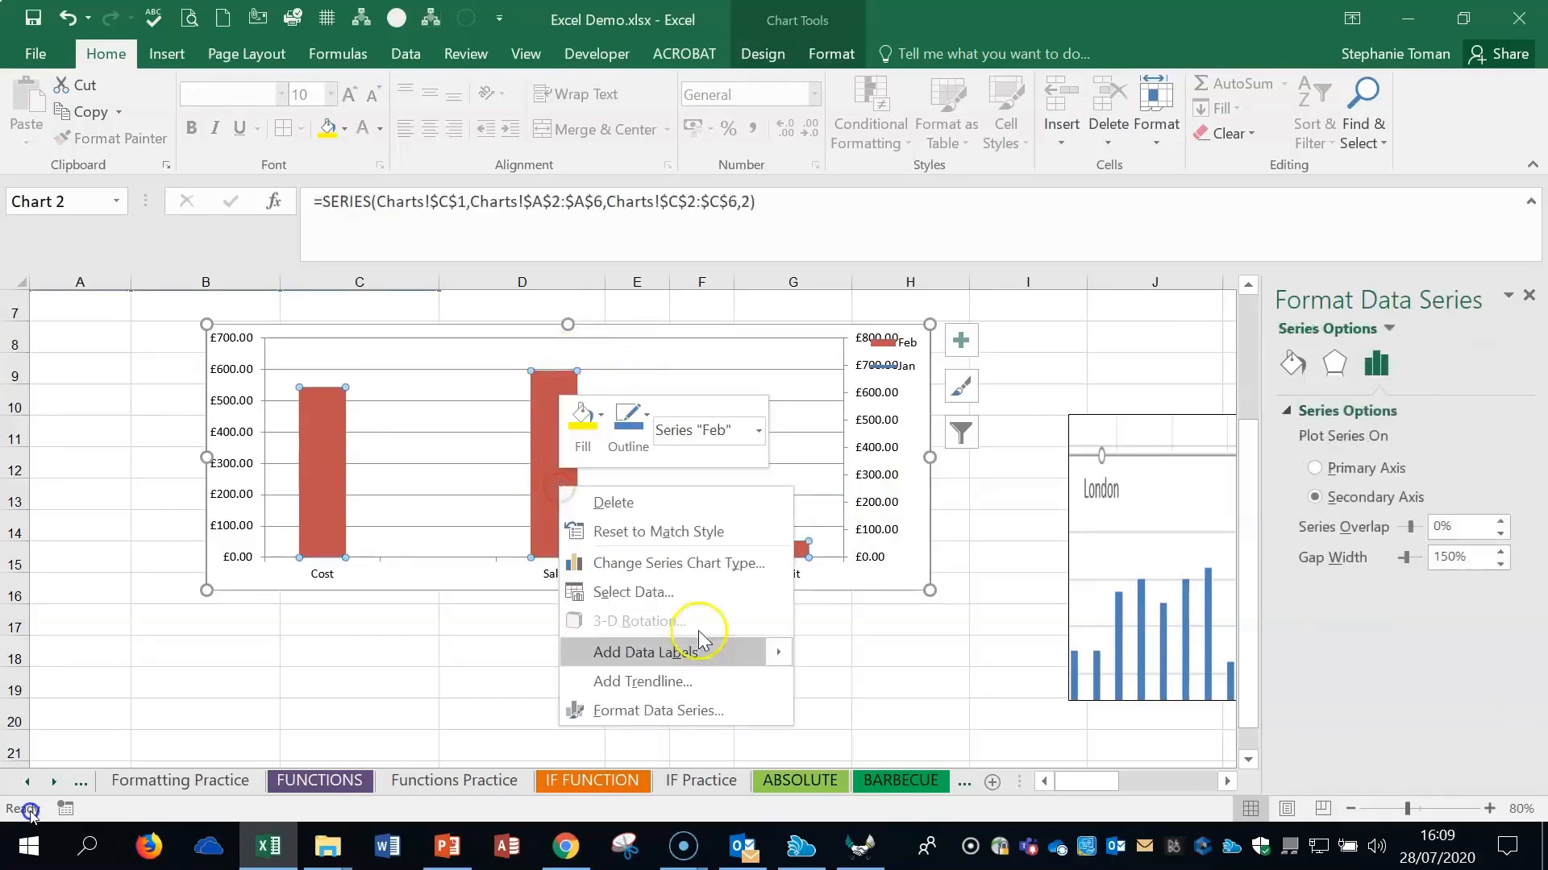
pyautogui.click(689, 688)
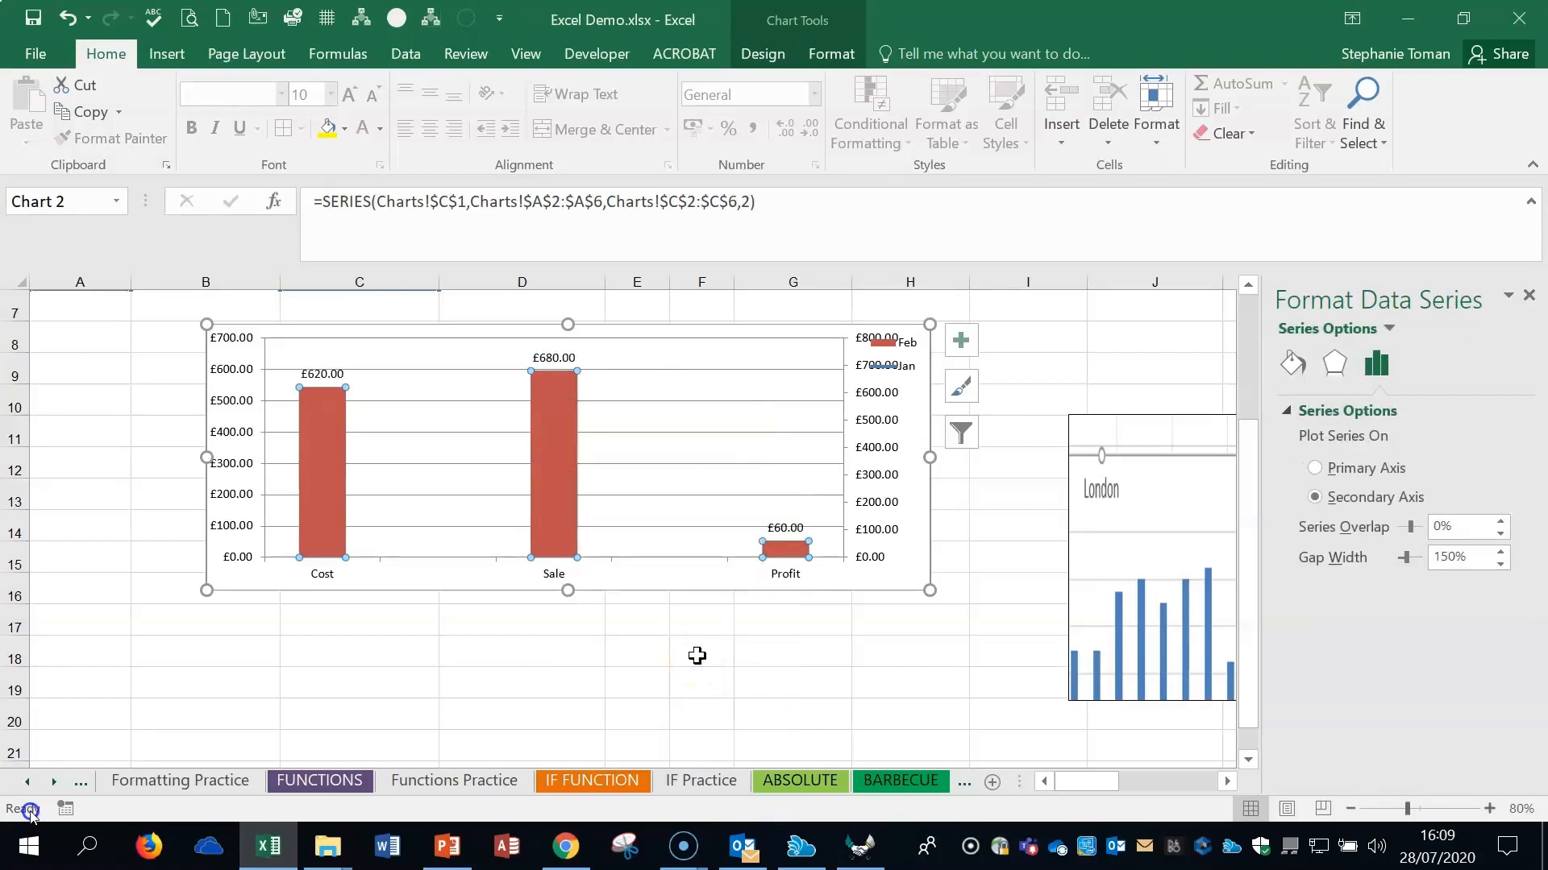
pyautogui.click(1528, 296)
pyautogui.scroll(2, 1465, 582)
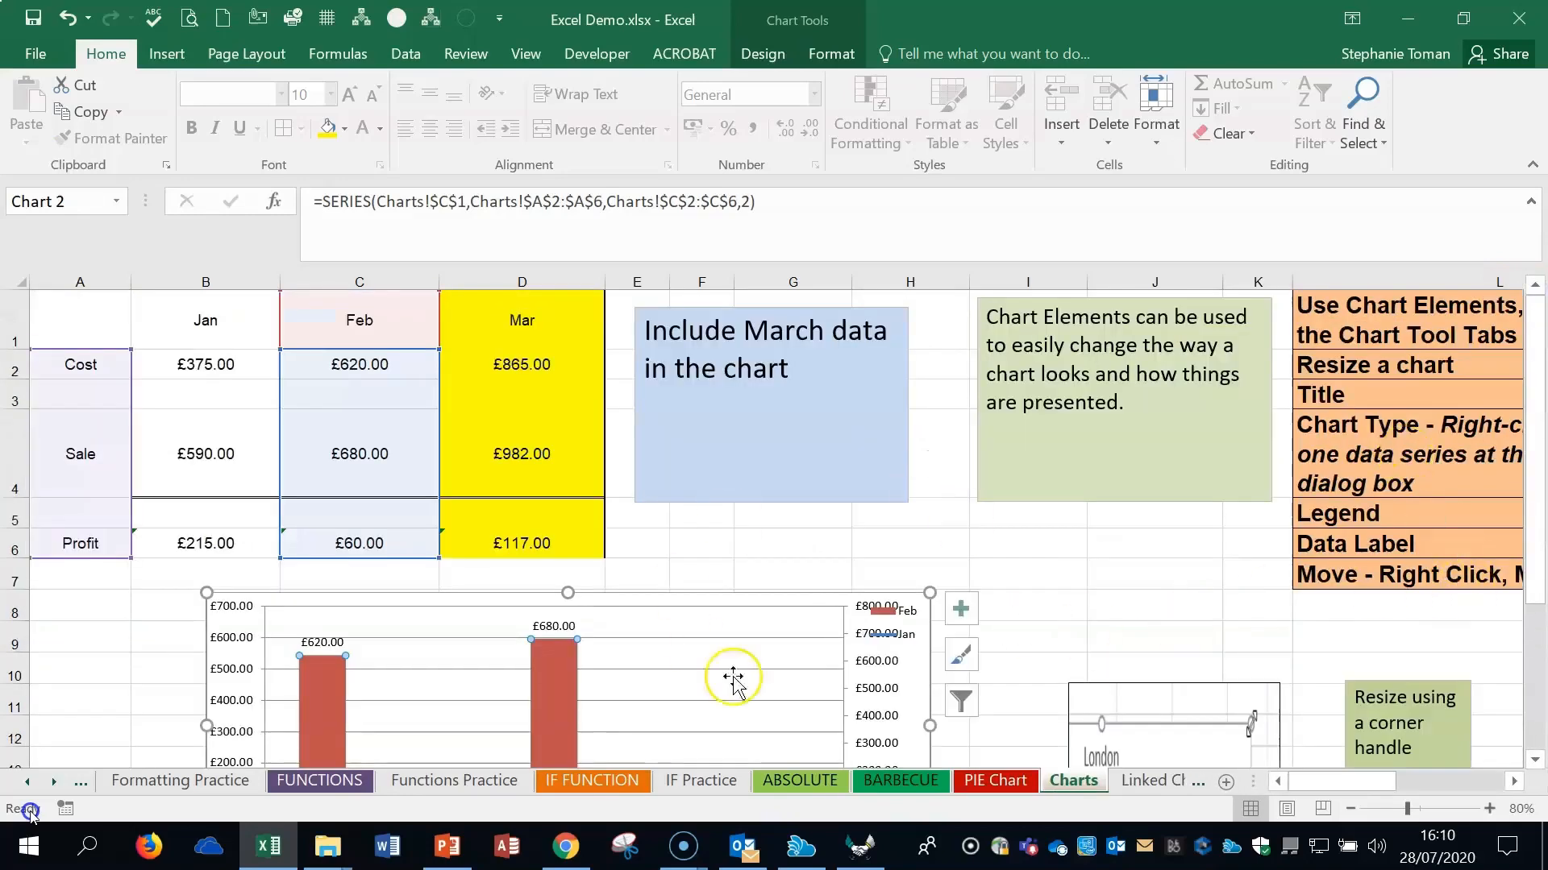
pyautogui.scroll(-2, 874, 594)
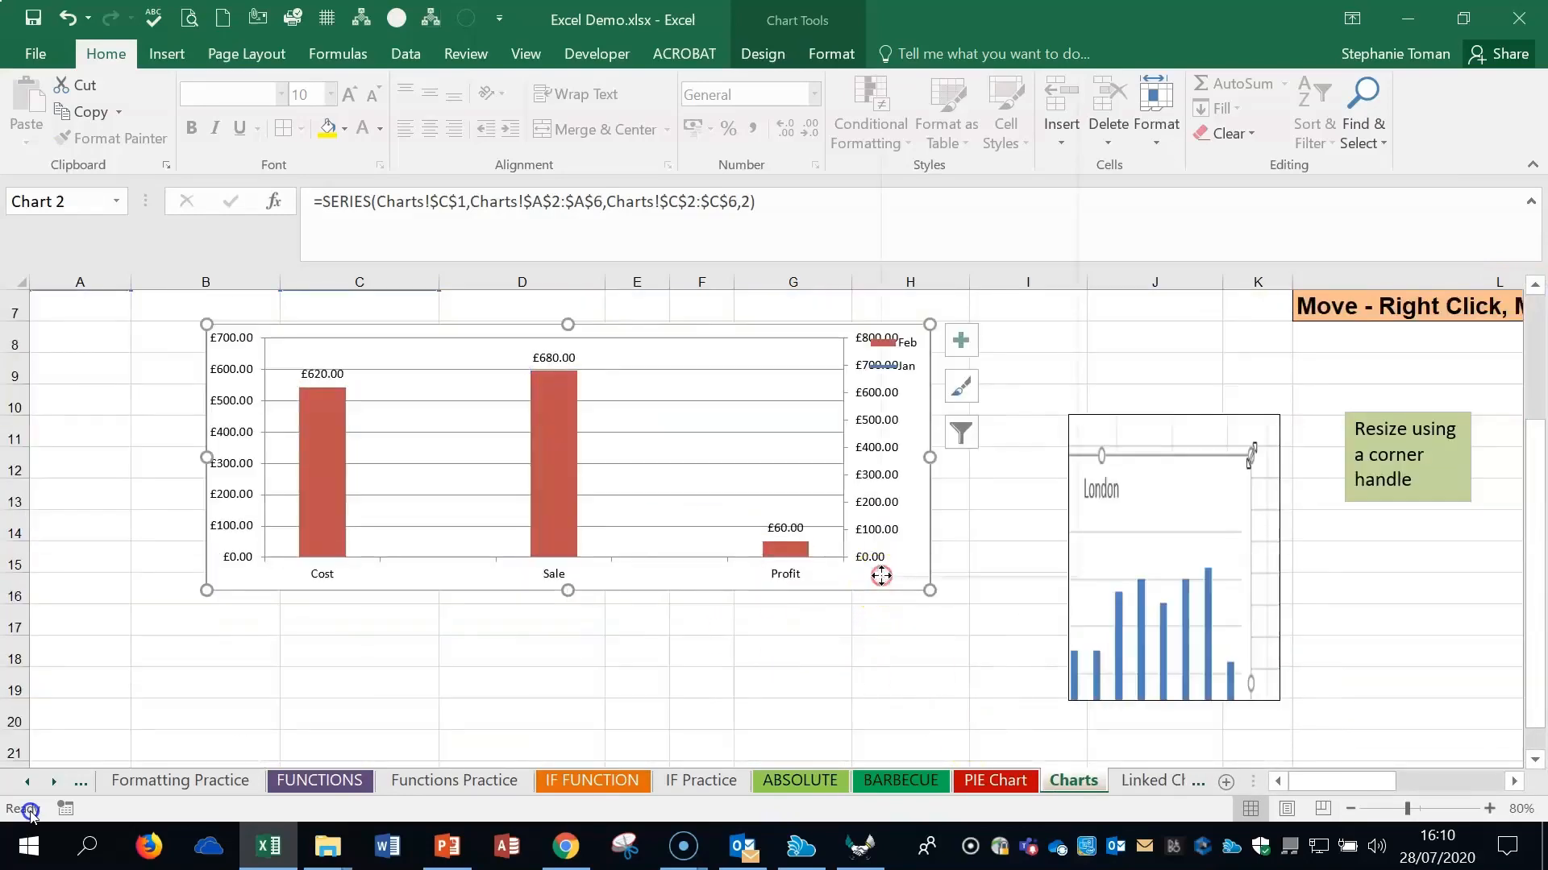
# - Move the column chart to its own new sheet and switch between that sheet and the Charts worksheet
pyautogui.rightClick(881, 577)
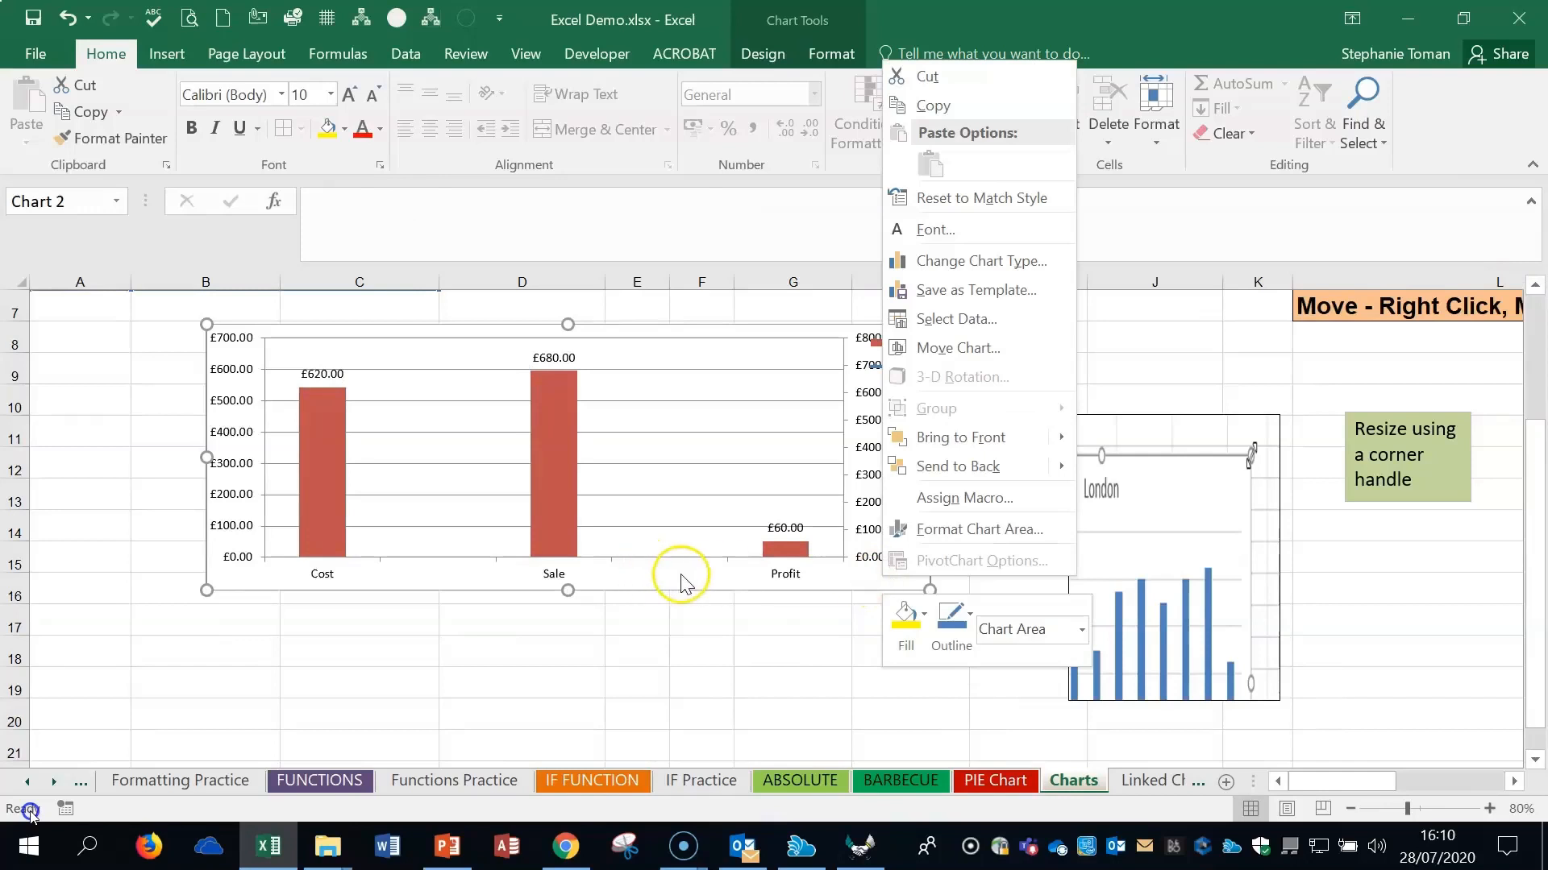
pyautogui.click(699, 651)
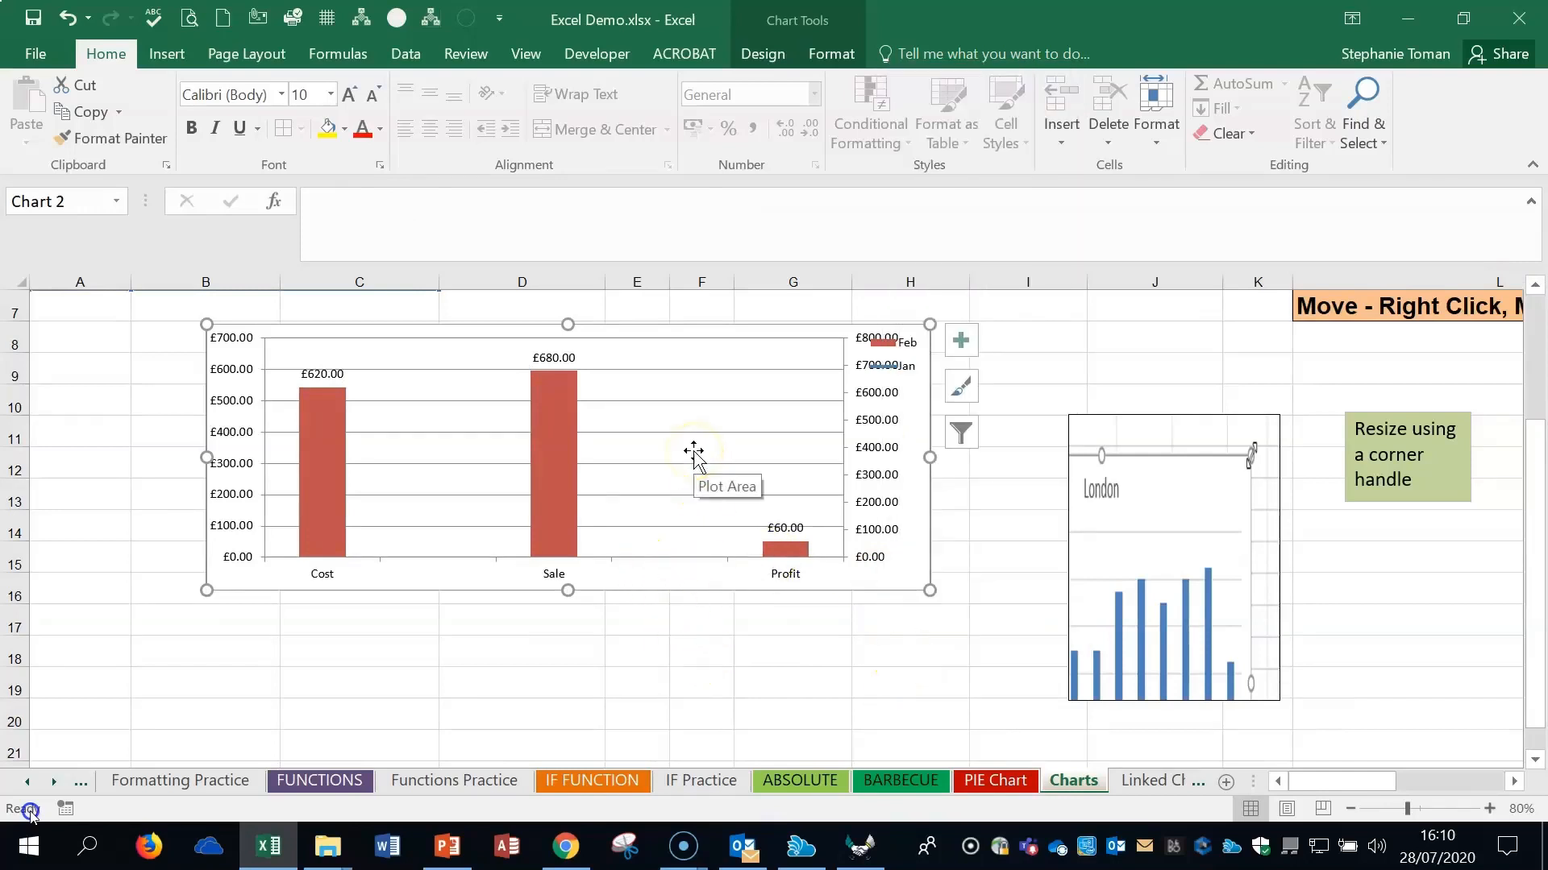
pyautogui.rightClick(892, 569)
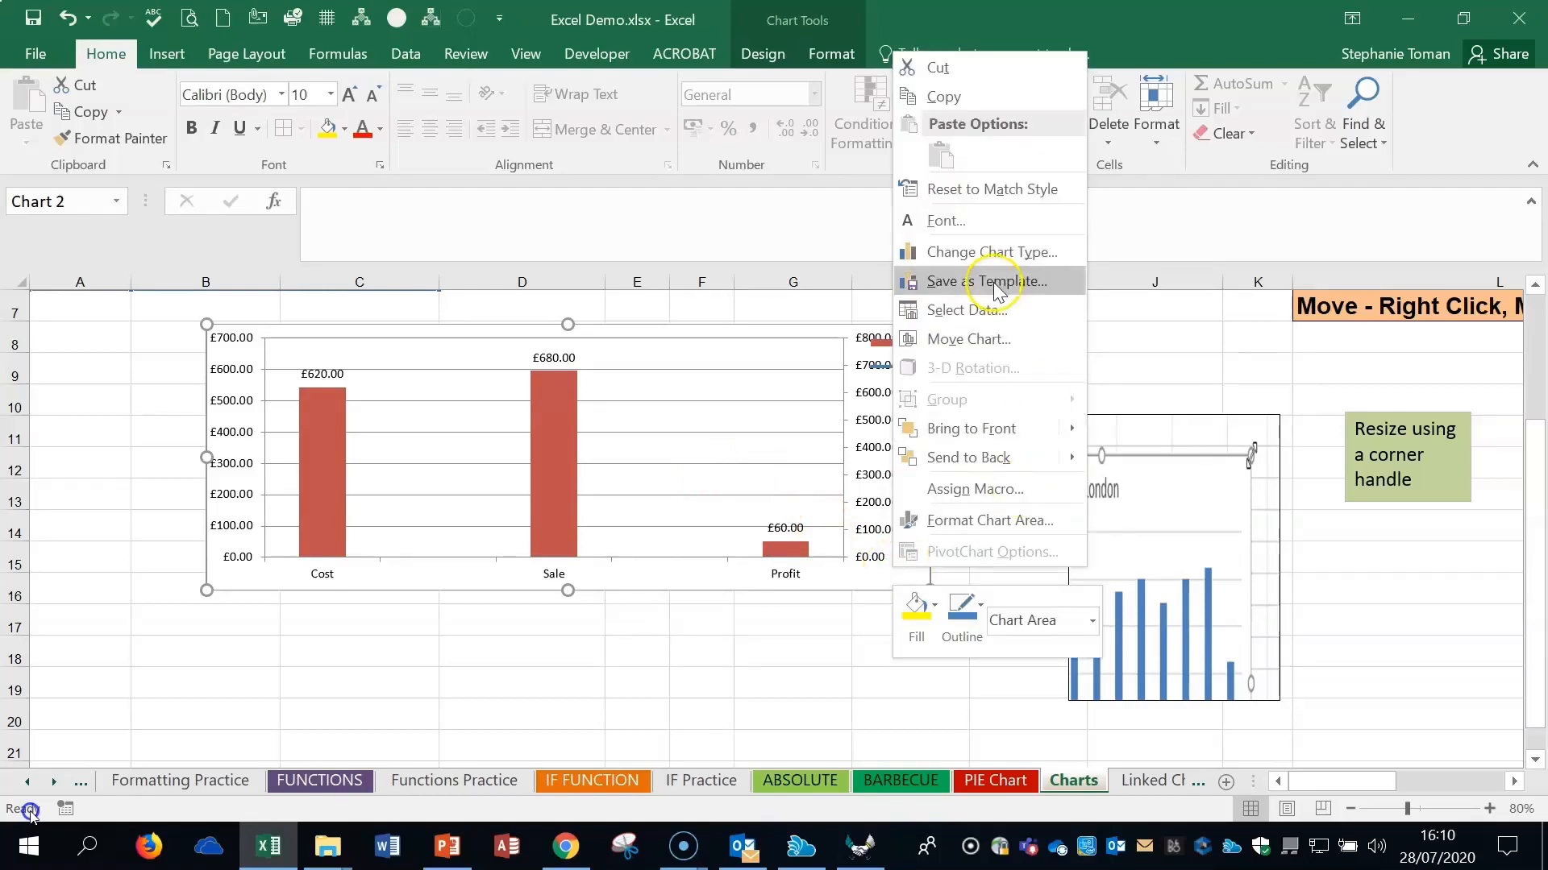
pyautogui.click(975, 339)
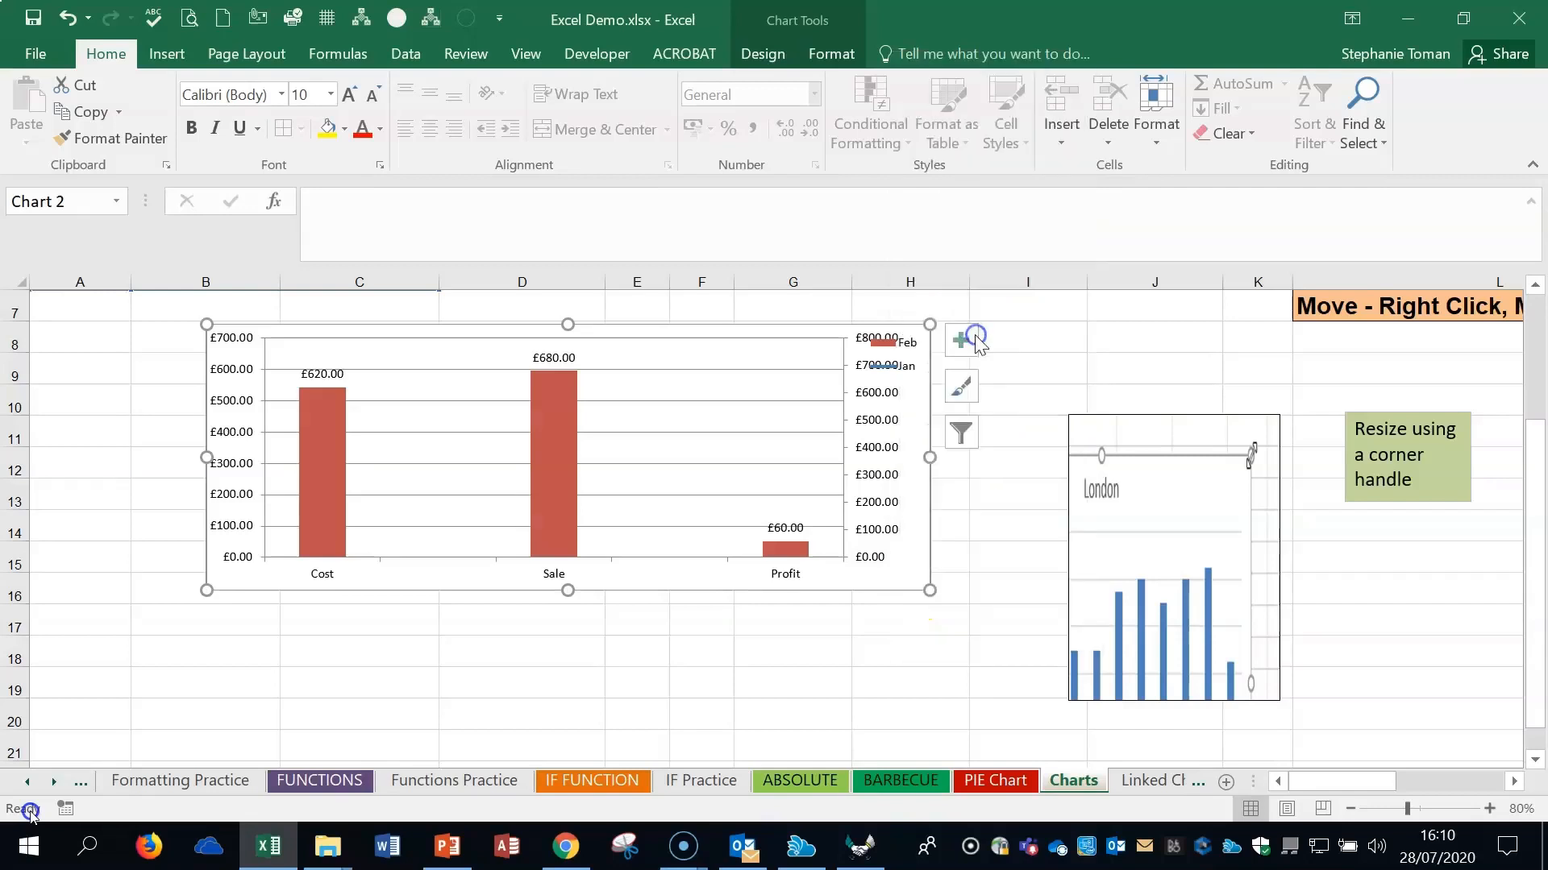
pyautogui.click(805, 293)
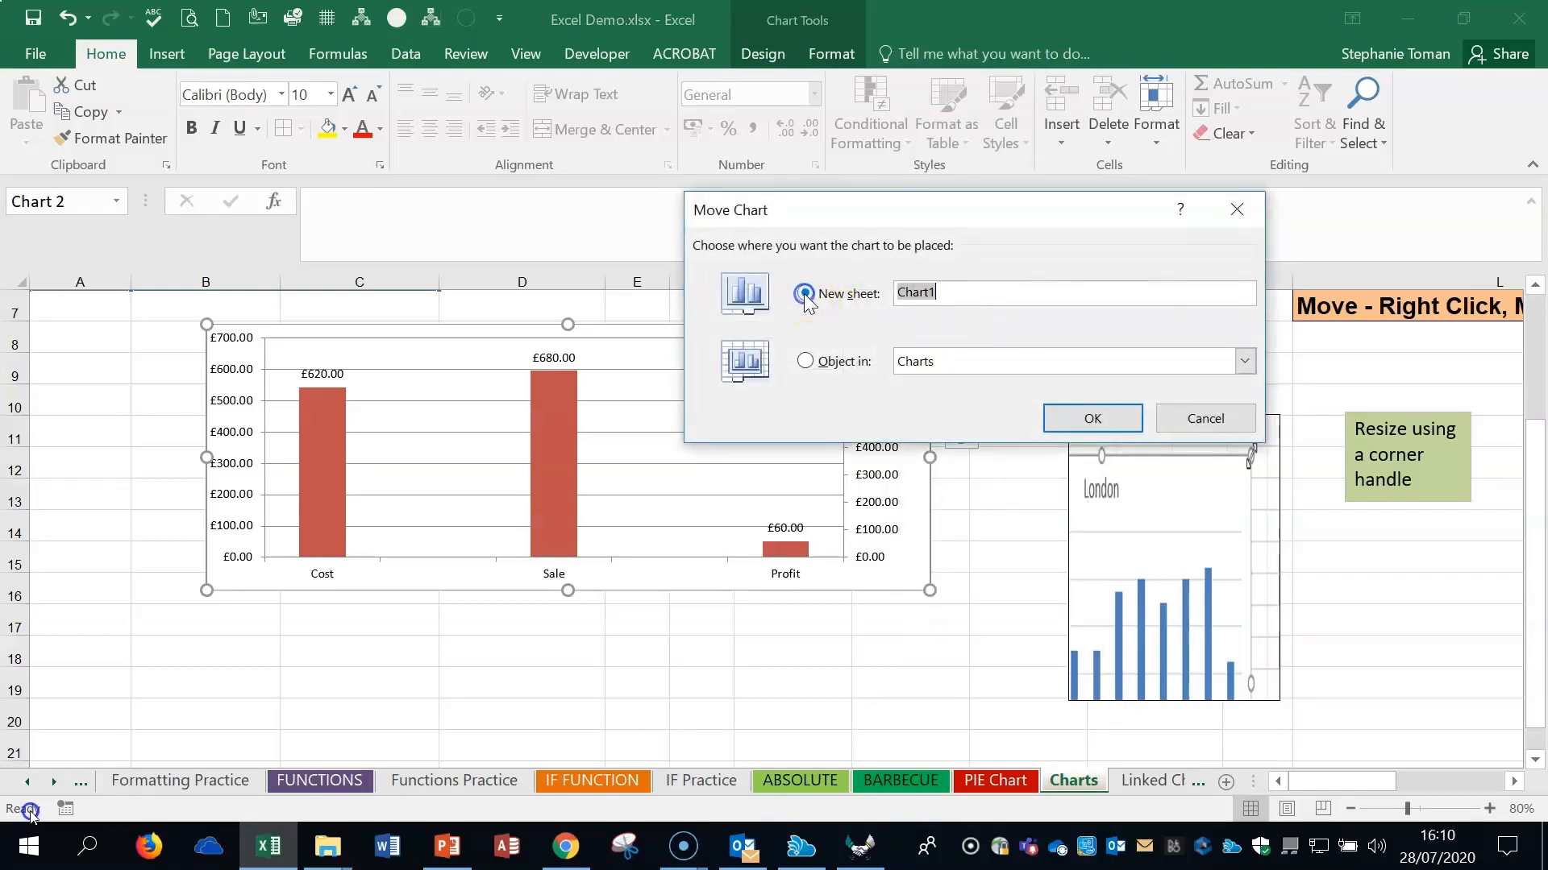
pyautogui.click(1094, 416)
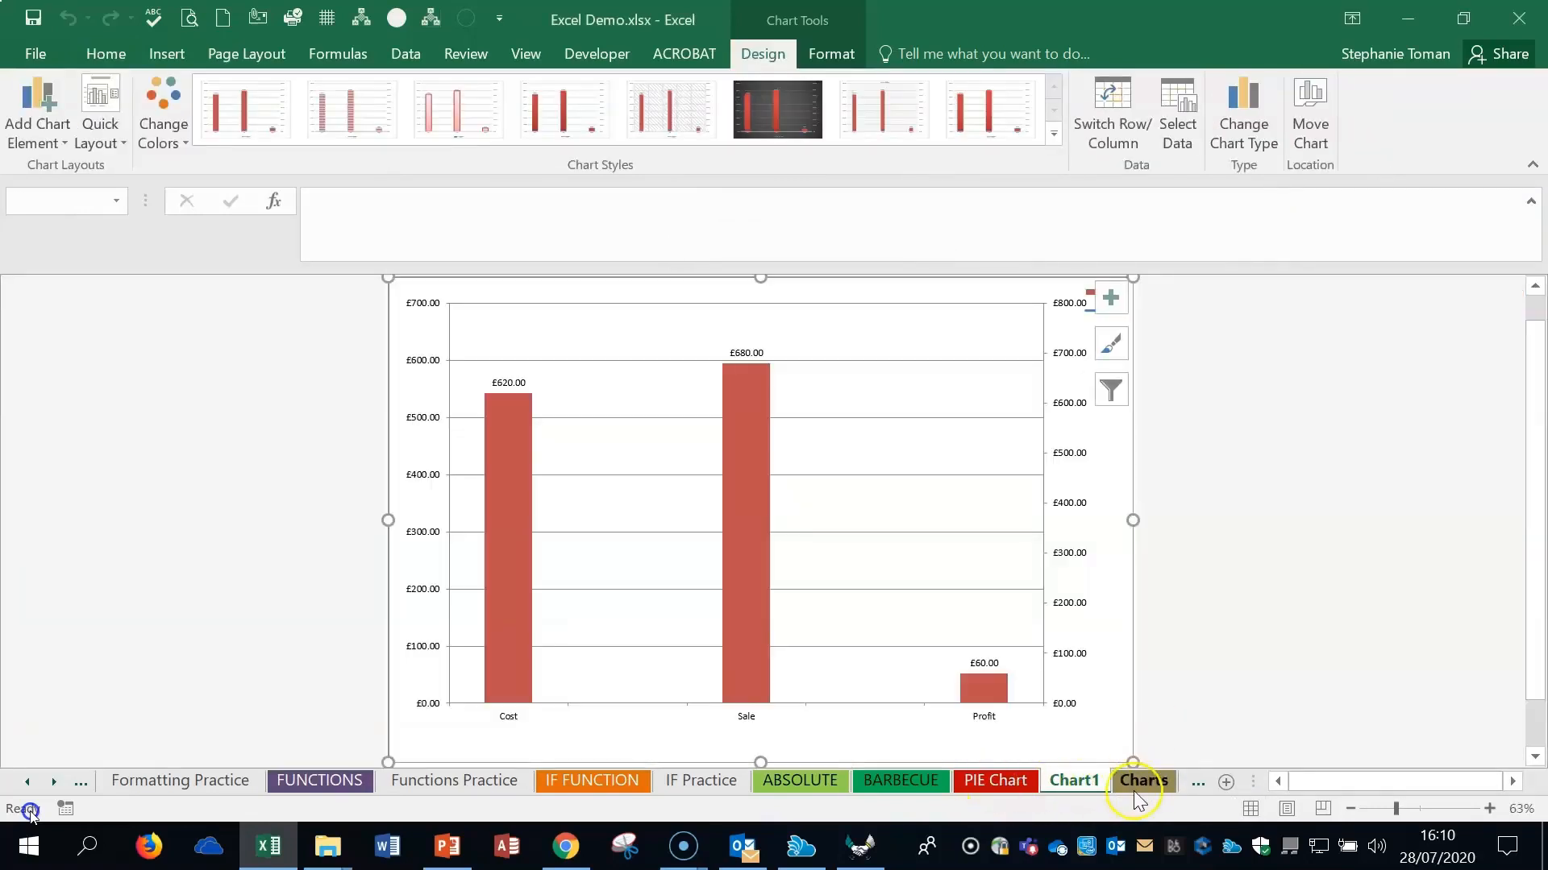
pyautogui.click(1144, 781)
pyautogui.click(1084, 781)
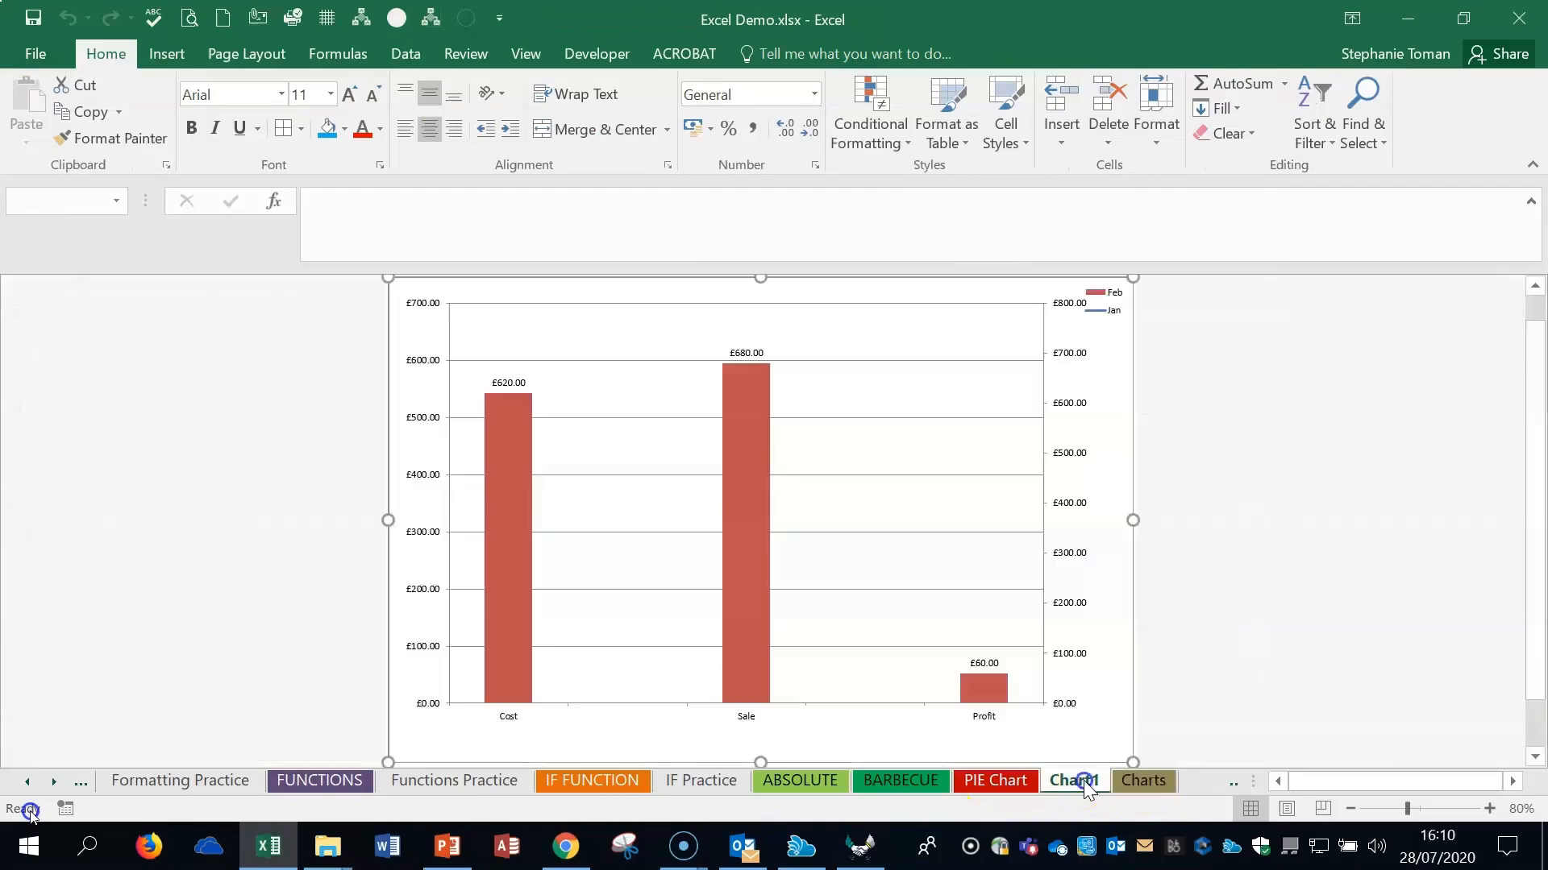
pyautogui.click(1129, 782)
pyautogui.click(1075, 781)
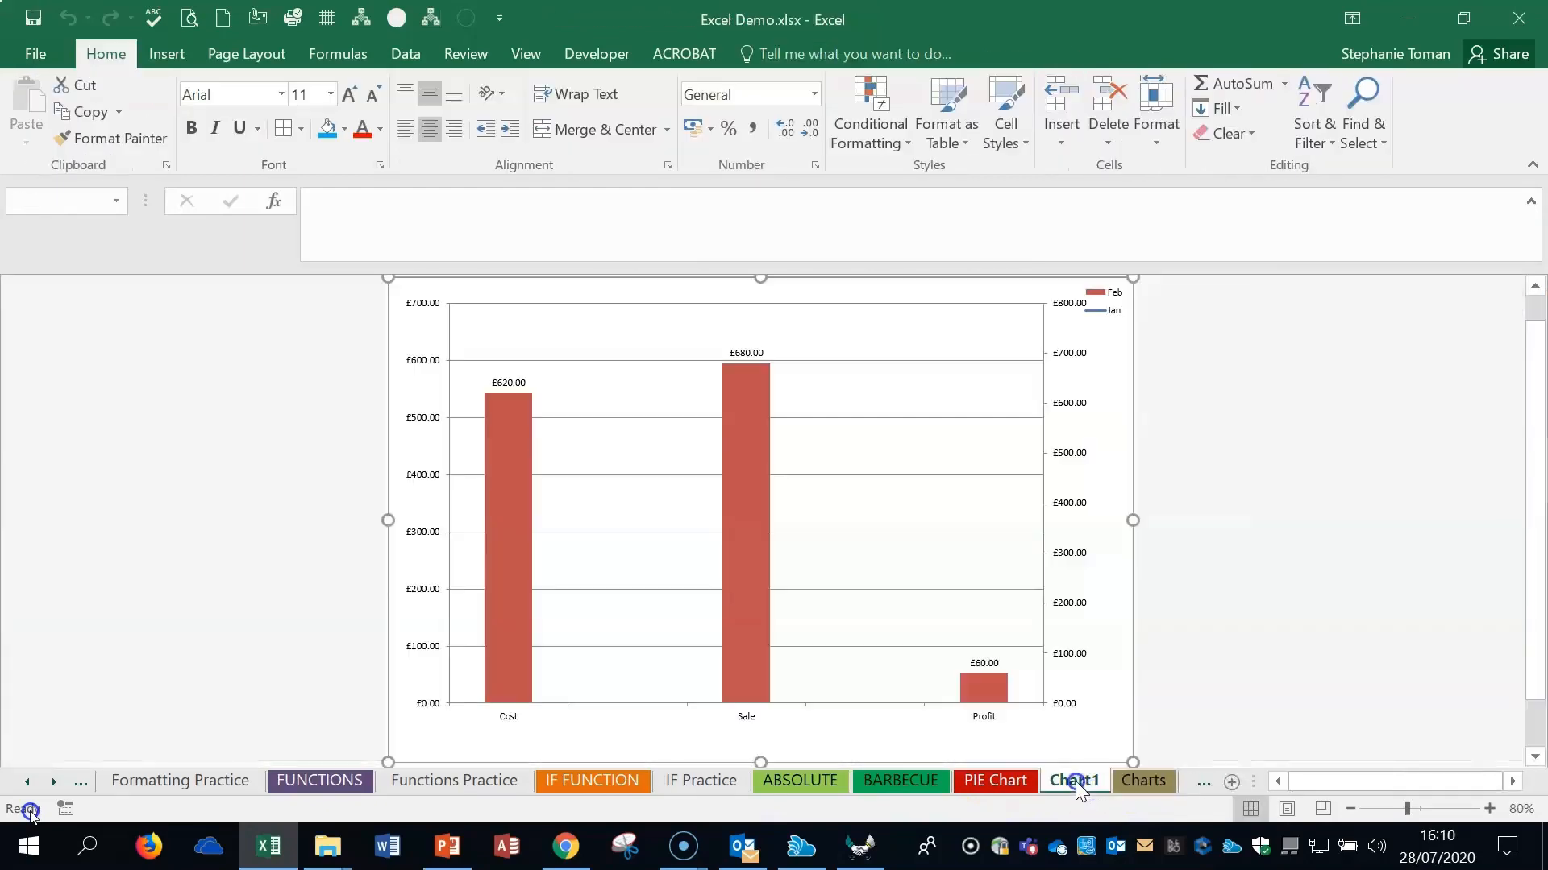
# - Move the chart from its own sheet back into the Charts worksheet as an embedded object
pyautogui.rightClick(1096, 492)
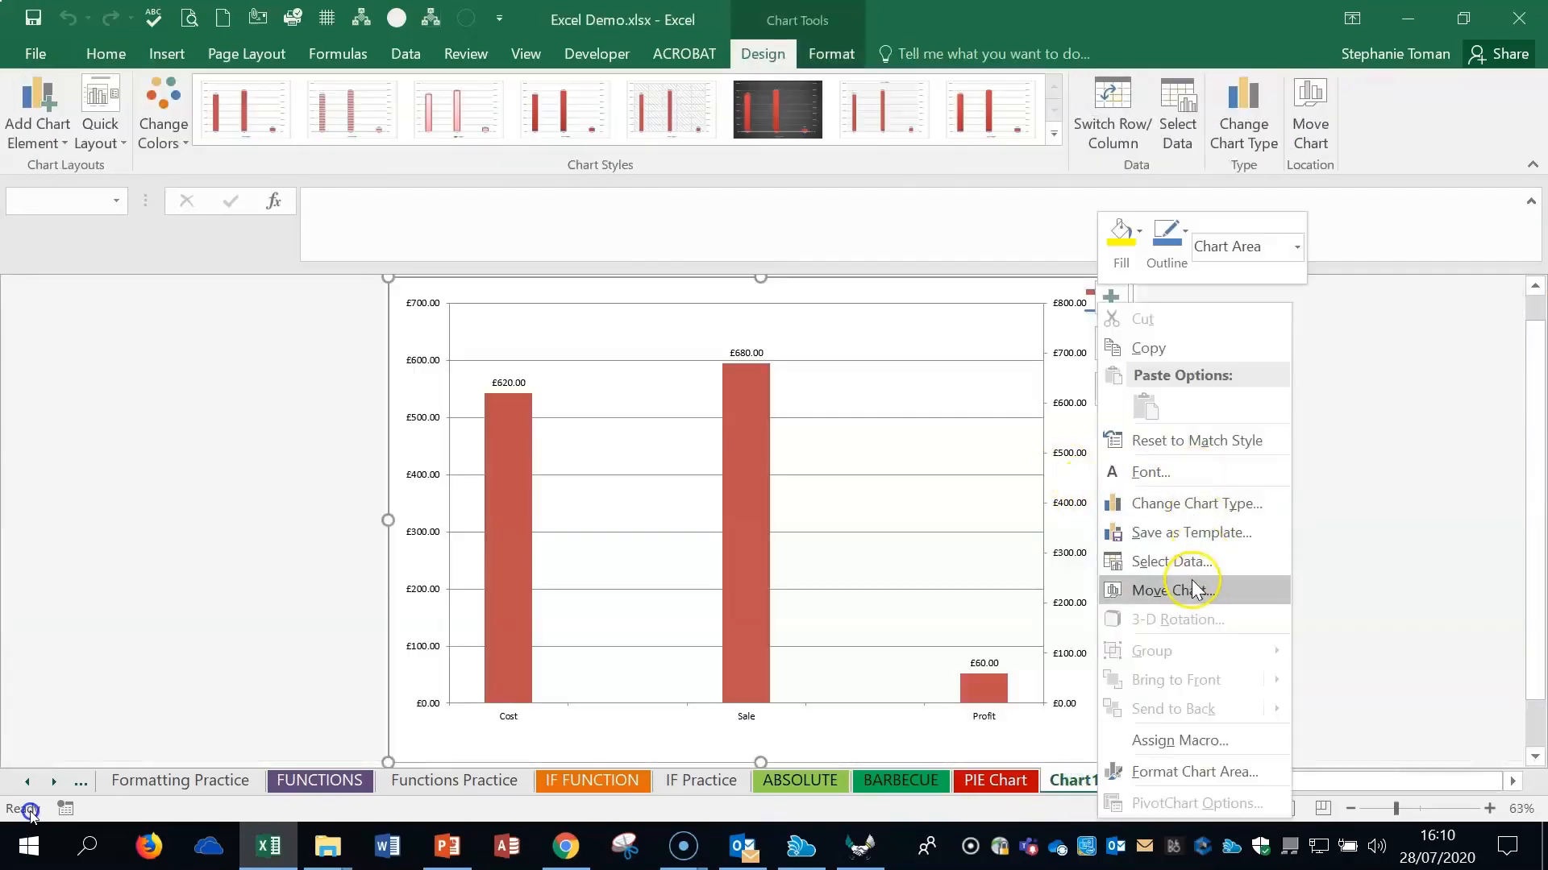
pyautogui.click(1191, 587)
pyautogui.click(1023, 614)
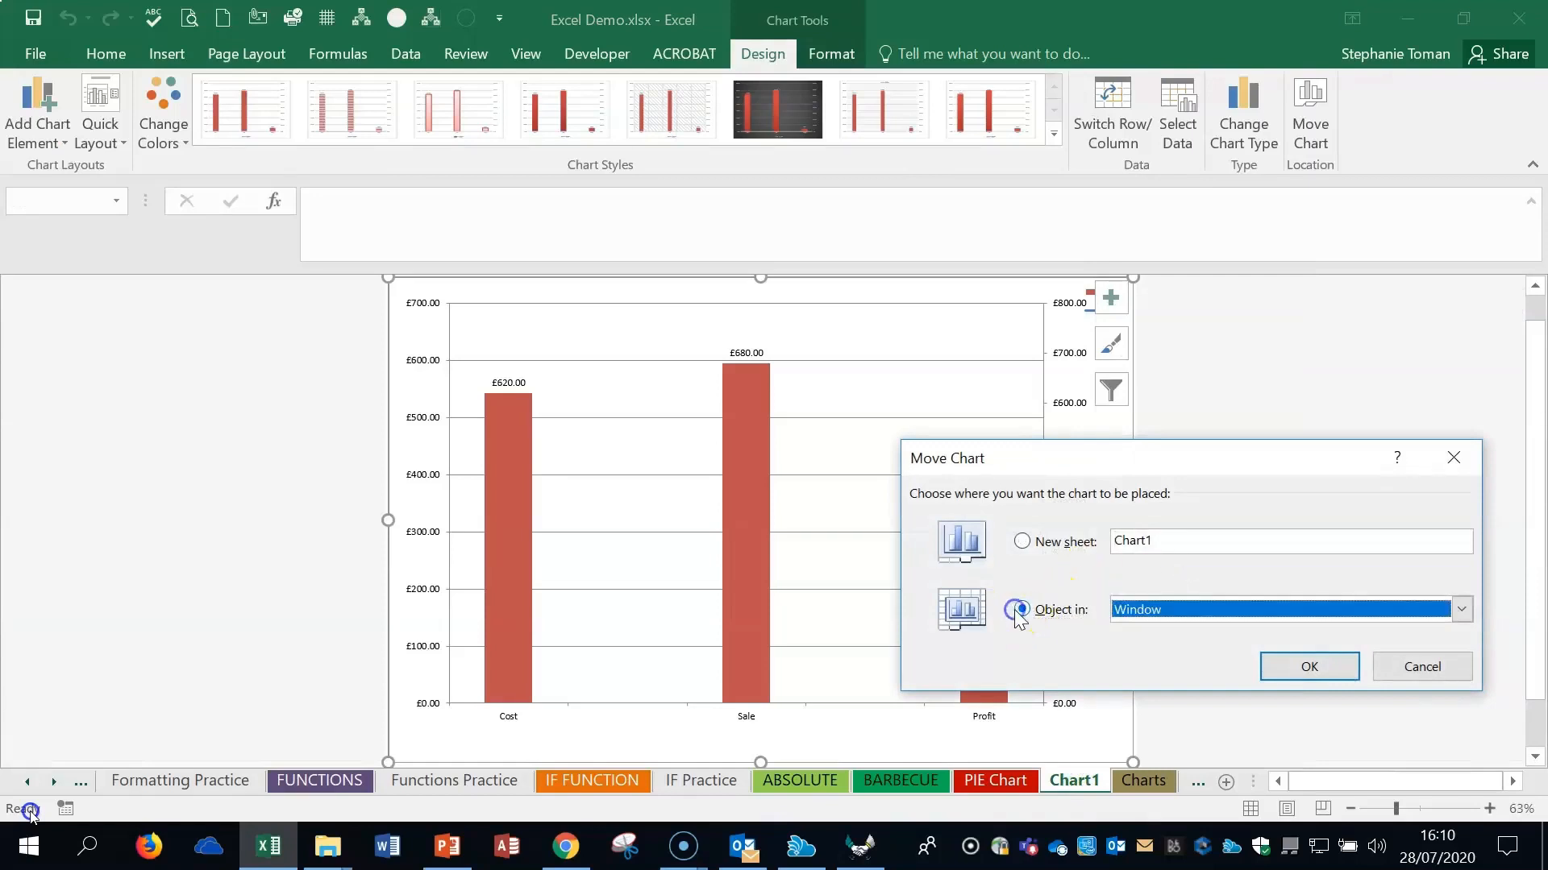
pyautogui.click(1463, 612)
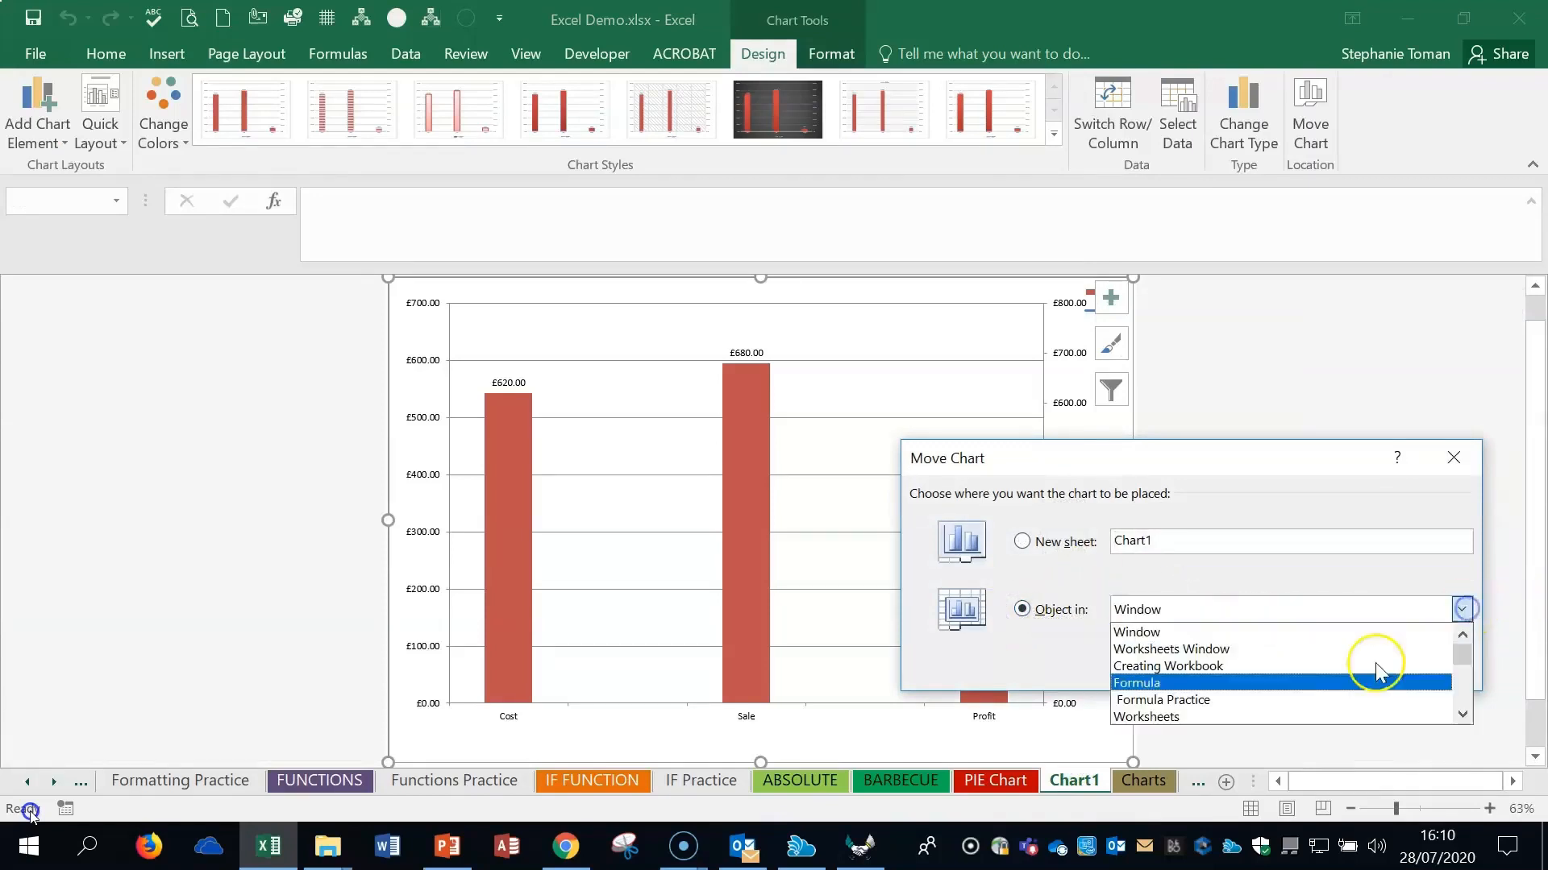
pyautogui.scroll(-2, 1281, 712)
pyautogui.scroll(-3, 1284, 709)
pyautogui.click(1285, 698)
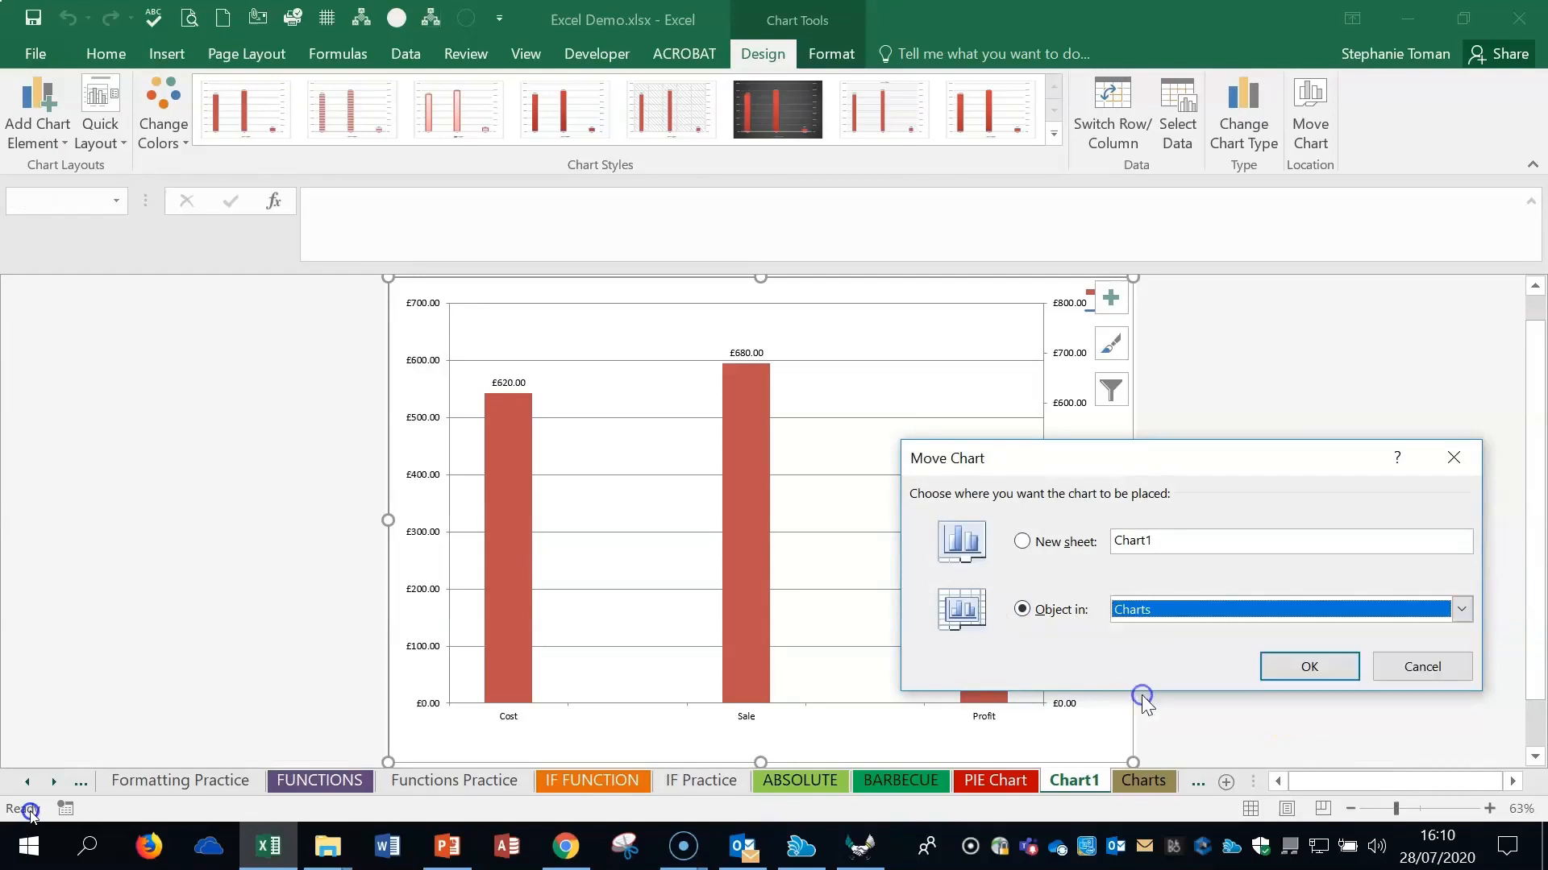
pyautogui.click(1282, 666)
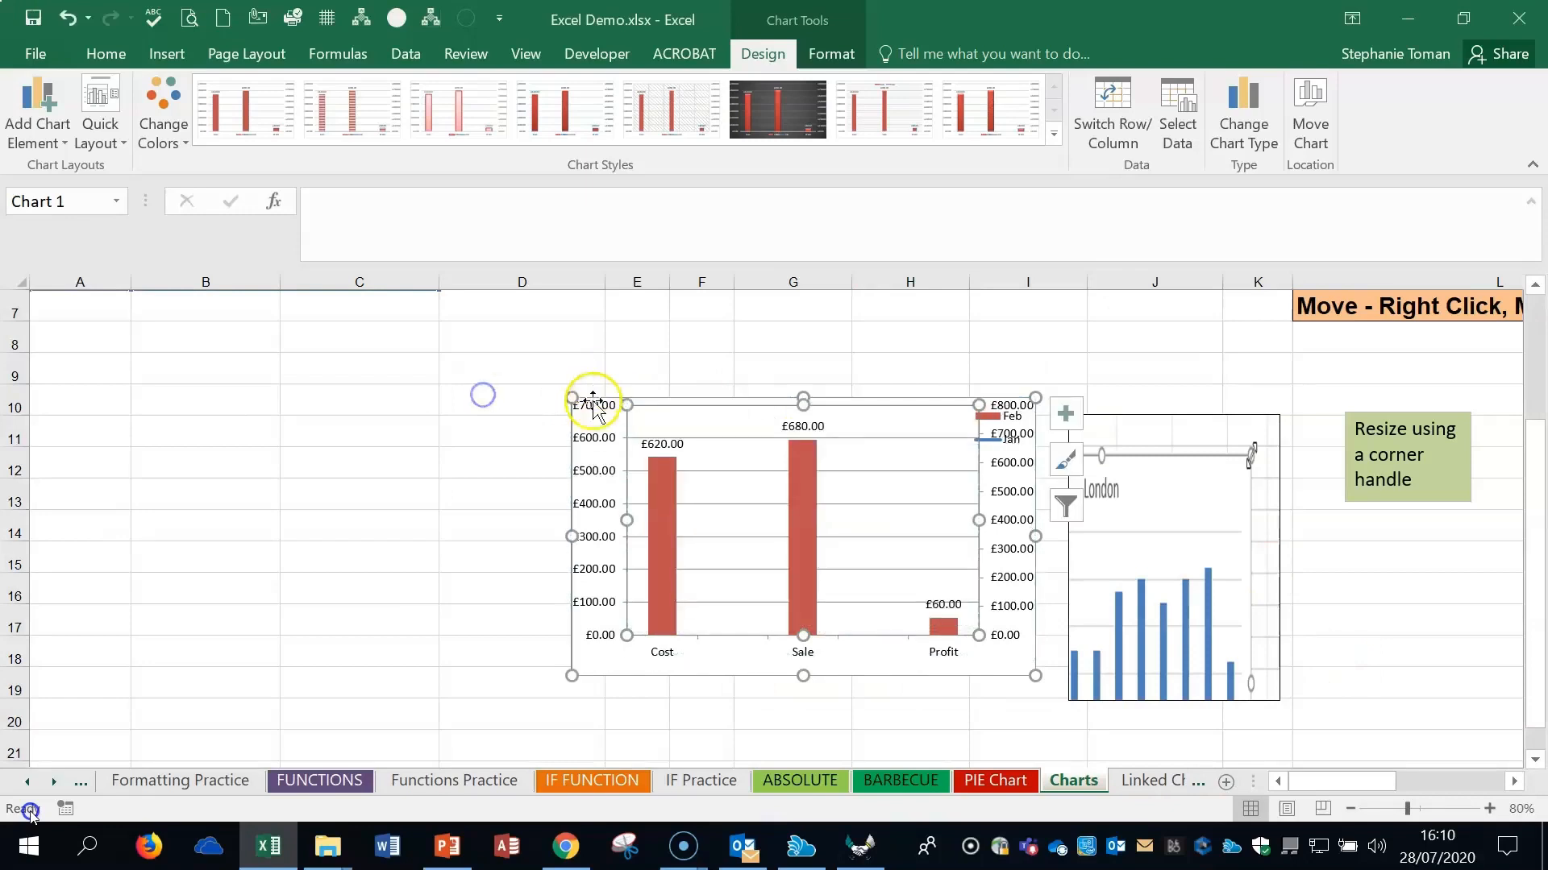
# - Reposition the embedded column chart over columns B to H and enlarge it from its corner
pyautogui.moveTo(607, 395); pyautogui.dragTo(253, 353)
pyautogui.moveTo(689, 633); pyautogui.dragTo(953, 780)
pyautogui.click(1391, 679)
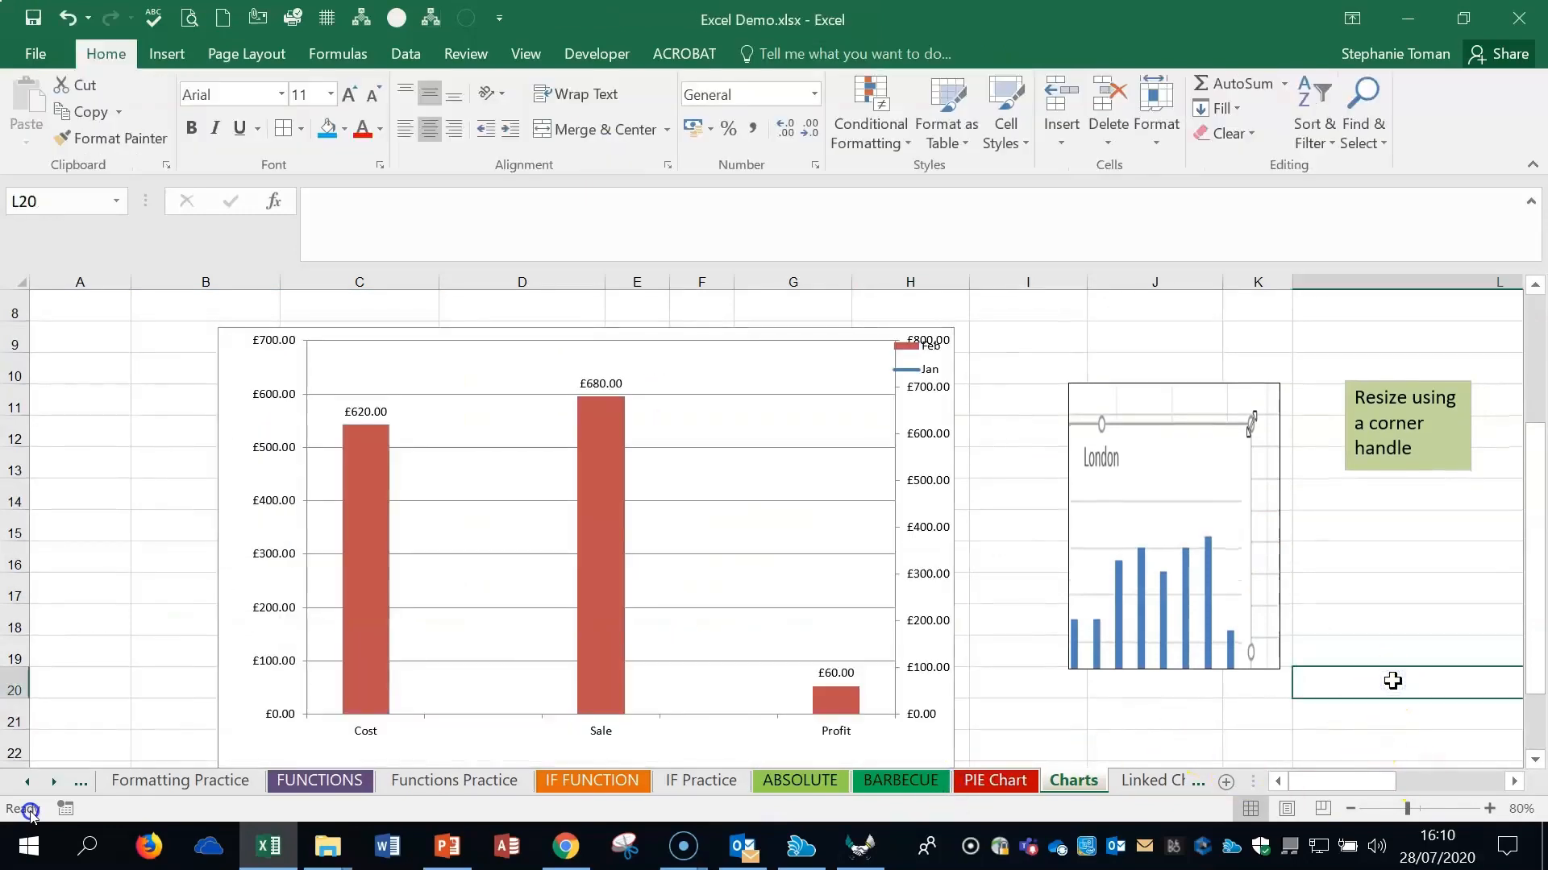
# - Review the list of chart tasks in column L, including the chart type, title and resize entries
pyautogui.scroll(-3, 1393, 681)
pyautogui.scroll(6, 1393, 681)
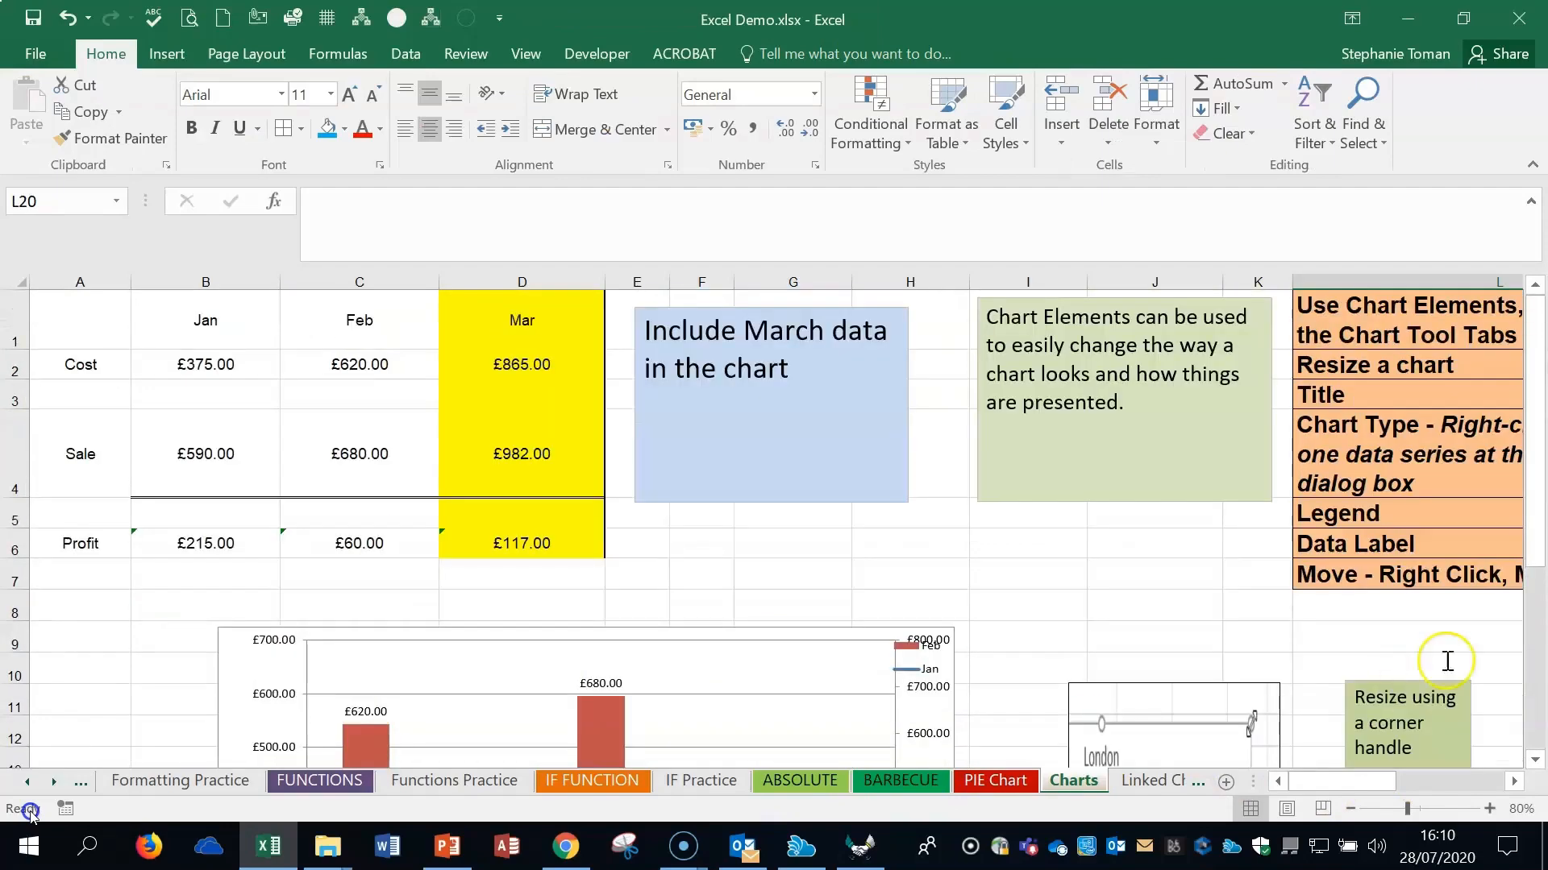
pyautogui.click(1385, 541)
pyautogui.click(1412, 577)
pyautogui.click(1395, 453)
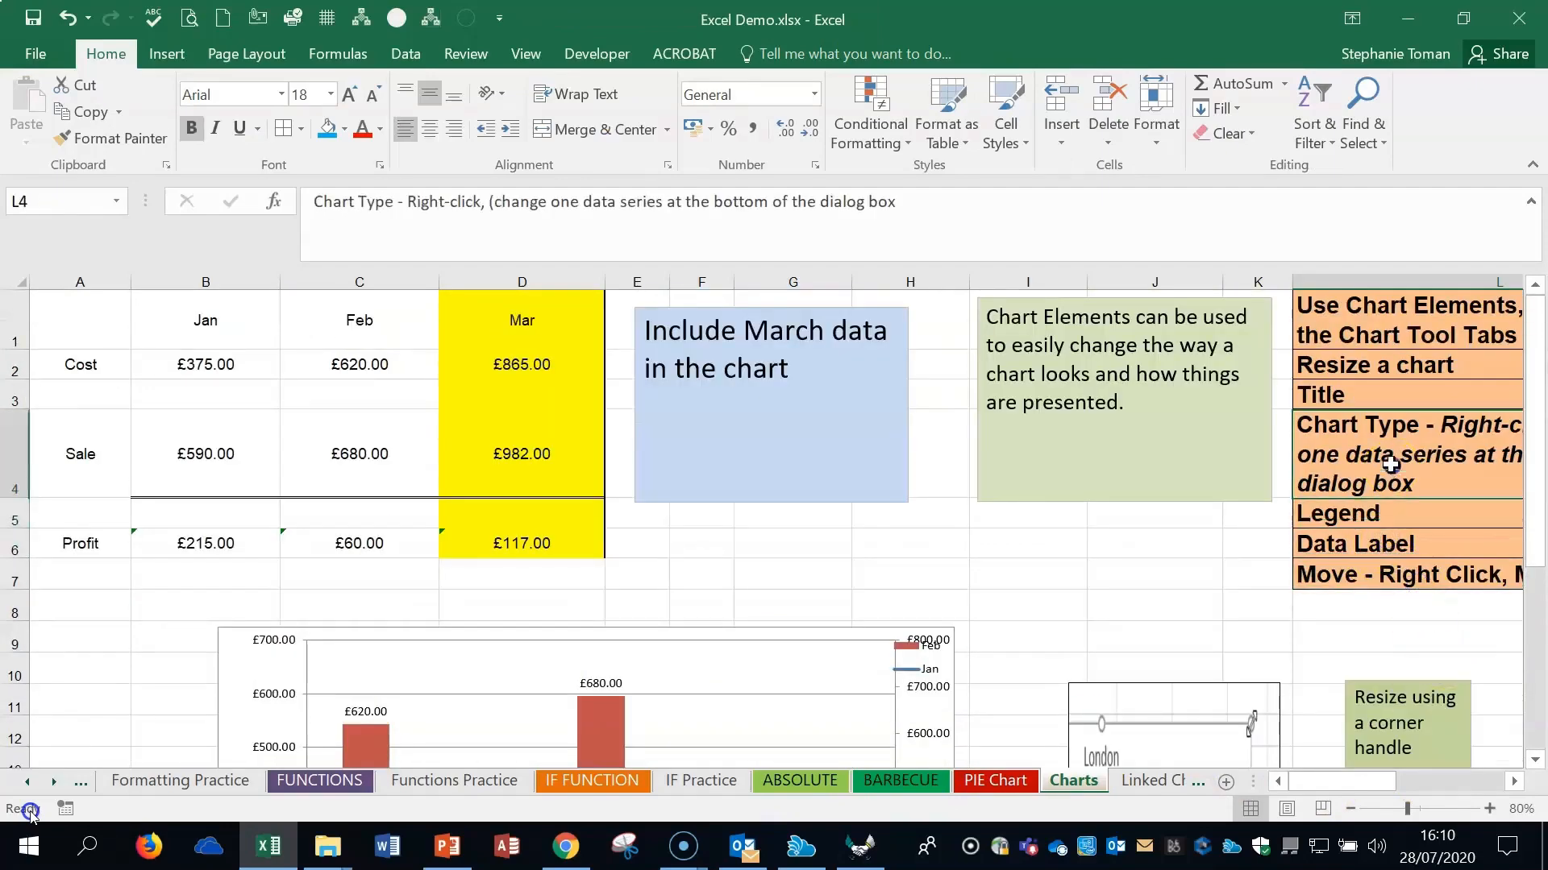
pyautogui.click(1372, 394)
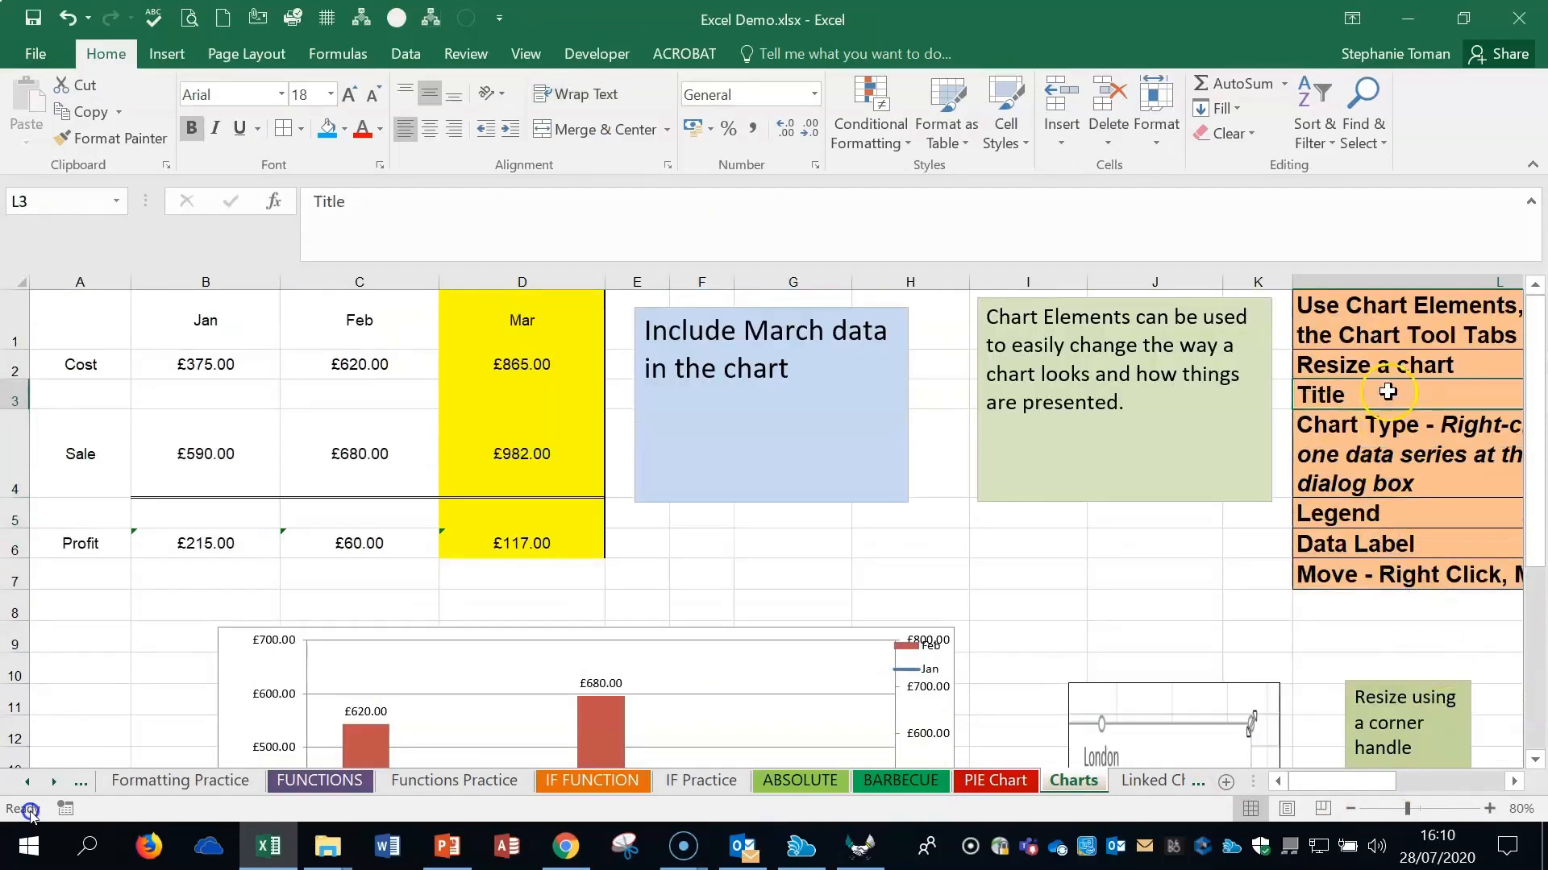
pyautogui.click(1401, 366)
pyautogui.click(1072, 613)
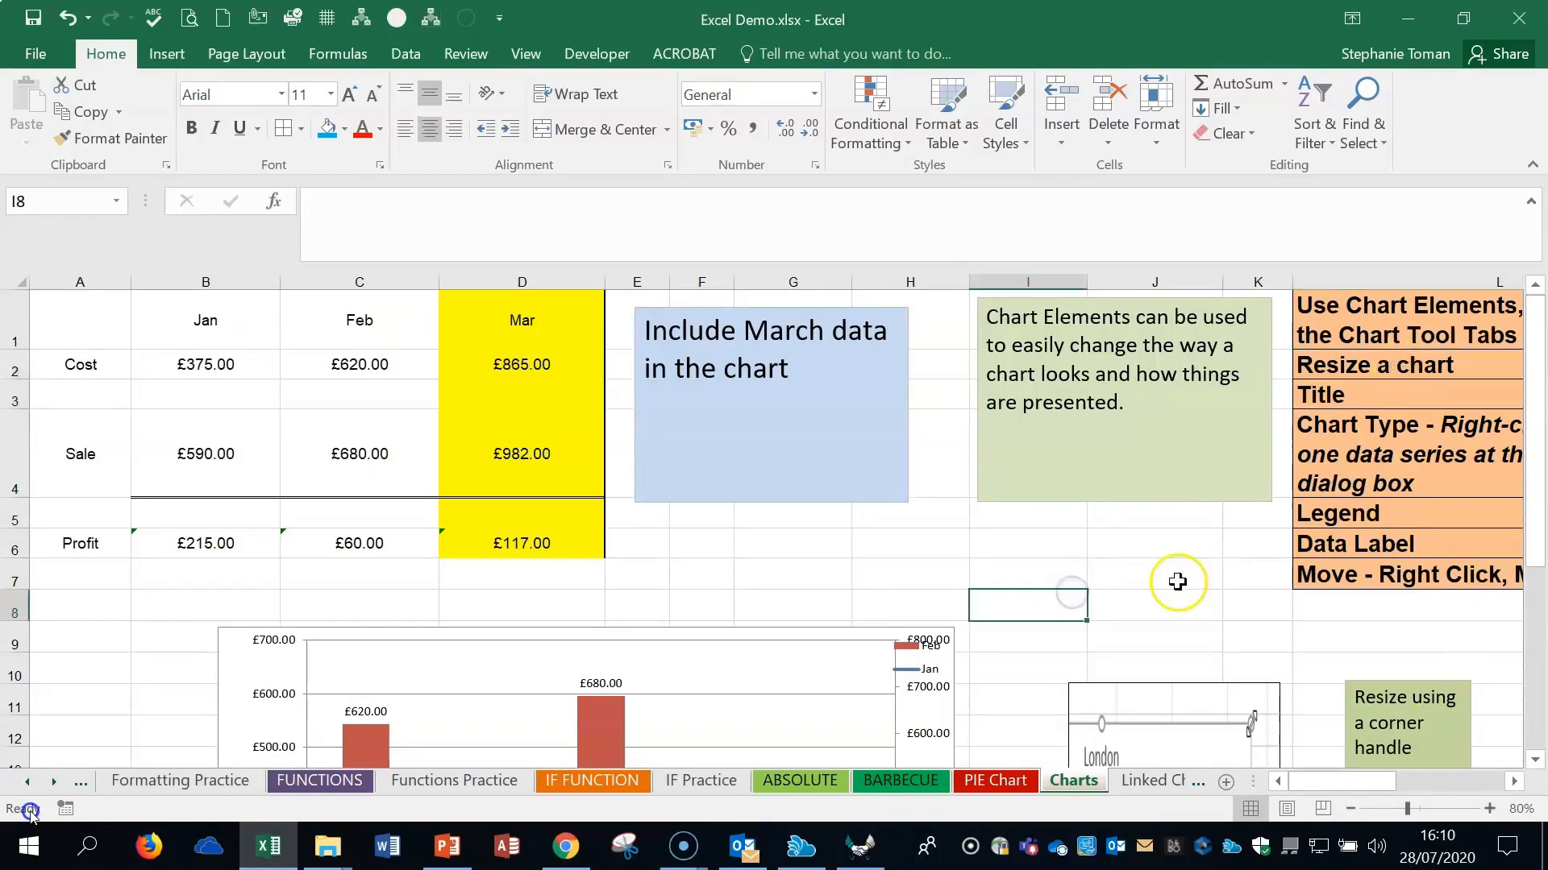
pyautogui.scroll(-1, 1180, 587)
pyautogui.scroll(-2, 1179, 587)
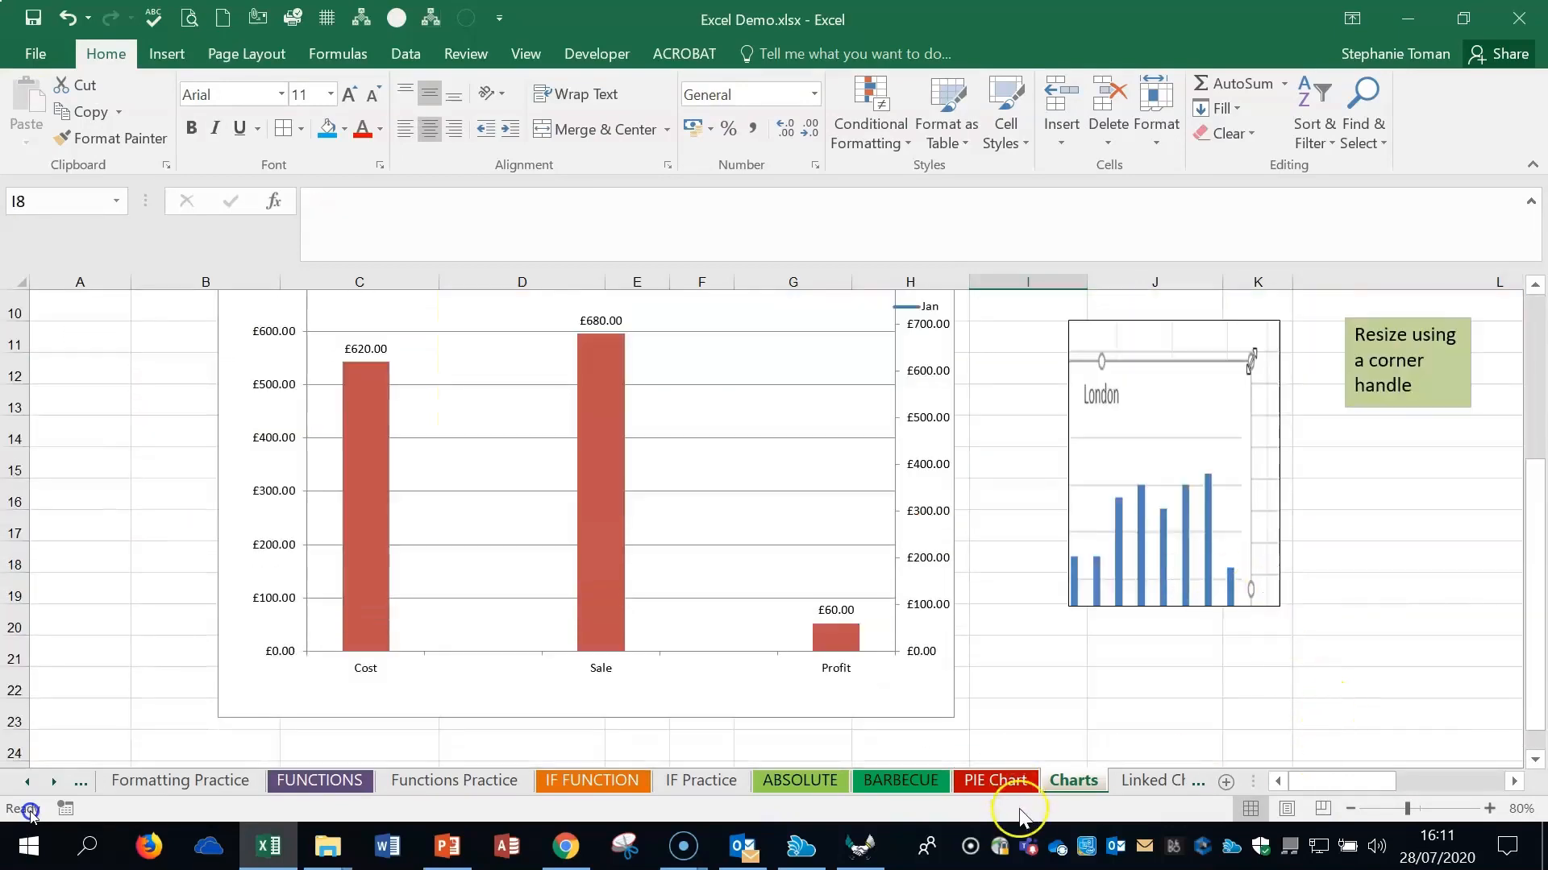
# - Show the fill colours for the plot area and open the formatting options for the chart area
pyautogui.rightClick(691, 553)
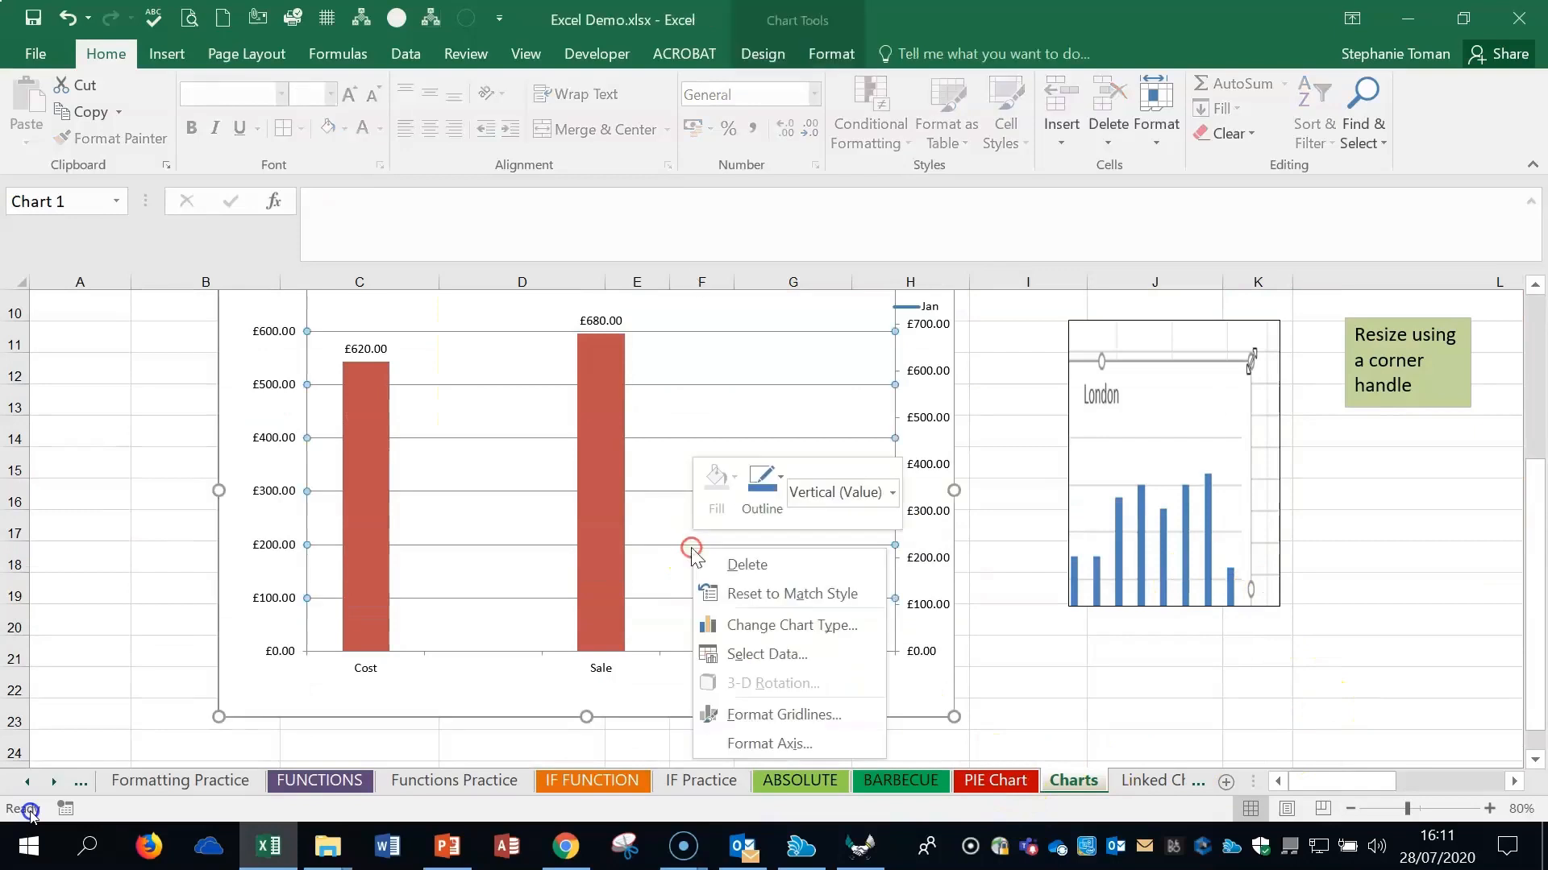
pyautogui.rightClick(659, 558)
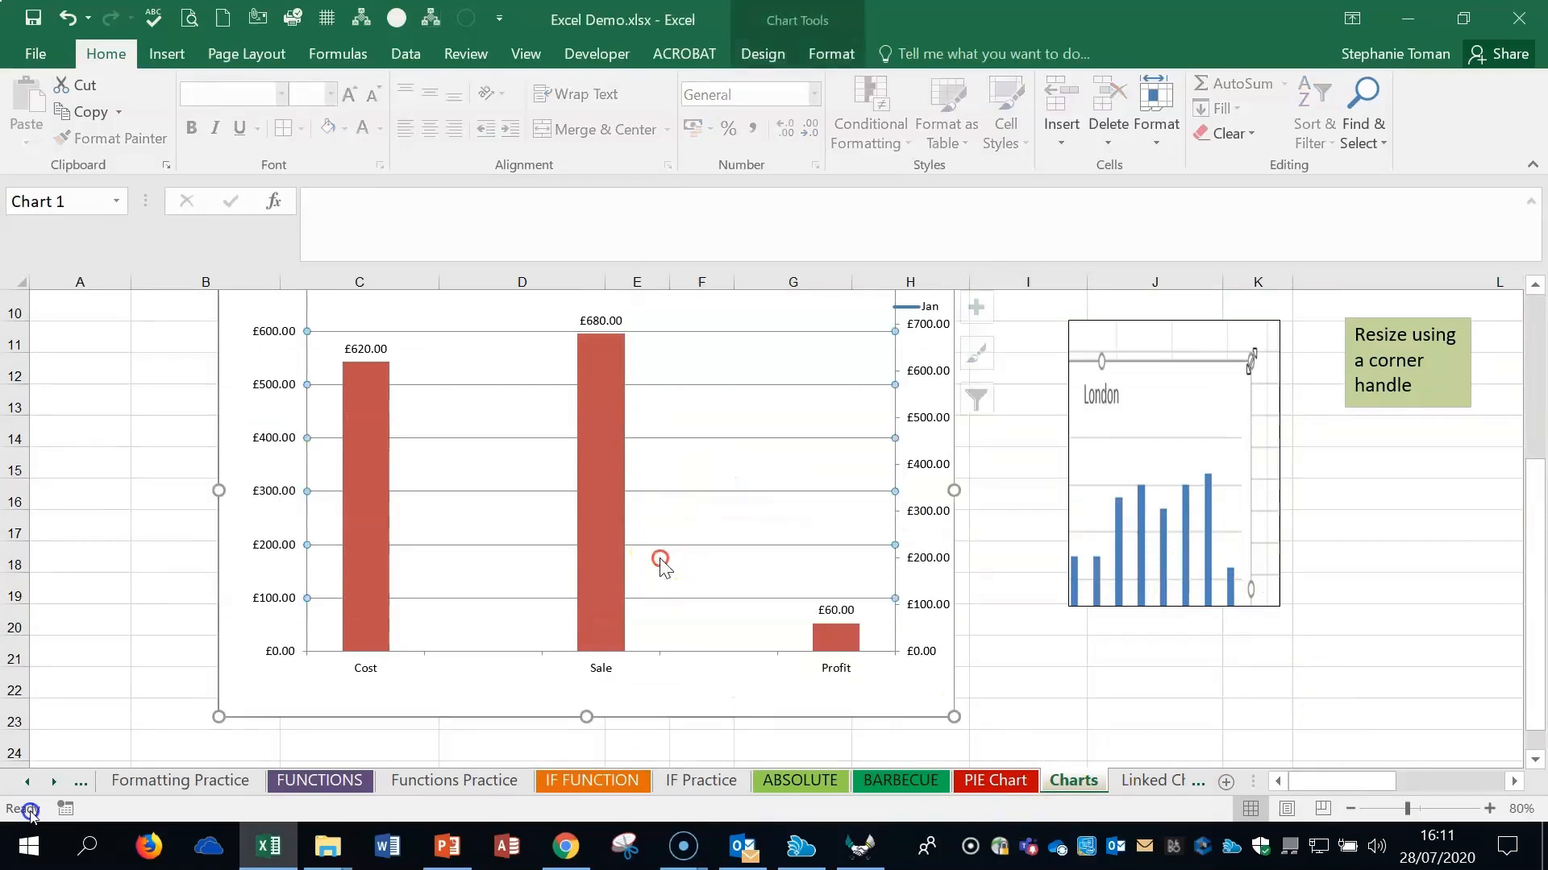
pyautogui.click(700, 490)
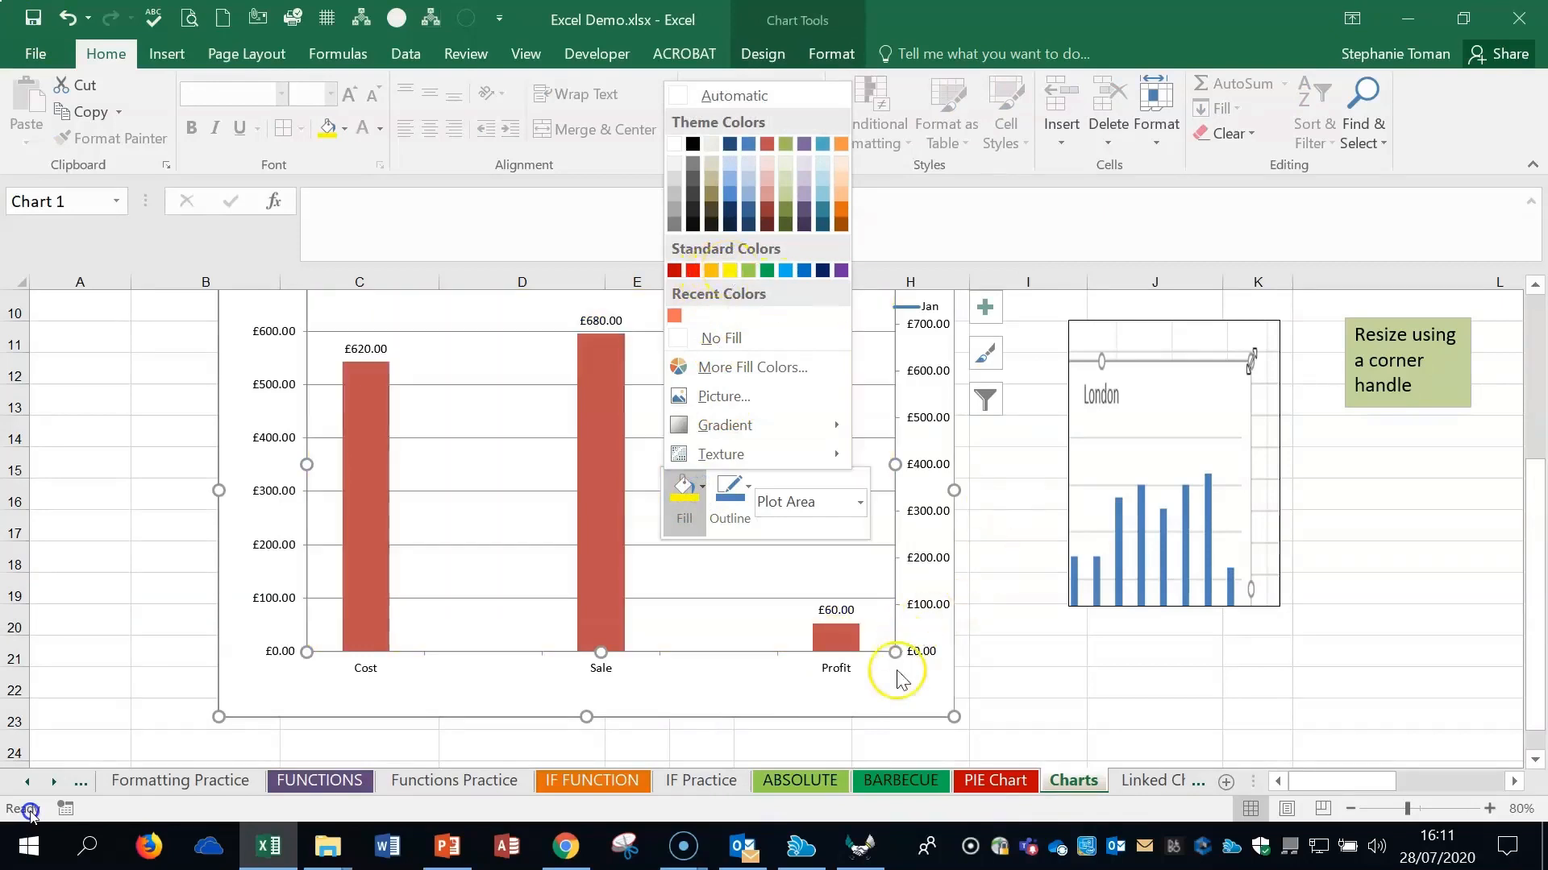
pyautogui.rightClick(888, 704)
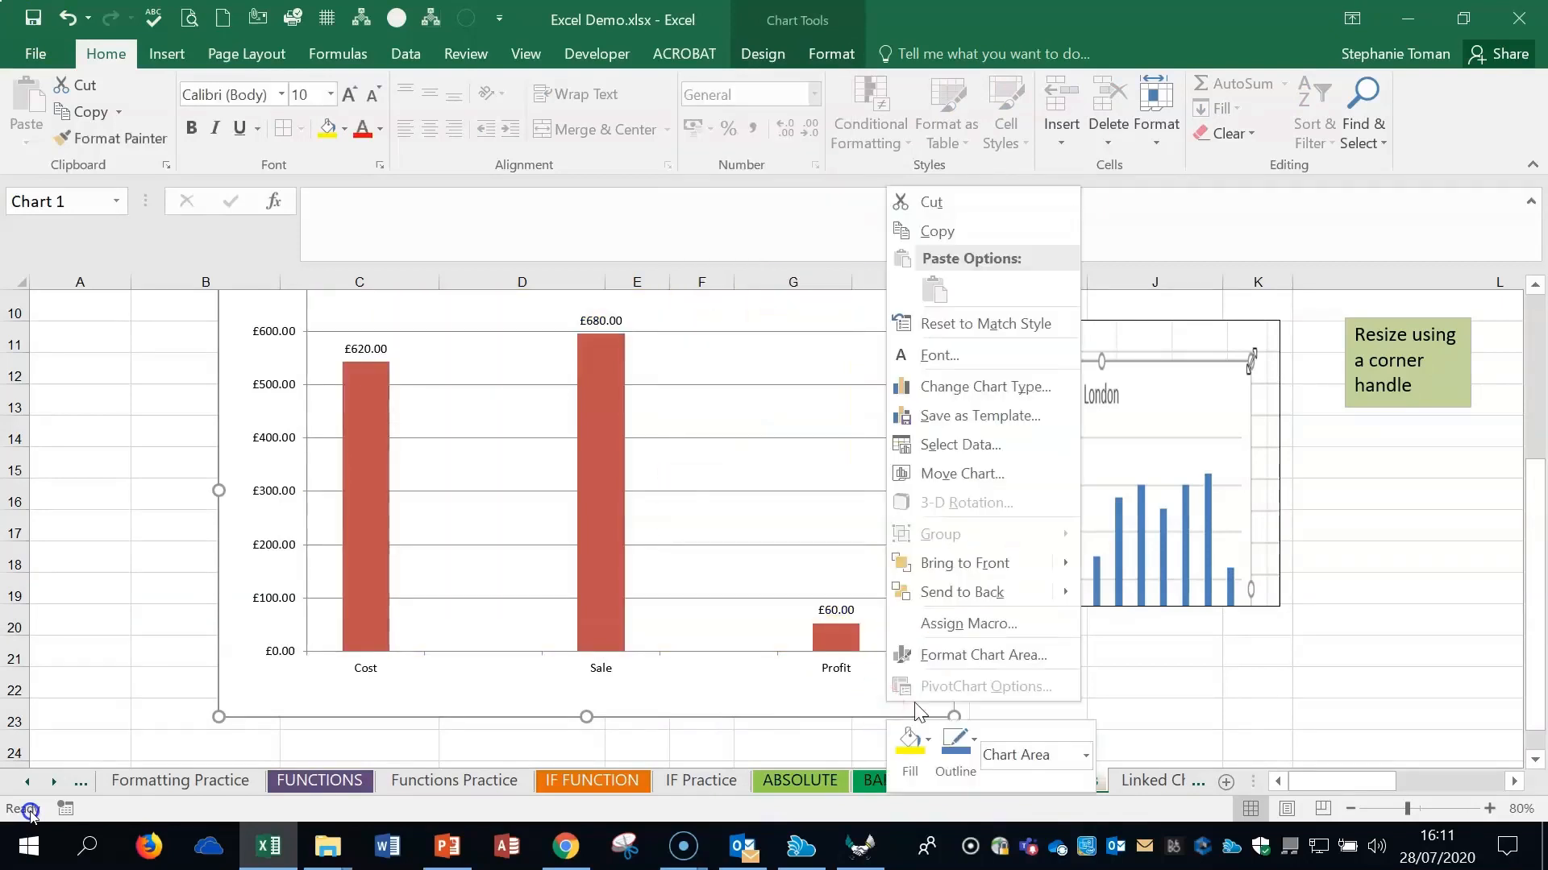
pyautogui.click(996, 657)
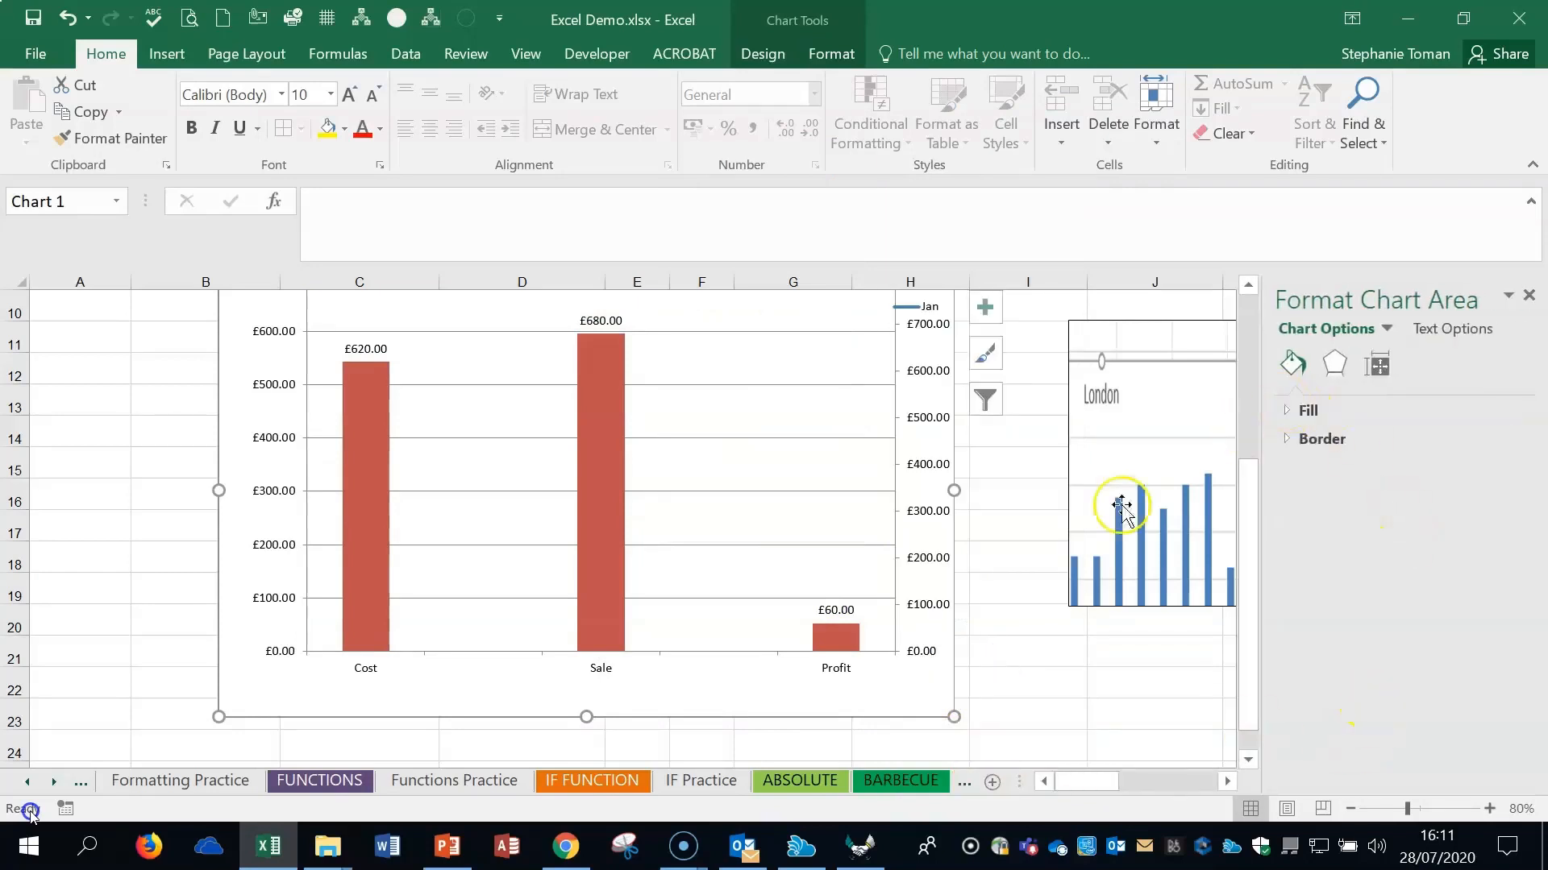
# - Try a Light Blue fill on the chart area
pyautogui.rightClick(902, 699)
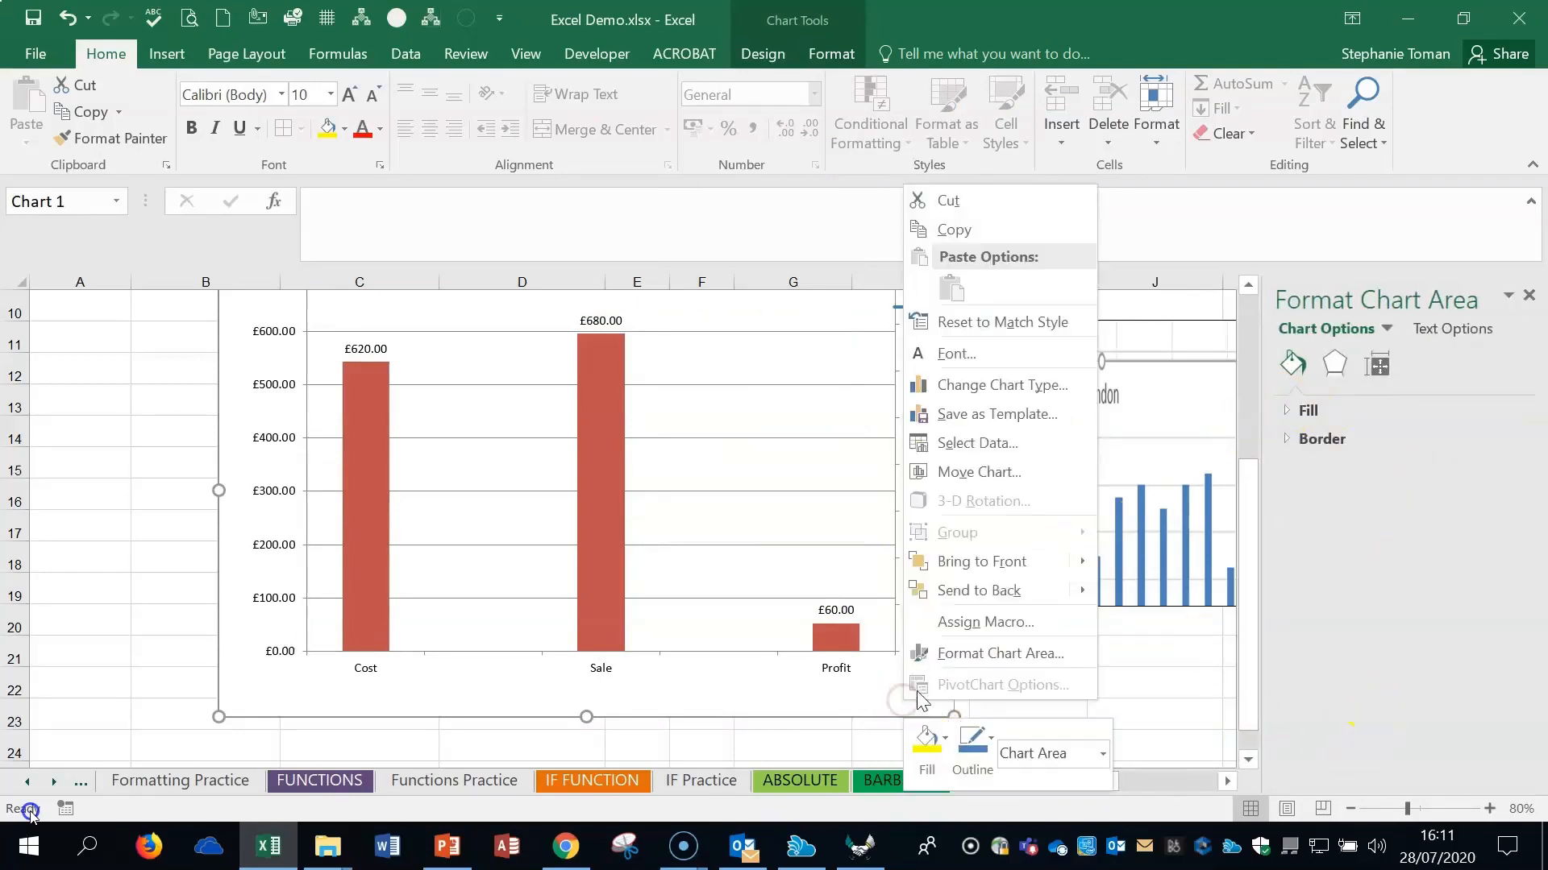
pyautogui.click(945, 739)
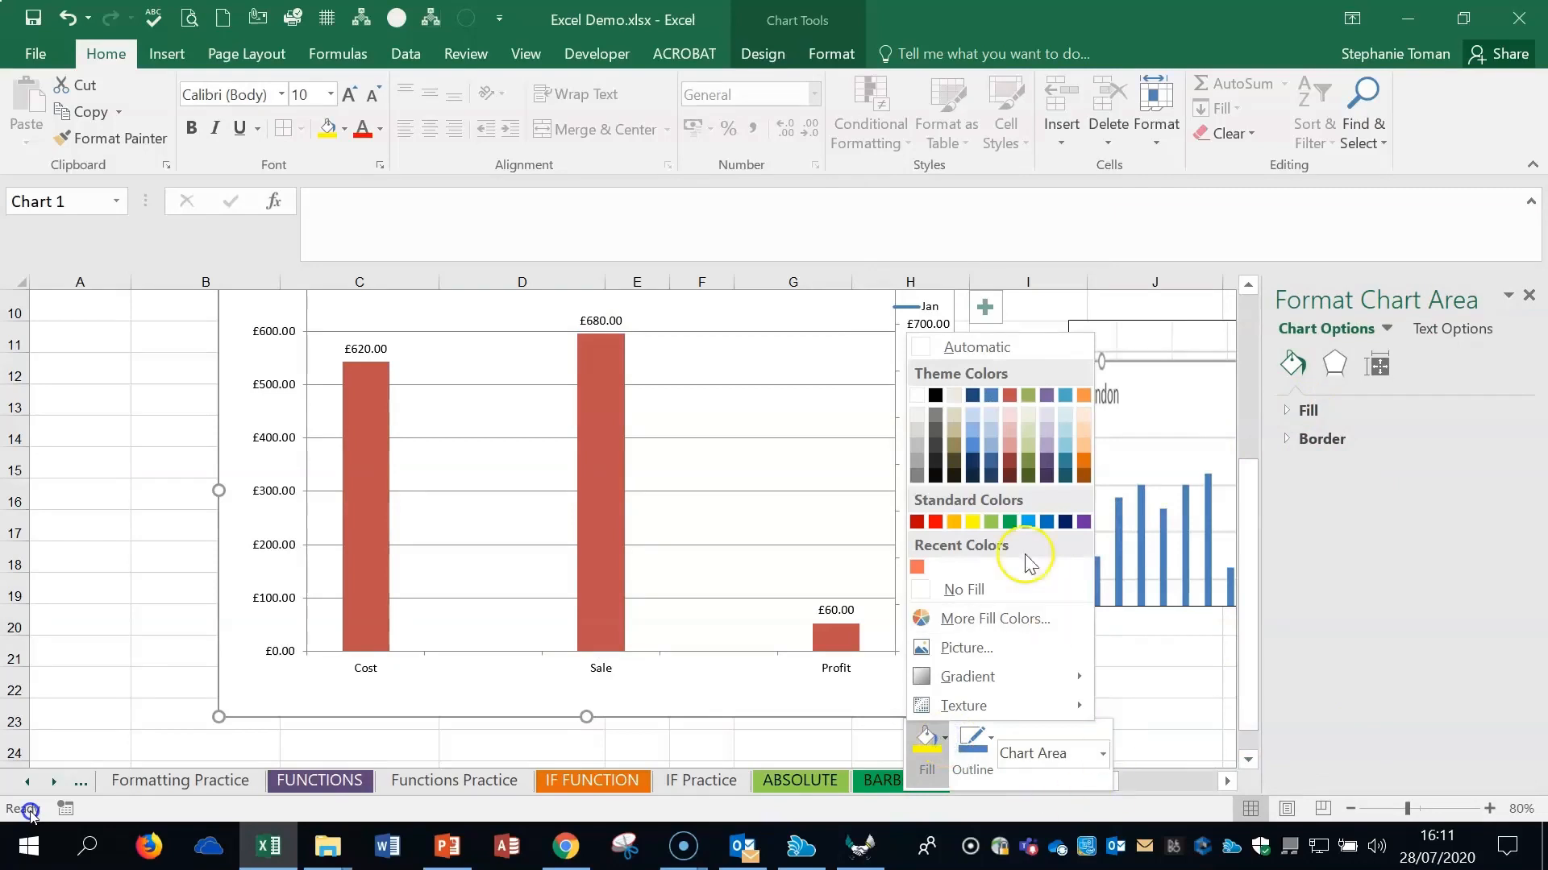
pyautogui.click(1028, 523)
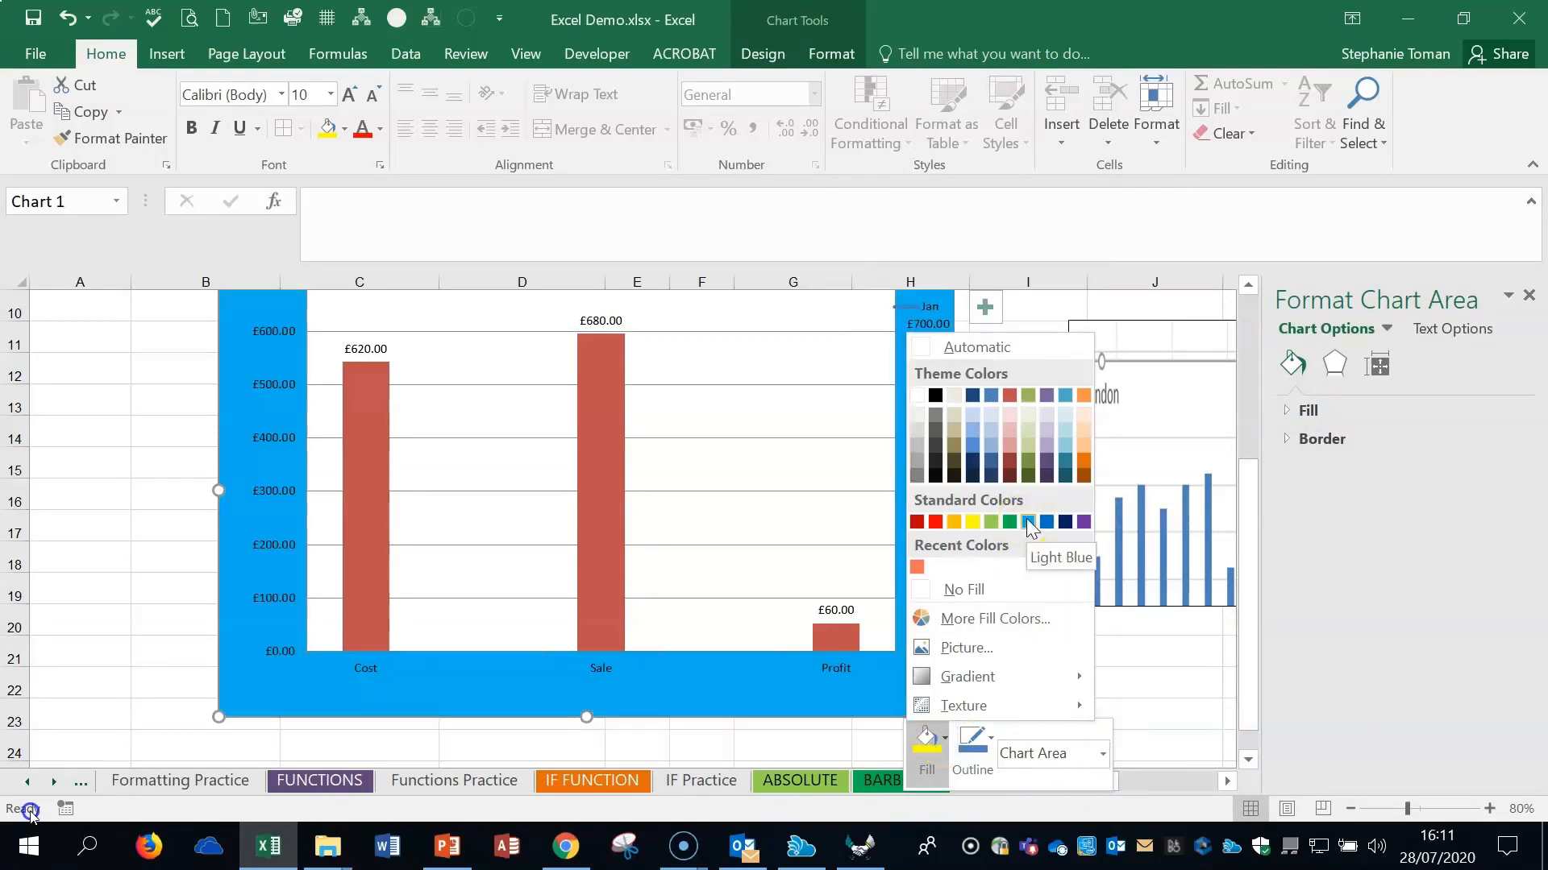
# - Fill only the Feb series' Sale column with yellow and deselect the chart
pyautogui.click(602, 484)
pyautogui.click(602, 483)
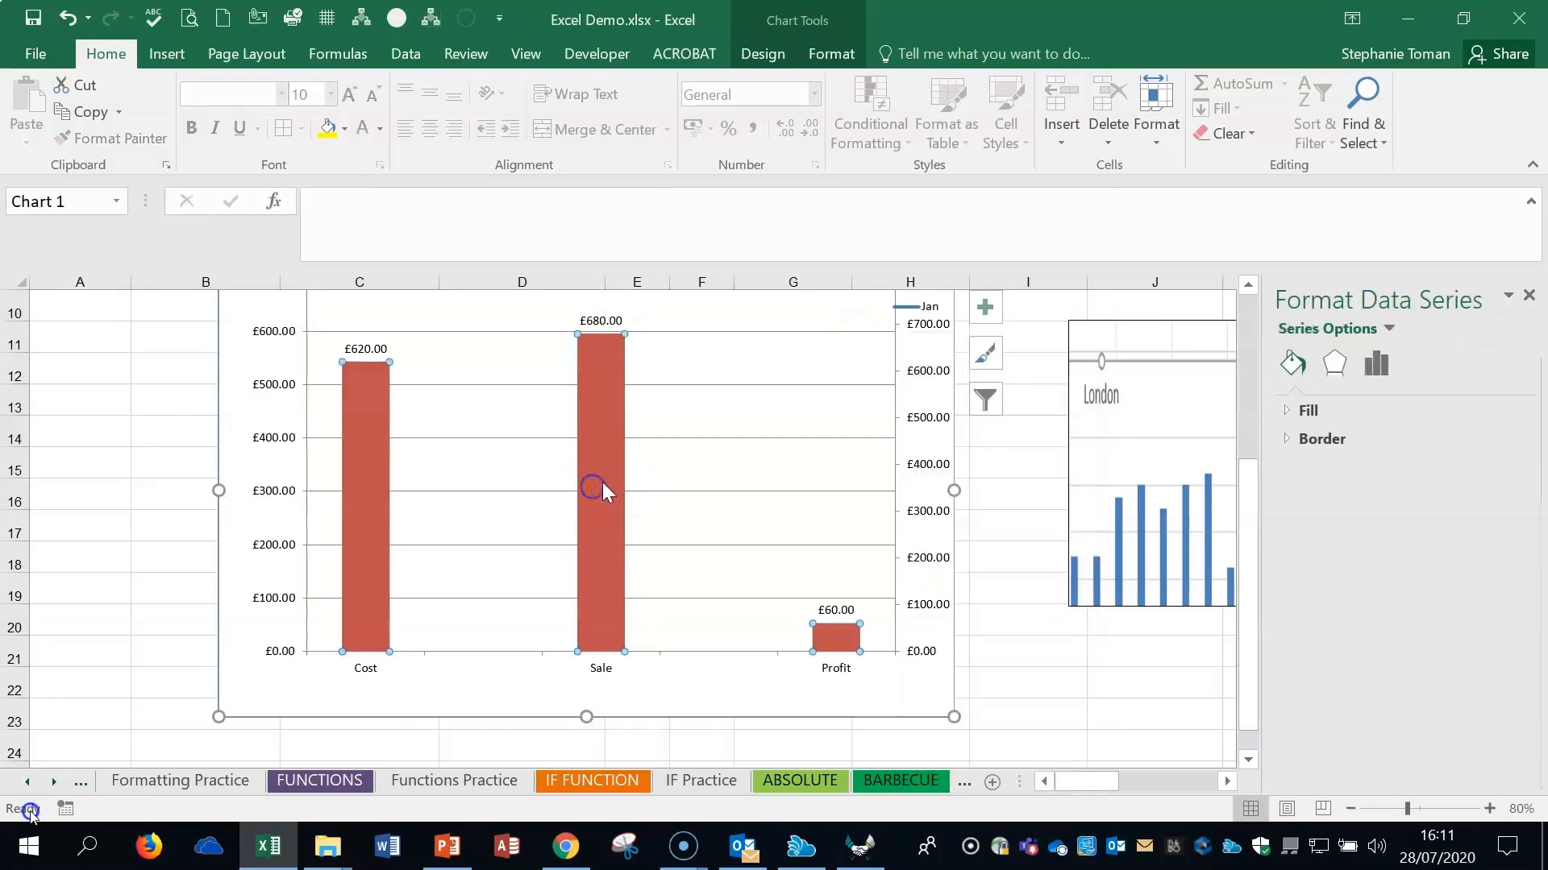
pyautogui.rightClick(602, 482)
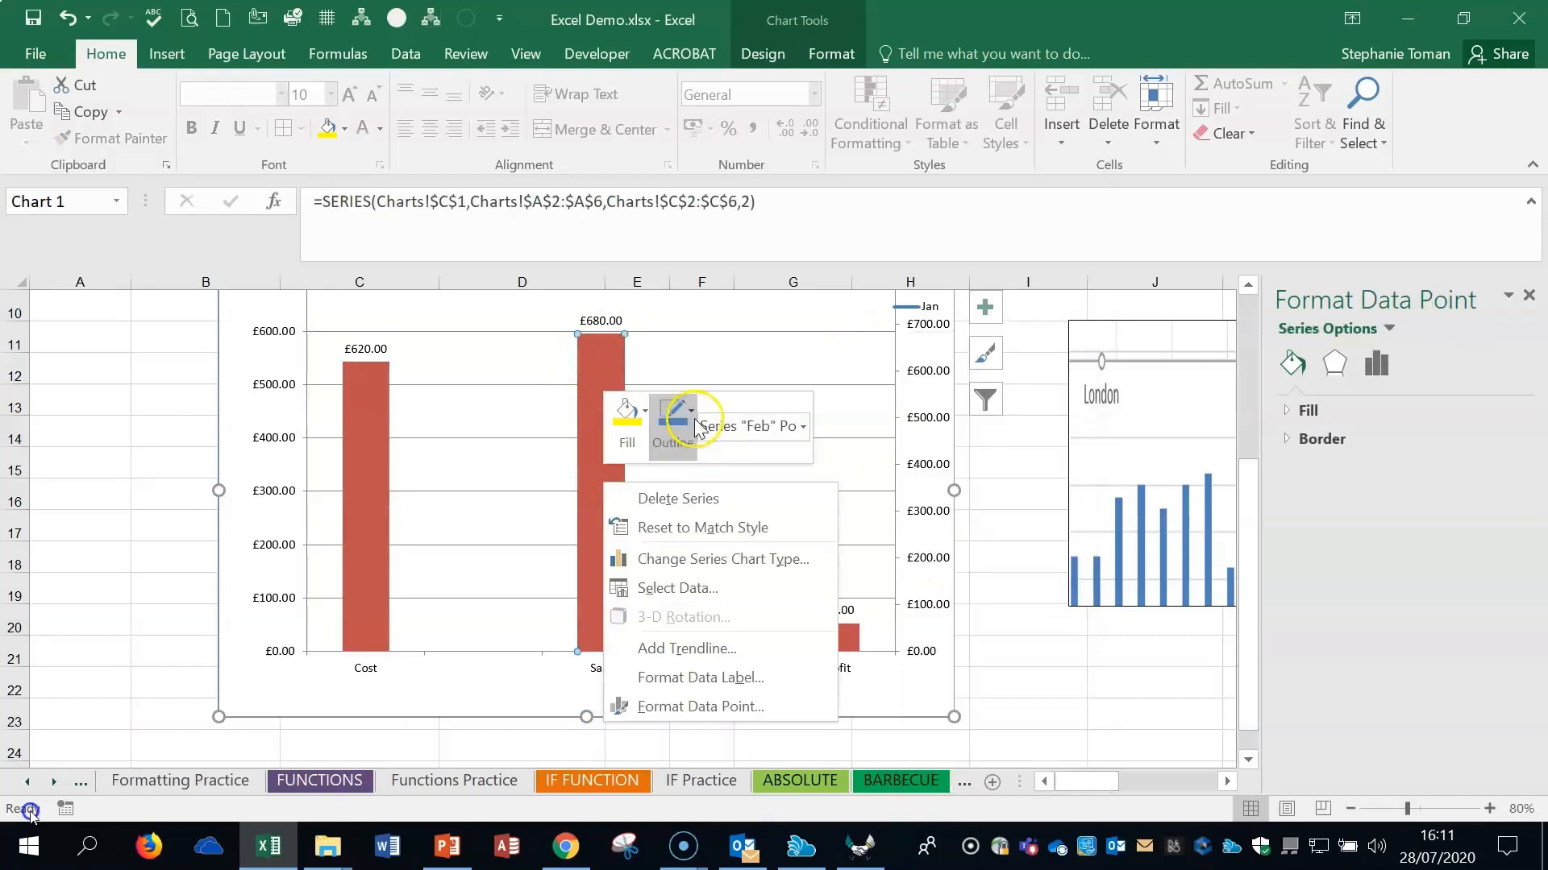
pyautogui.click(644, 417)
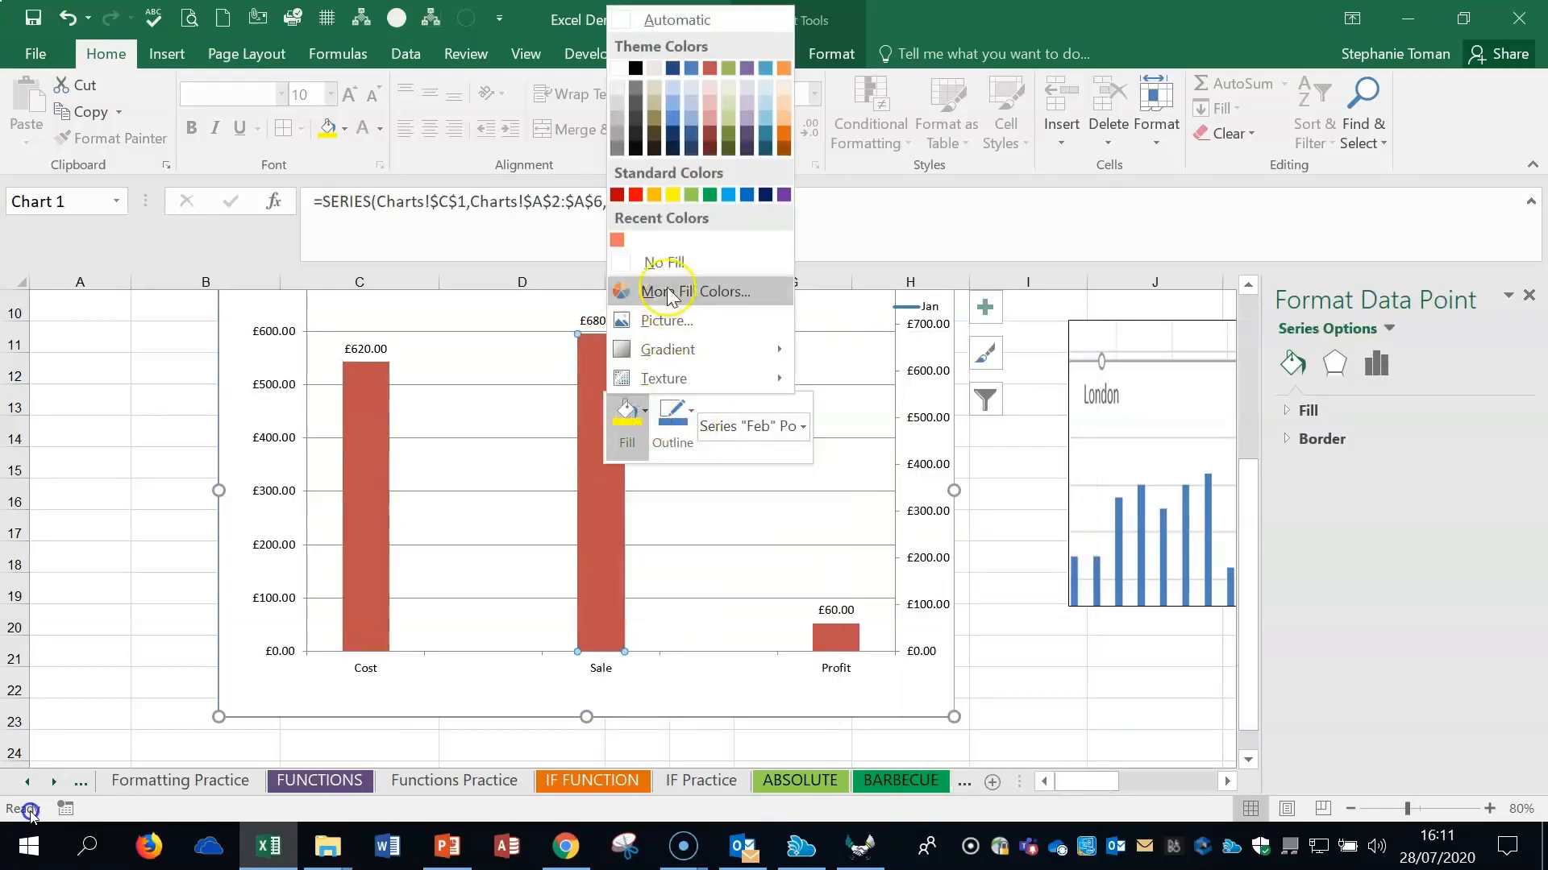
pyautogui.click(672, 196)
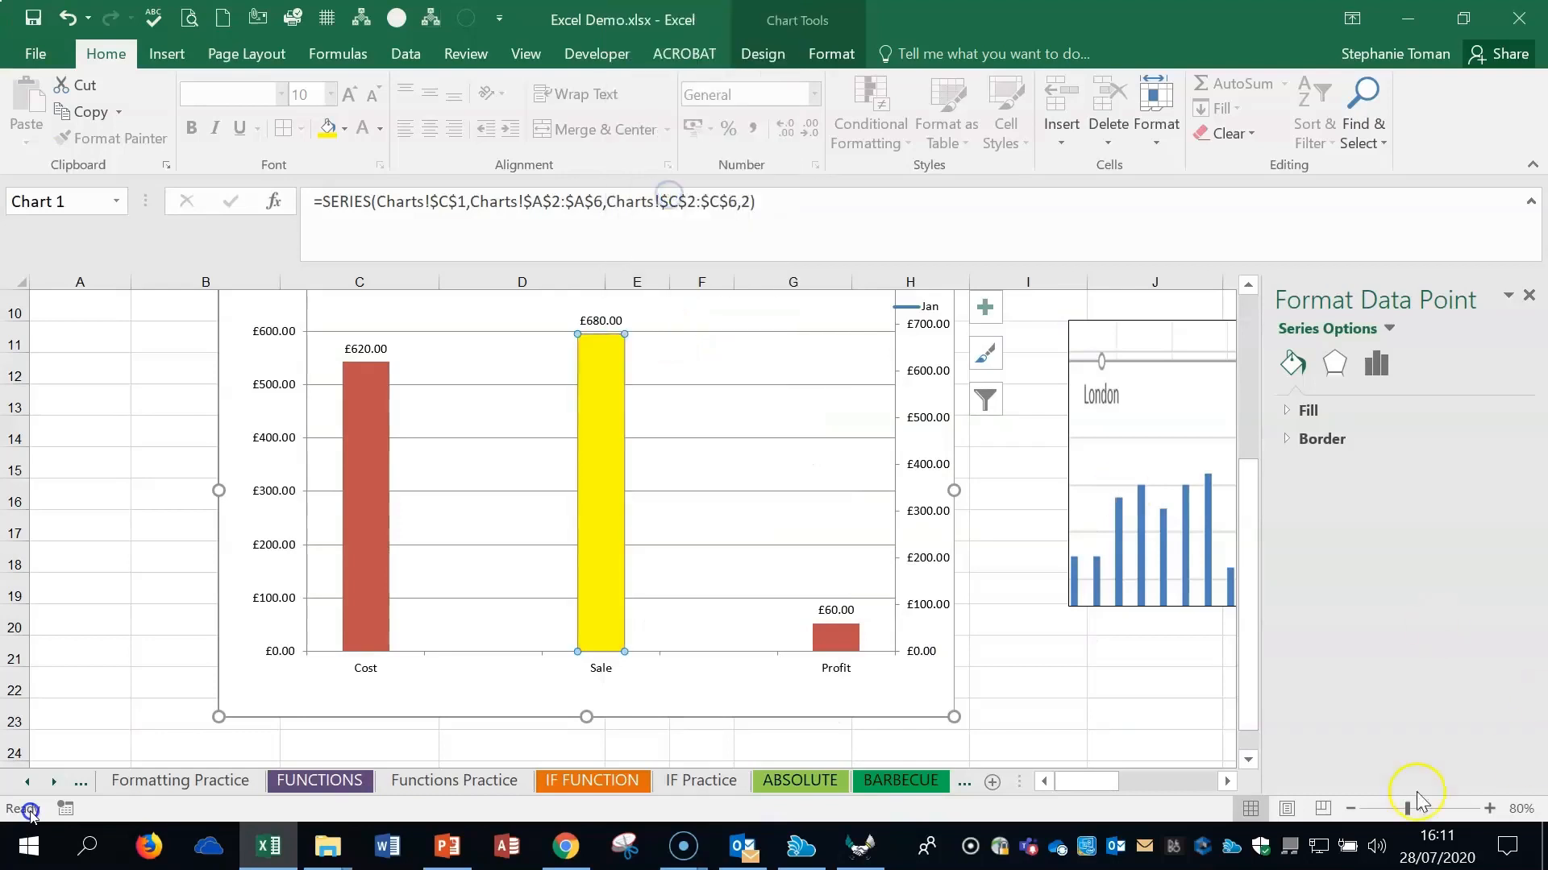
pyautogui.click(1080, 710)
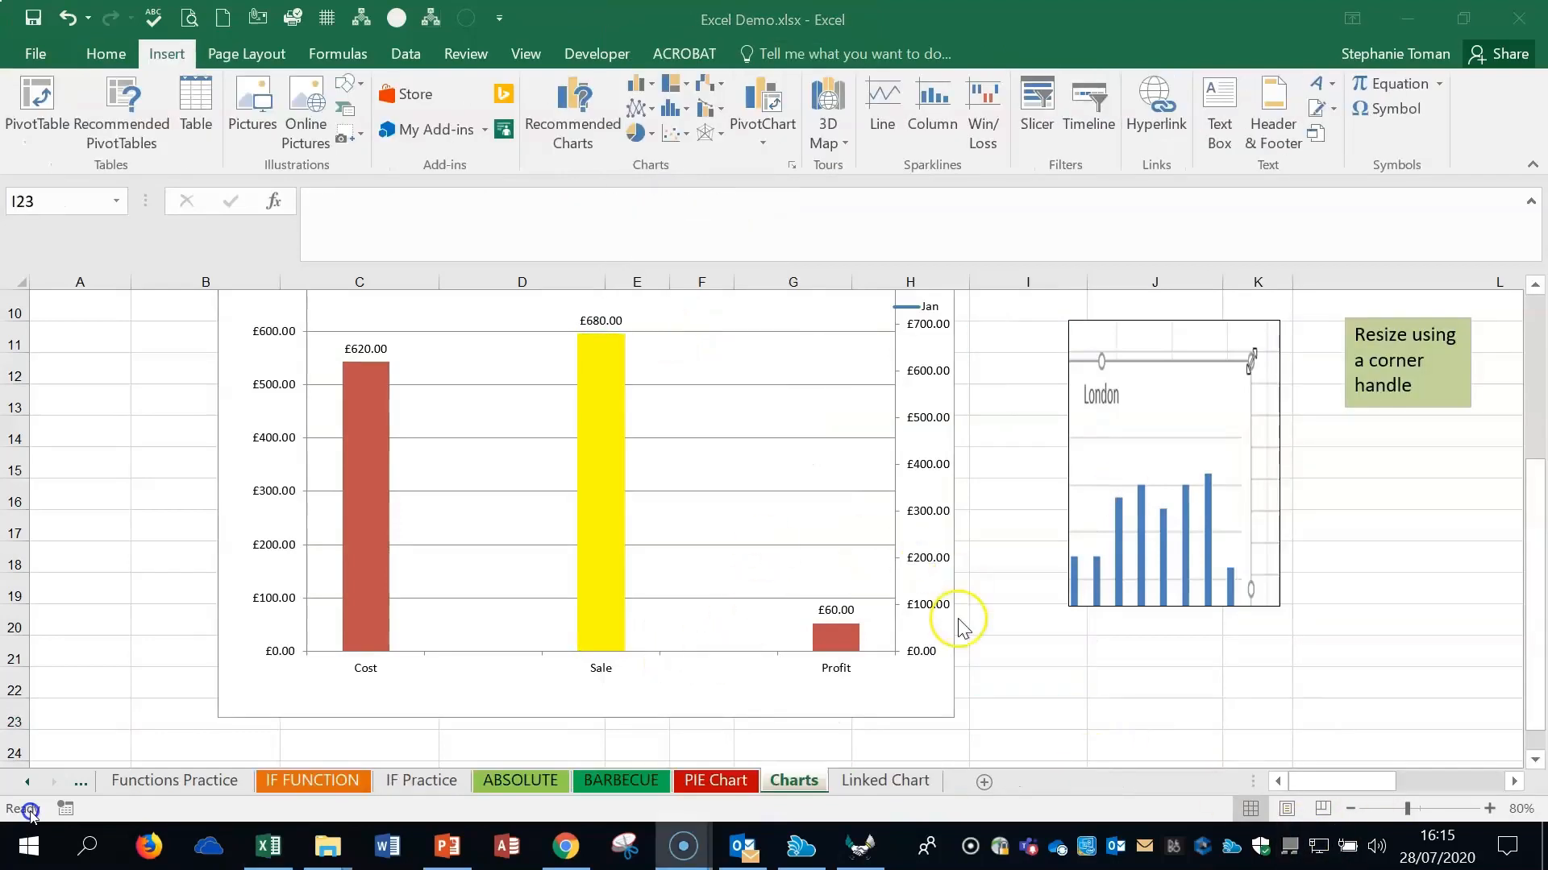
# - Delete the column chart from the Charts worksheet
pyautogui.click(1011, 711)
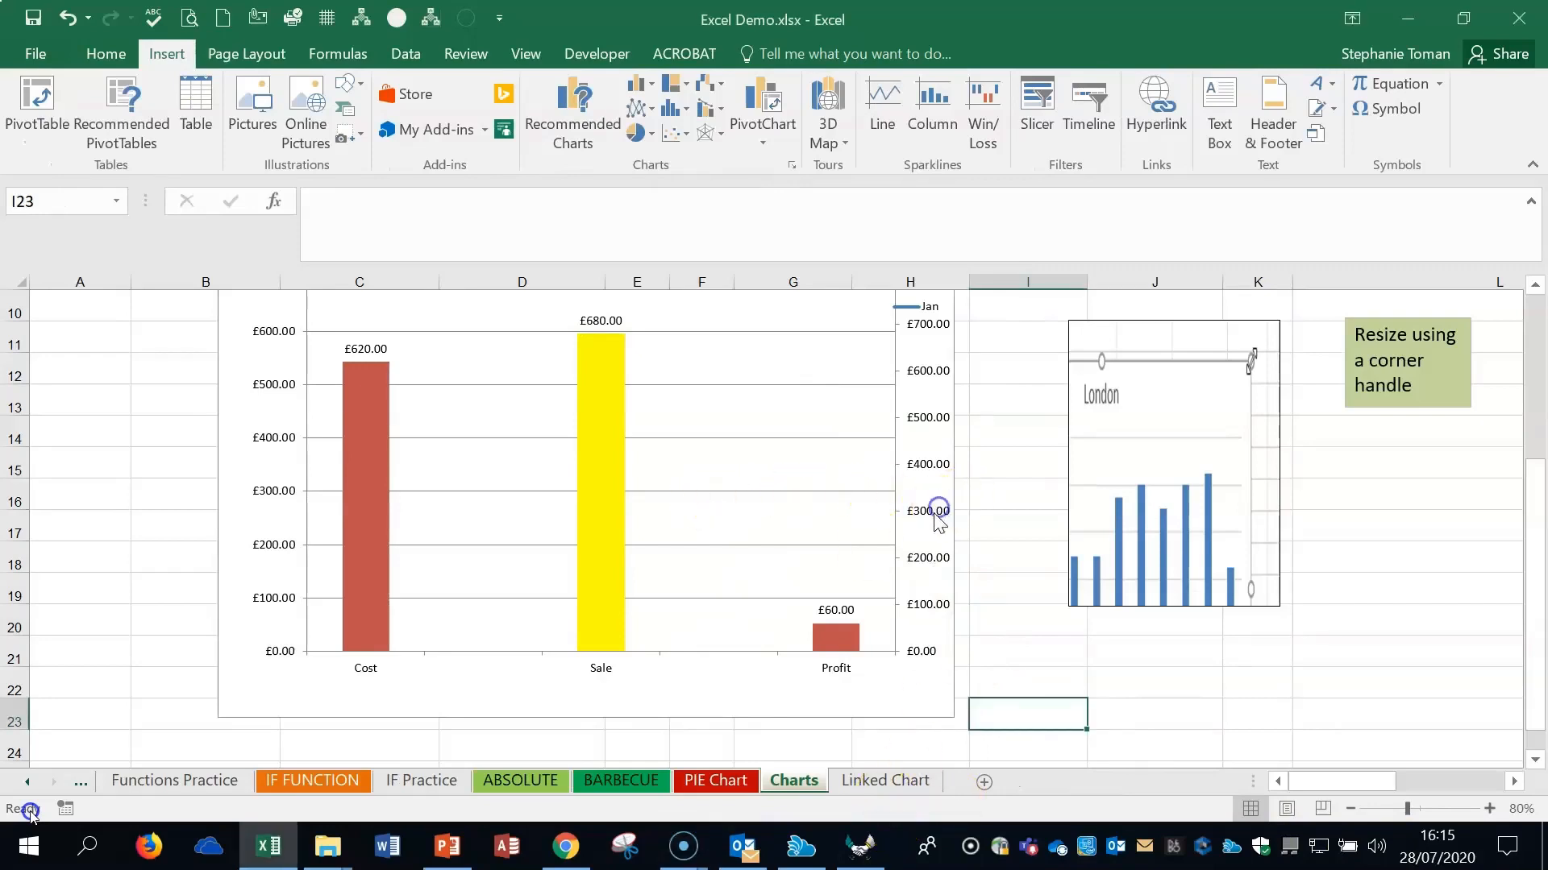
pyautogui.click(907, 473)
pyautogui.press('Delete')
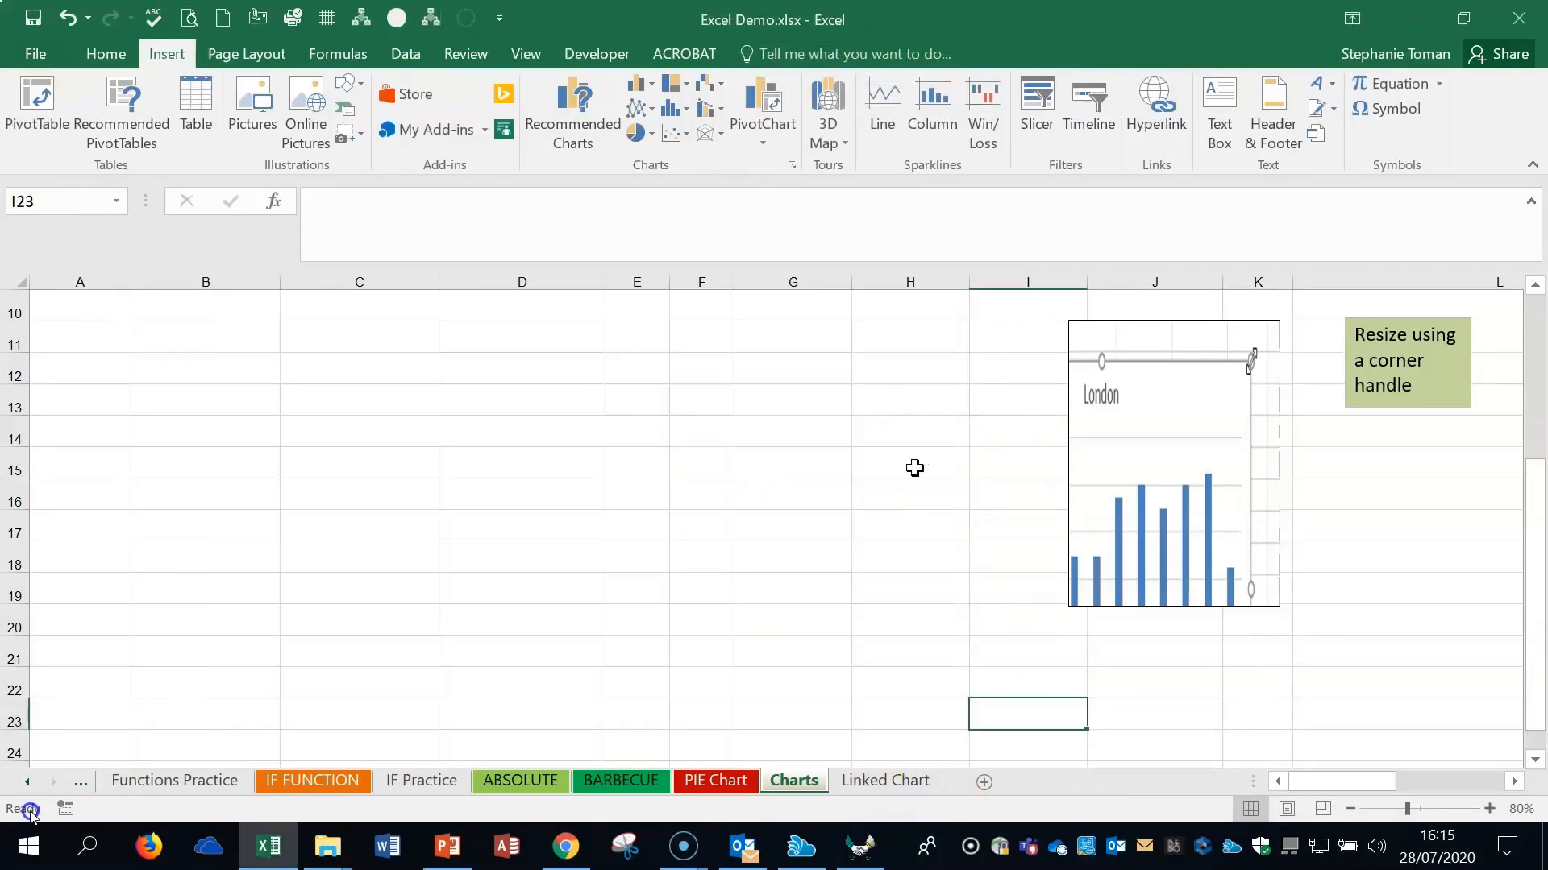
# - Insert a 2-D clustered column chart with only empty cell G7 selected, reposition it and delete that blank chart
pyautogui.scroll(3, 842, 496)
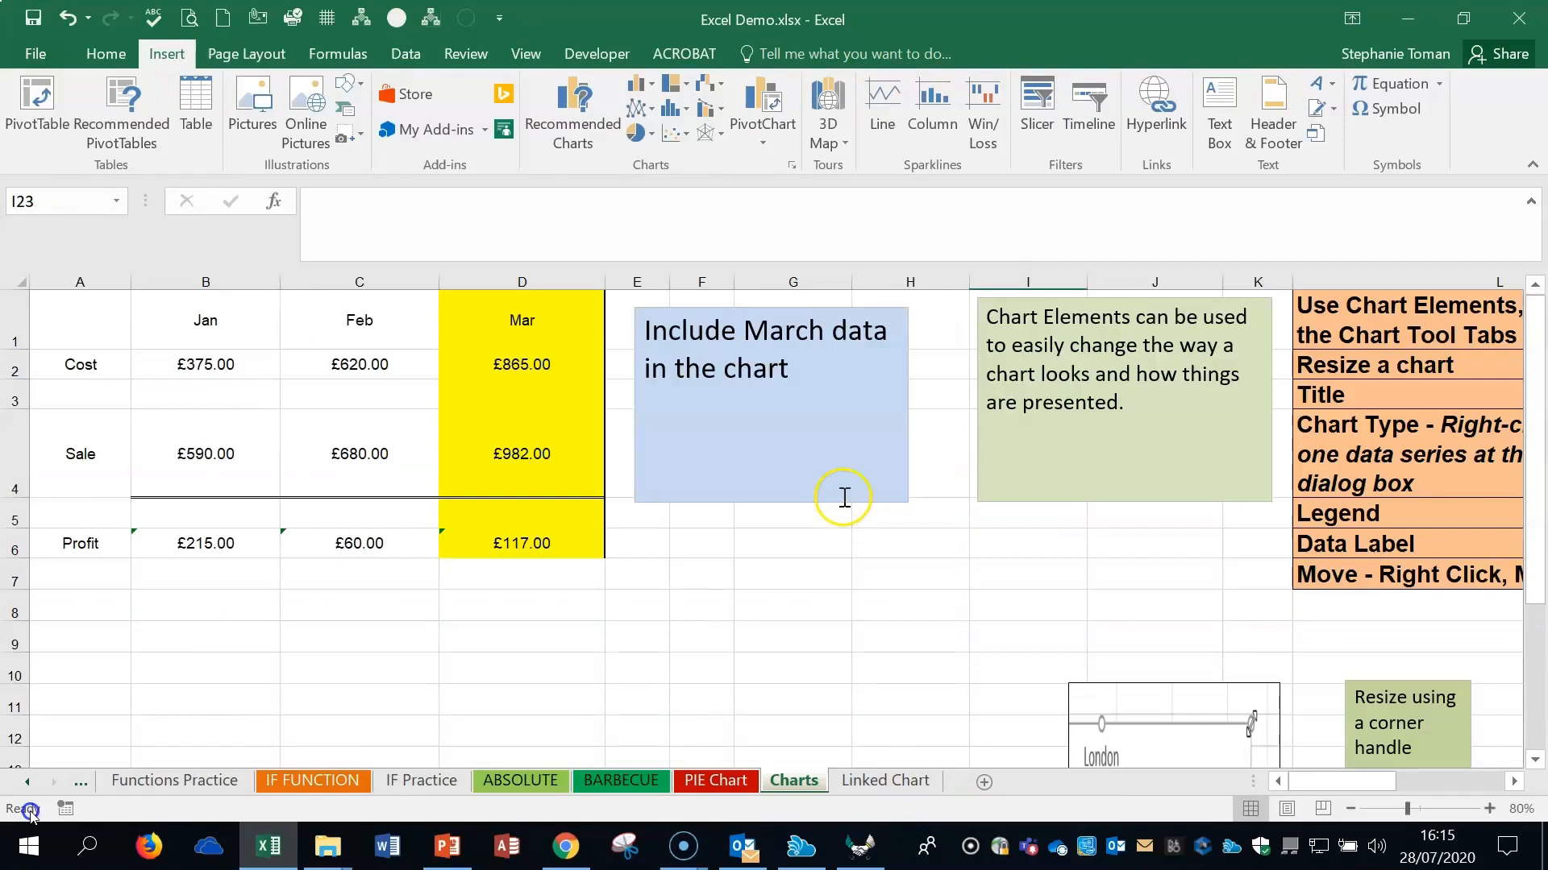
pyautogui.click(780, 577)
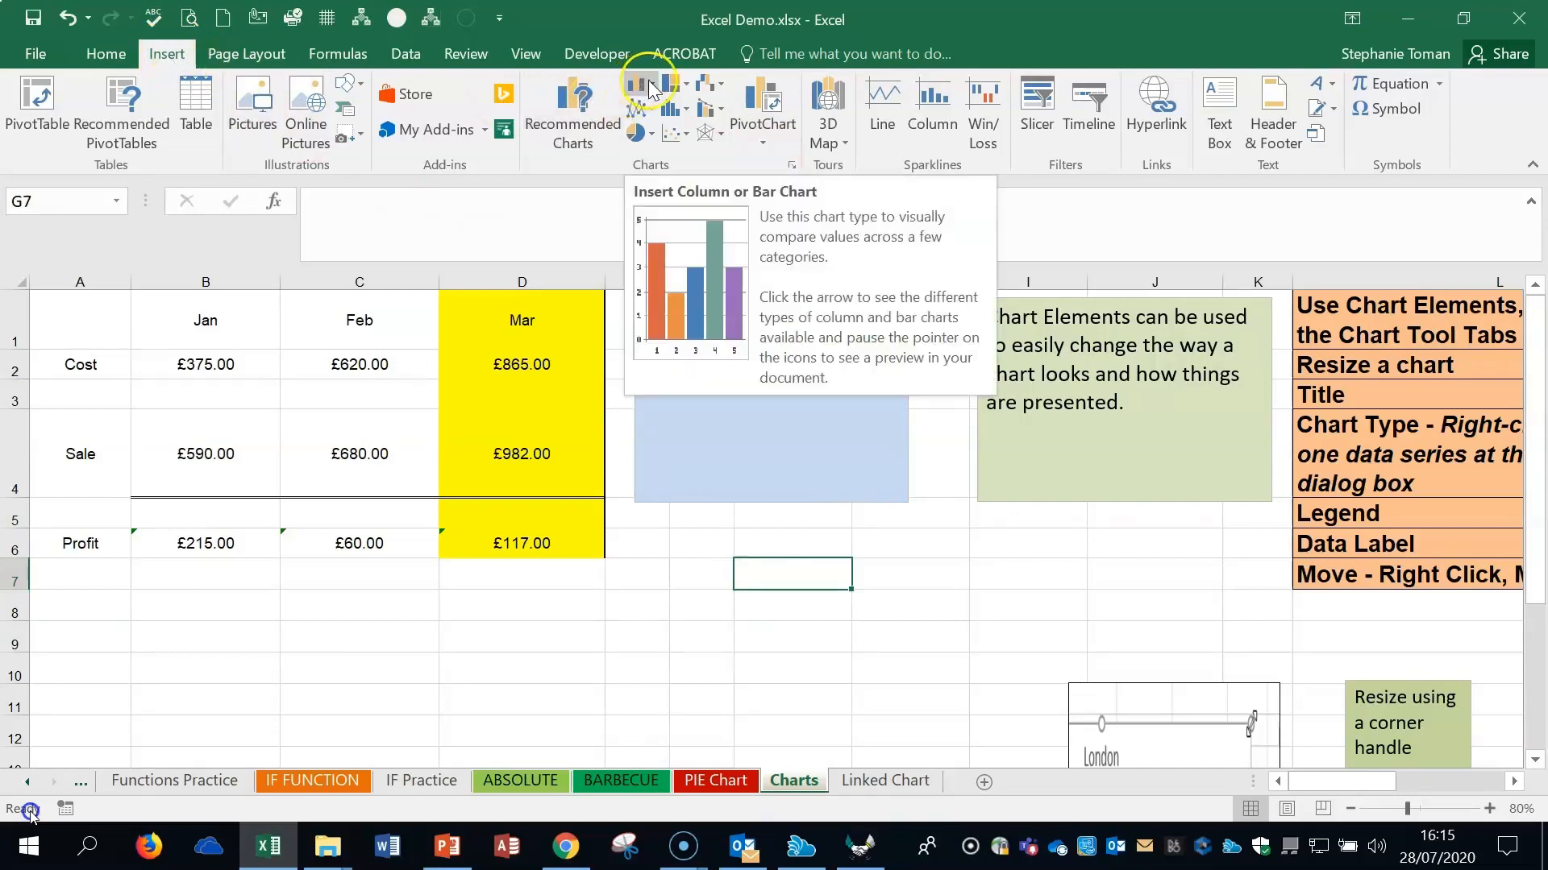
pyautogui.click(643, 87)
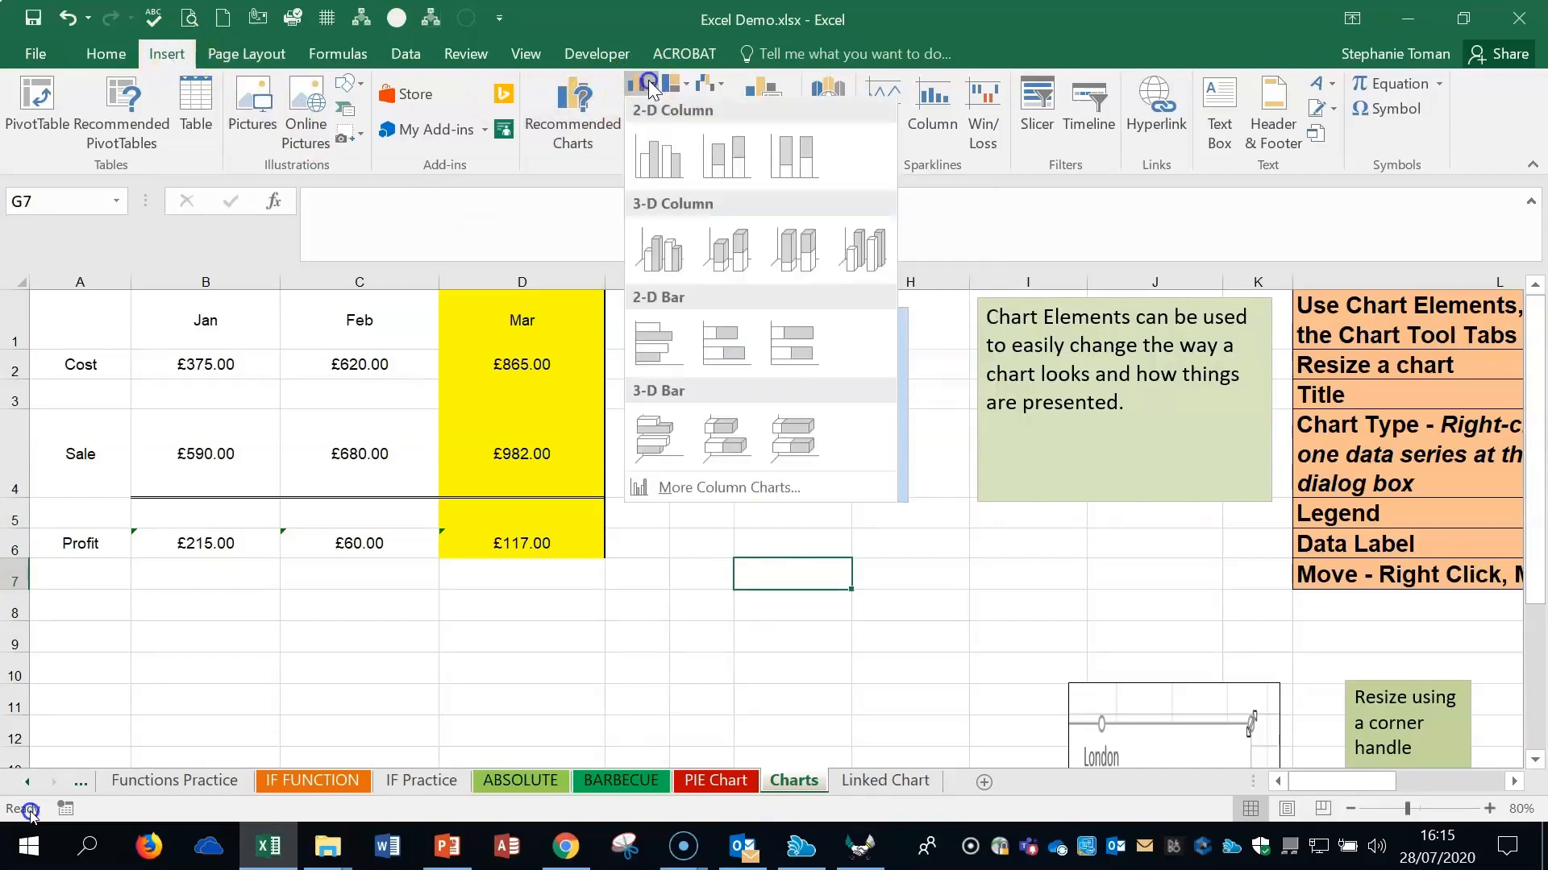
pyautogui.click(668, 164)
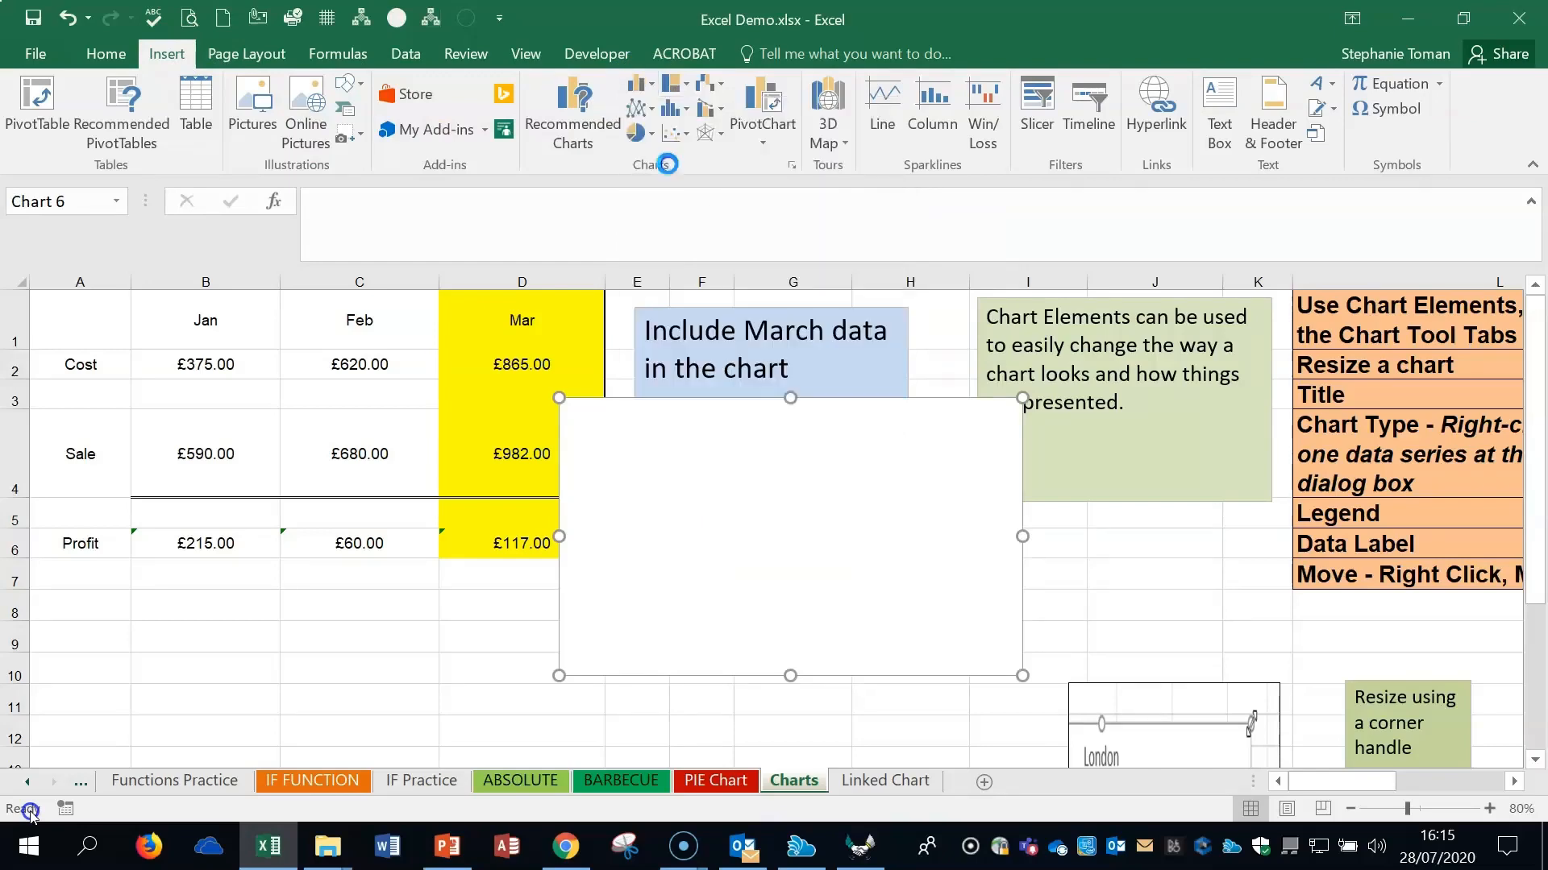
pyautogui.moveTo(753, 407); pyautogui.dragTo(677, 473)
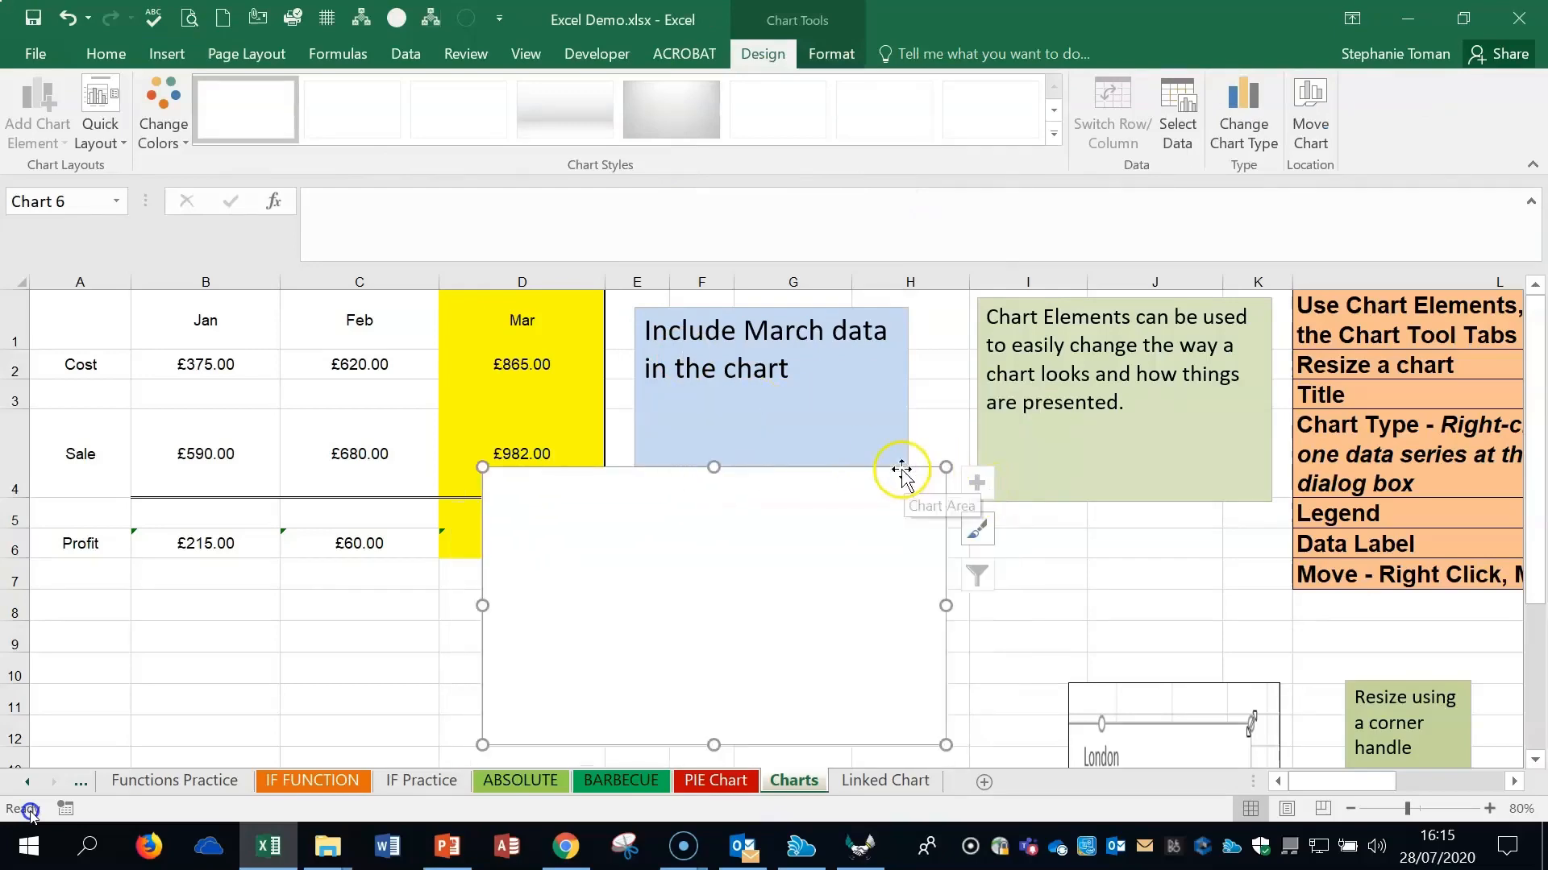
pyautogui.press('Delete')
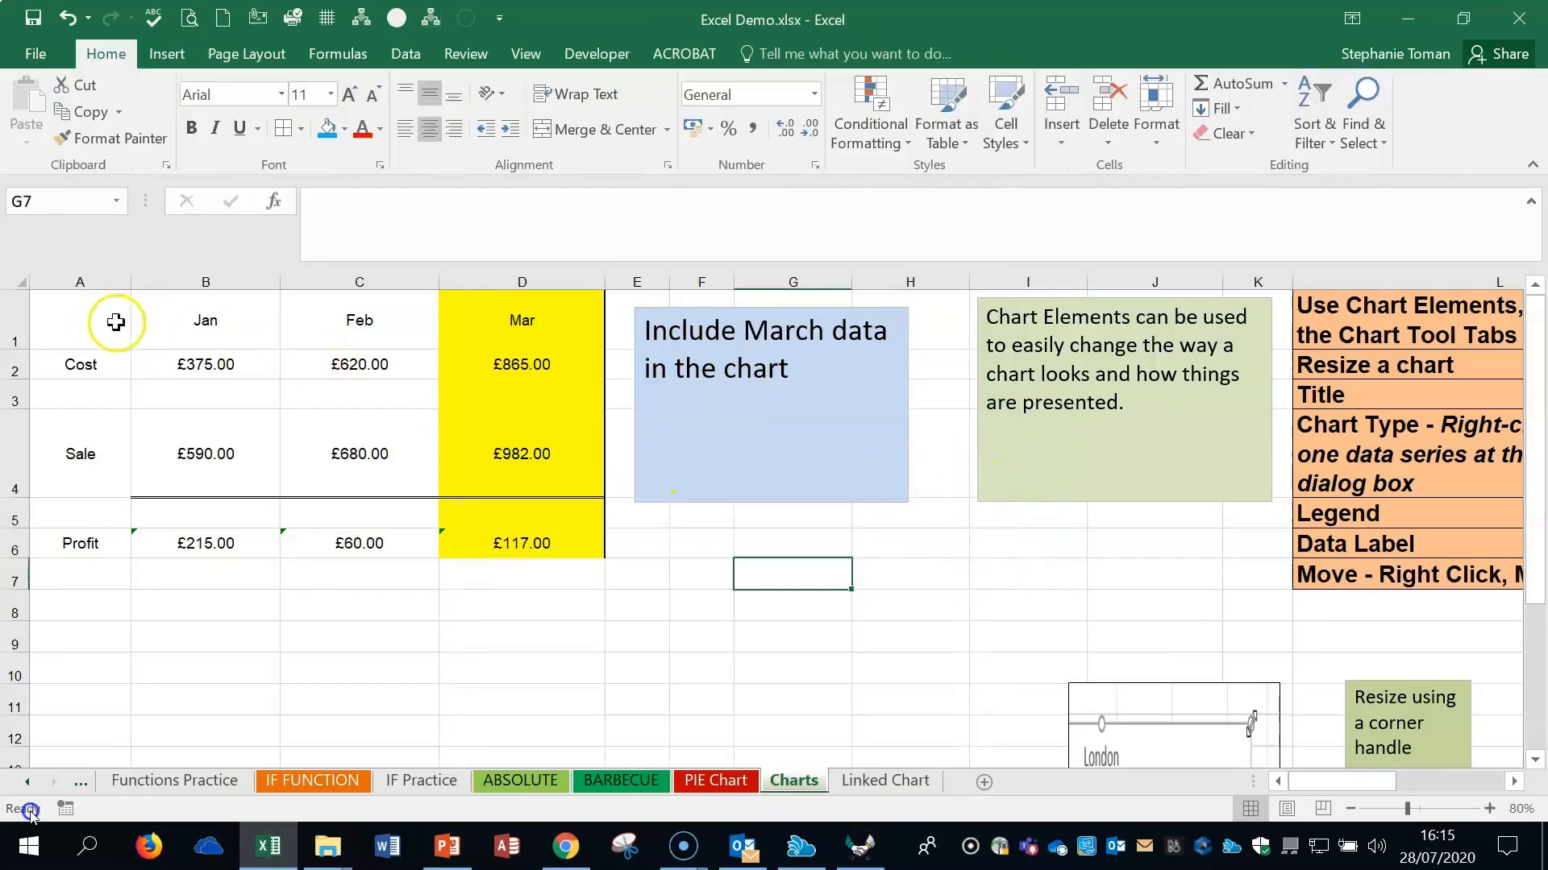
# - Insert a 2-D clustered column chart from cells A1:C4 and move it slightly towards the data table
pyautogui.moveTo(162, 320); pyautogui.dragTo(382, 421)
pyautogui.moveTo(76, 338); pyautogui.dragTo(356, 477)
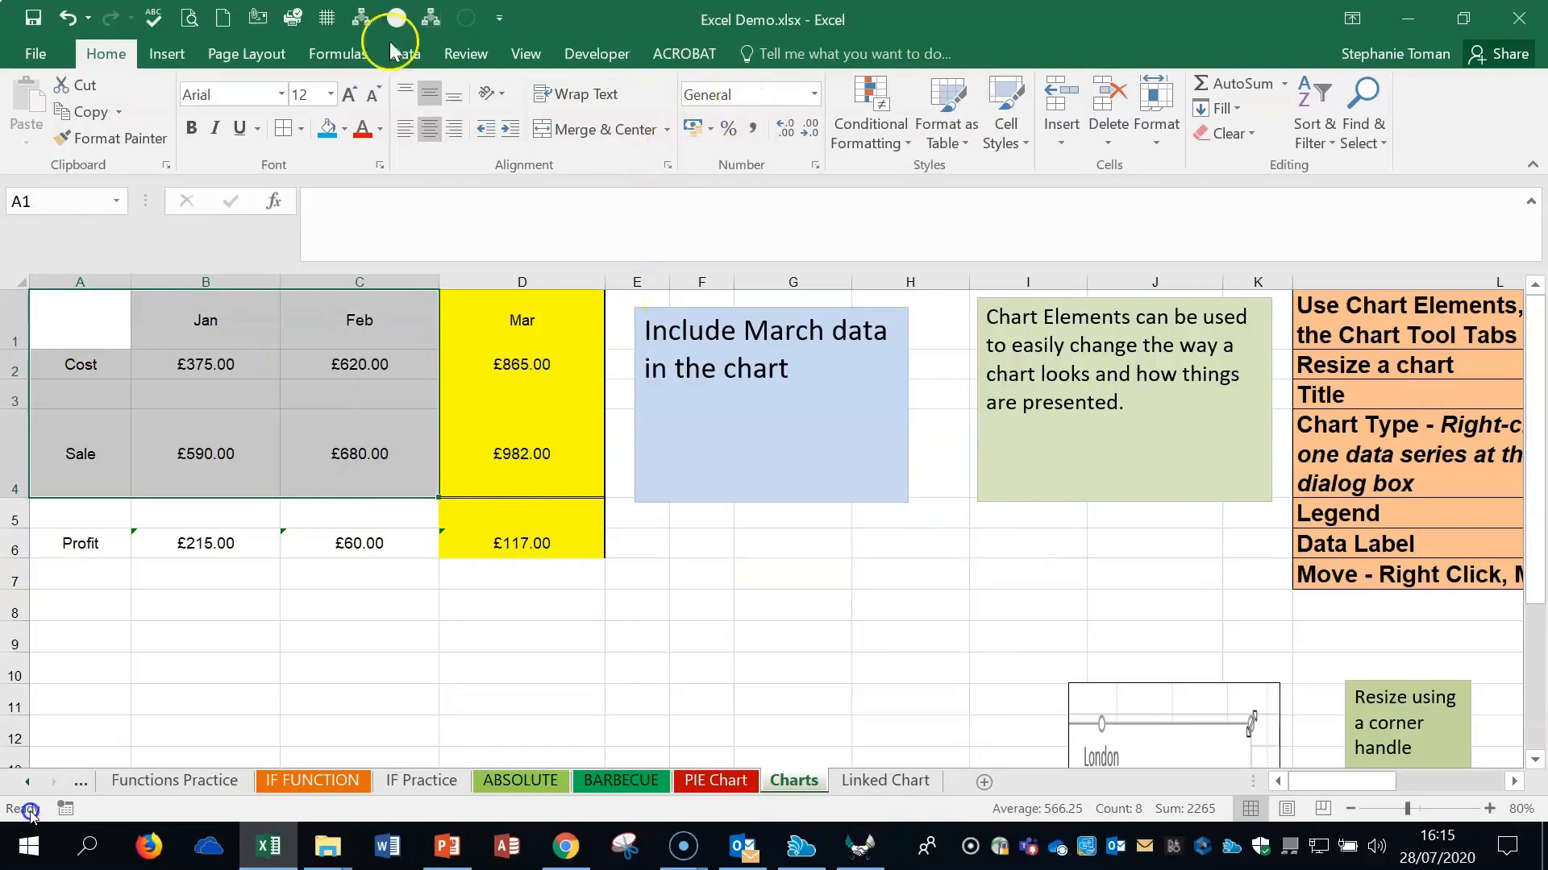
pyautogui.click(167, 53)
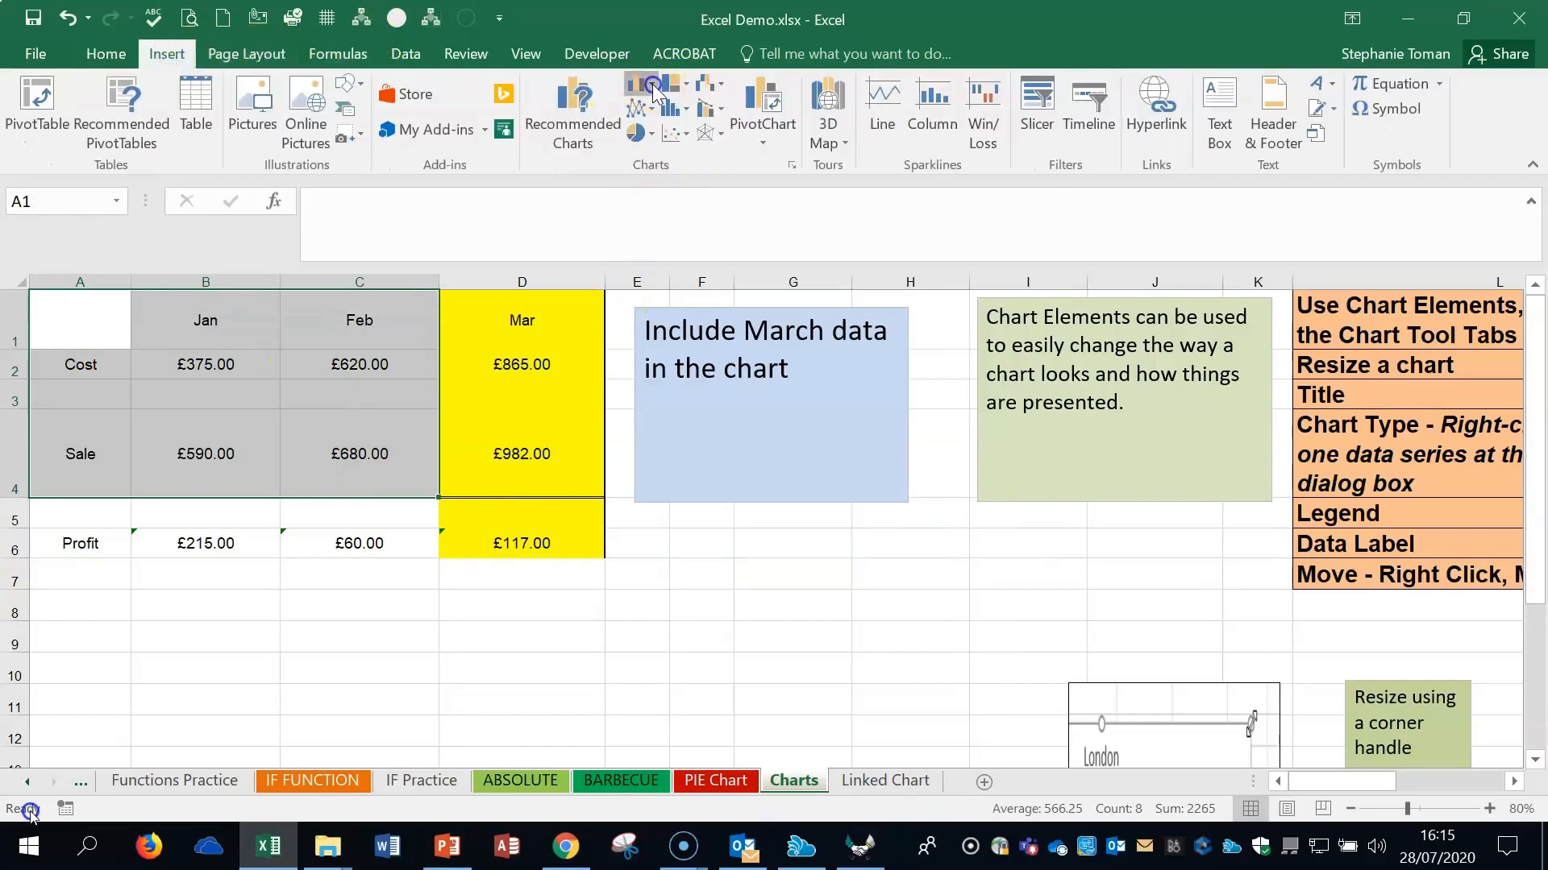
pyautogui.click(651, 85)
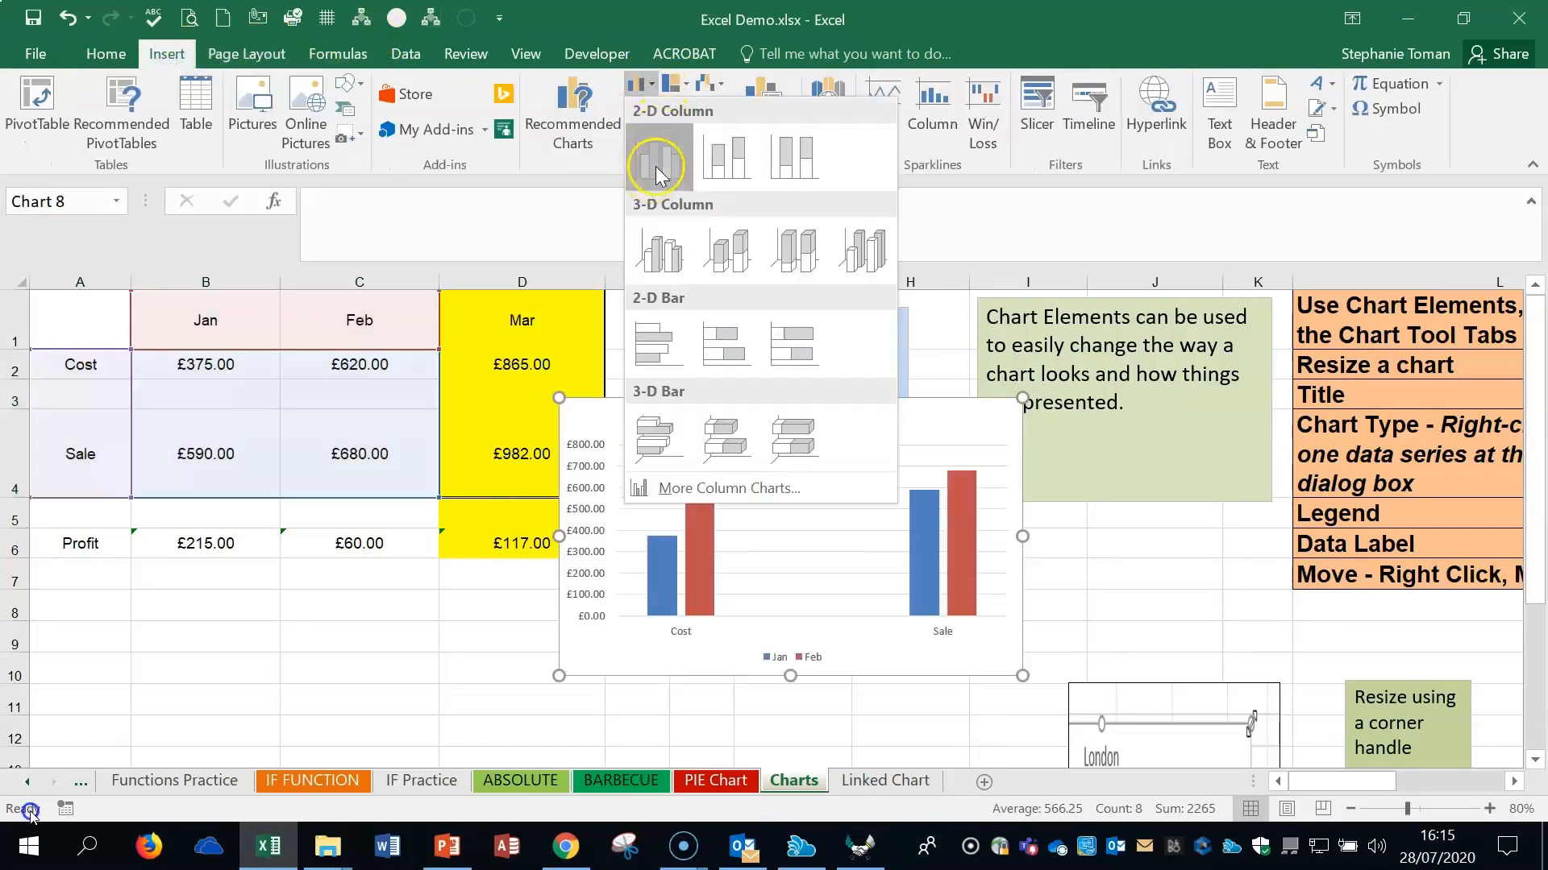
pyautogui.click(657, 174)
pyautogui.moveTo(909, 414); pyautogui.dragTo(823, 427)
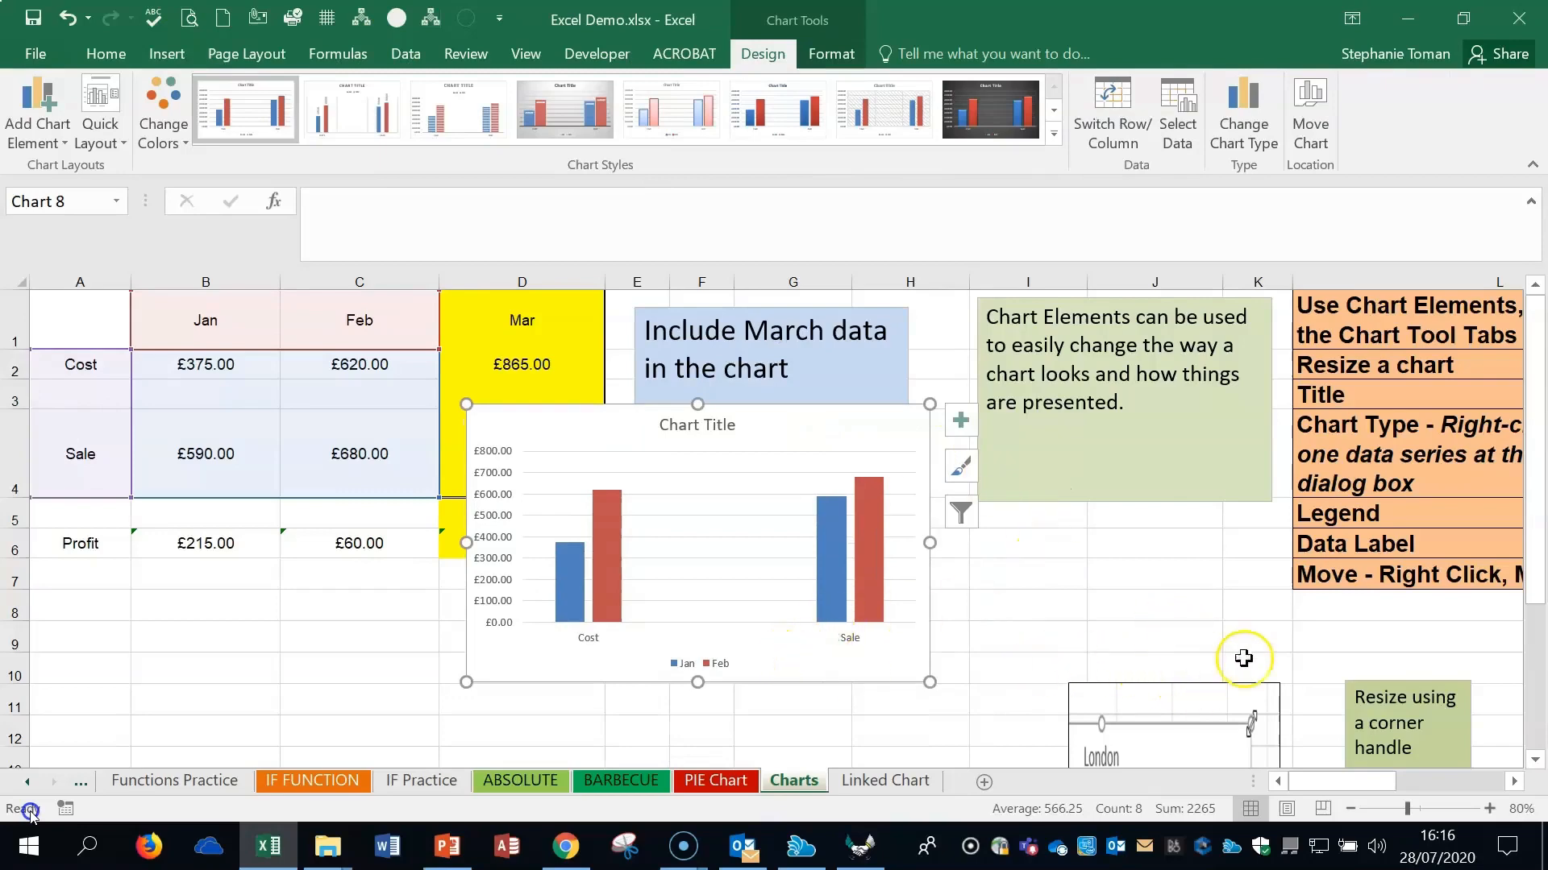
# - Show the new chart's list of elements and set the vertical axis maximum bound to 600
pyautogui.moveTo(856, 606)
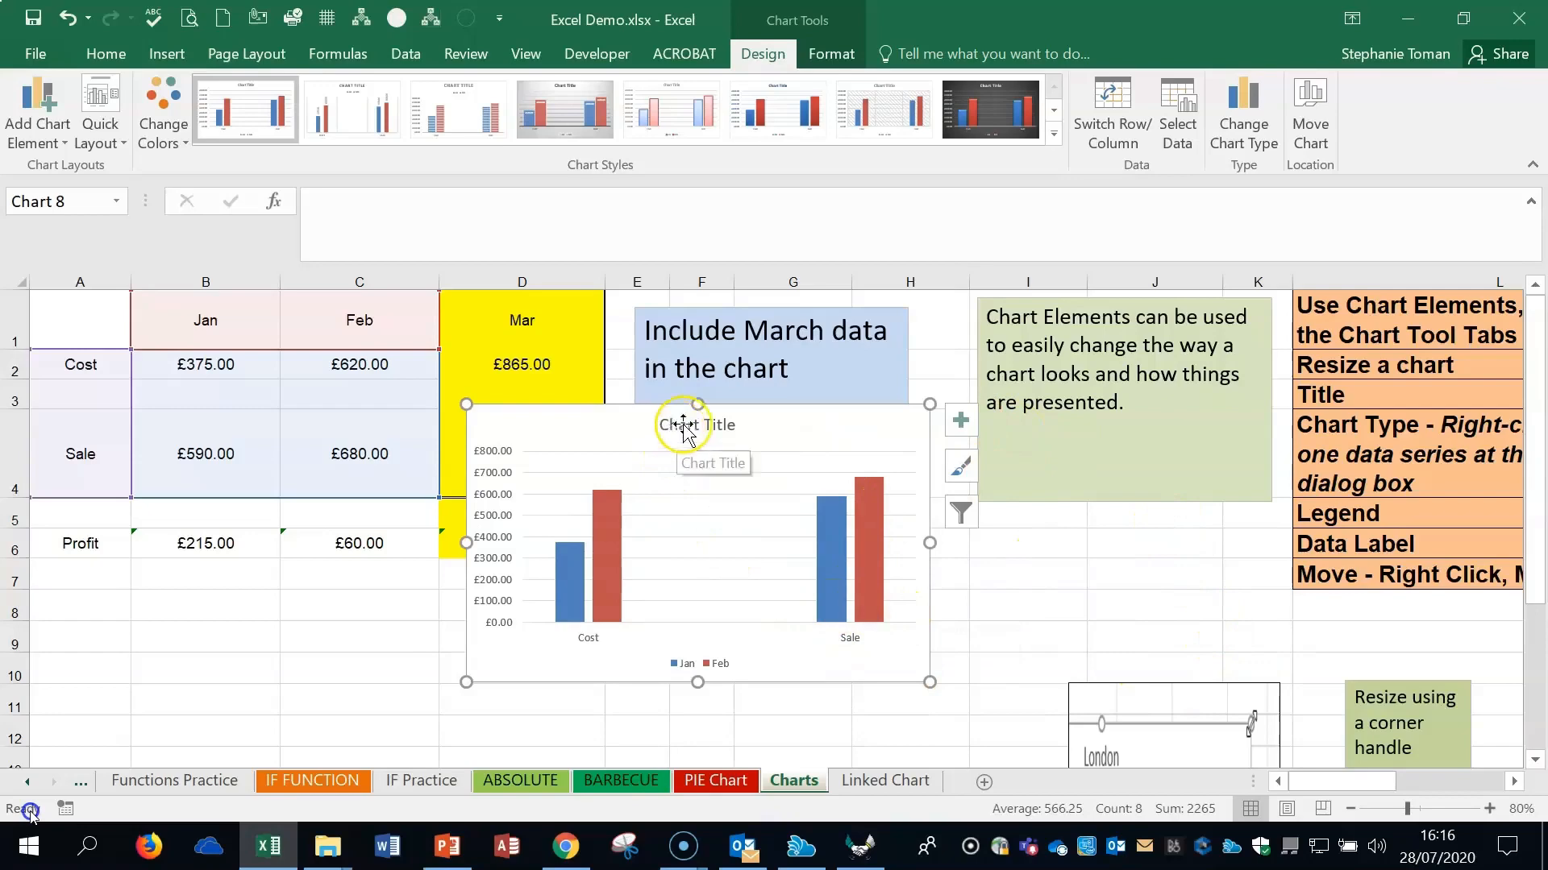
pyautogui.click(961, 420)
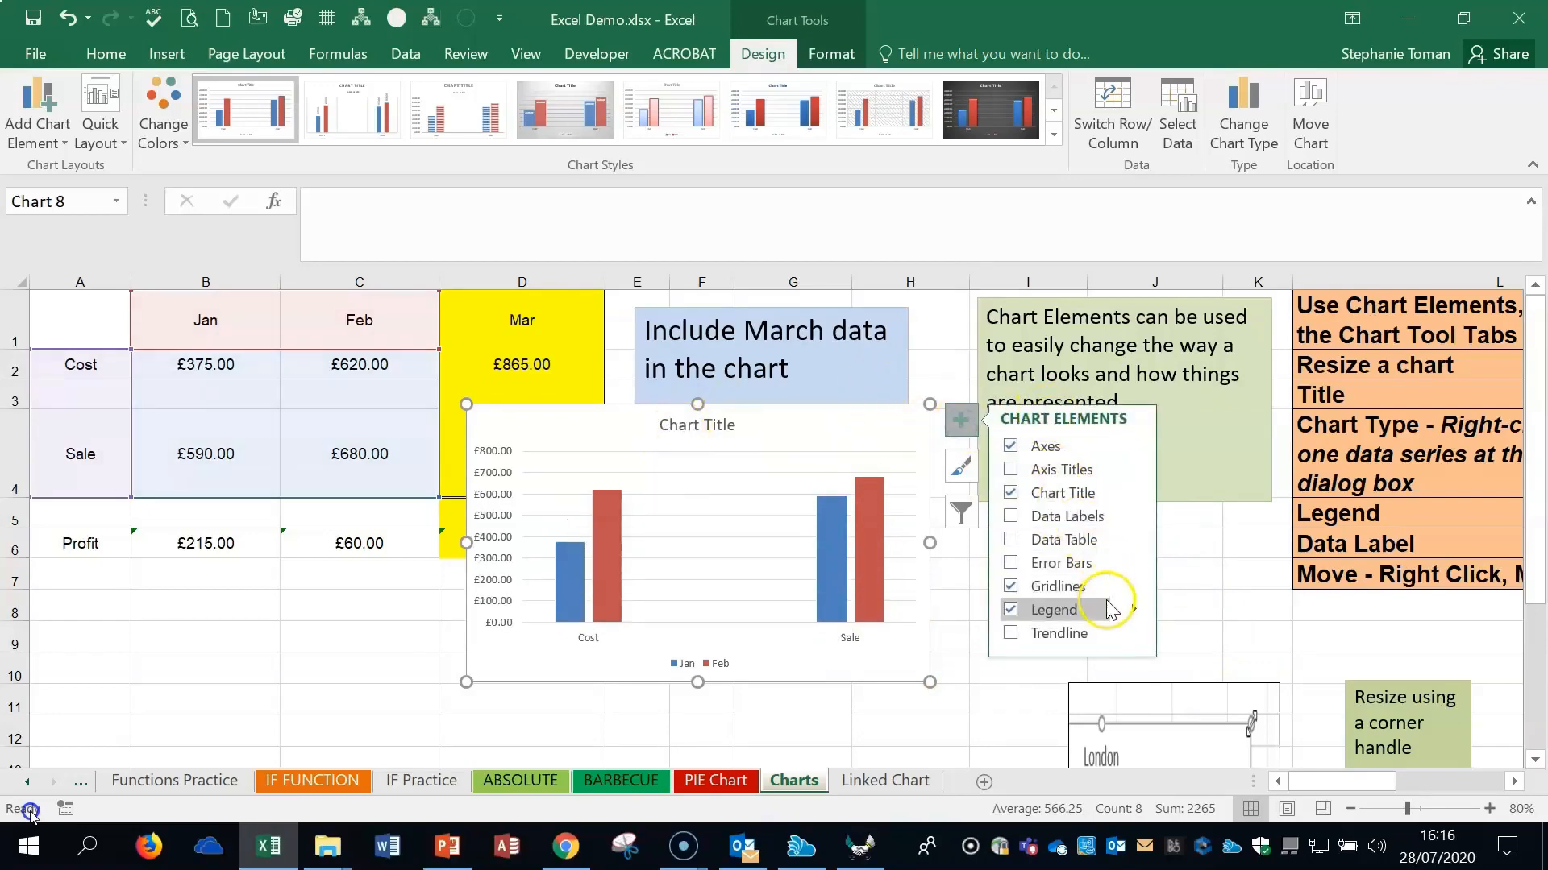
pyautogui.click(493, 548)
pyautogui.rightClick(493, 548)
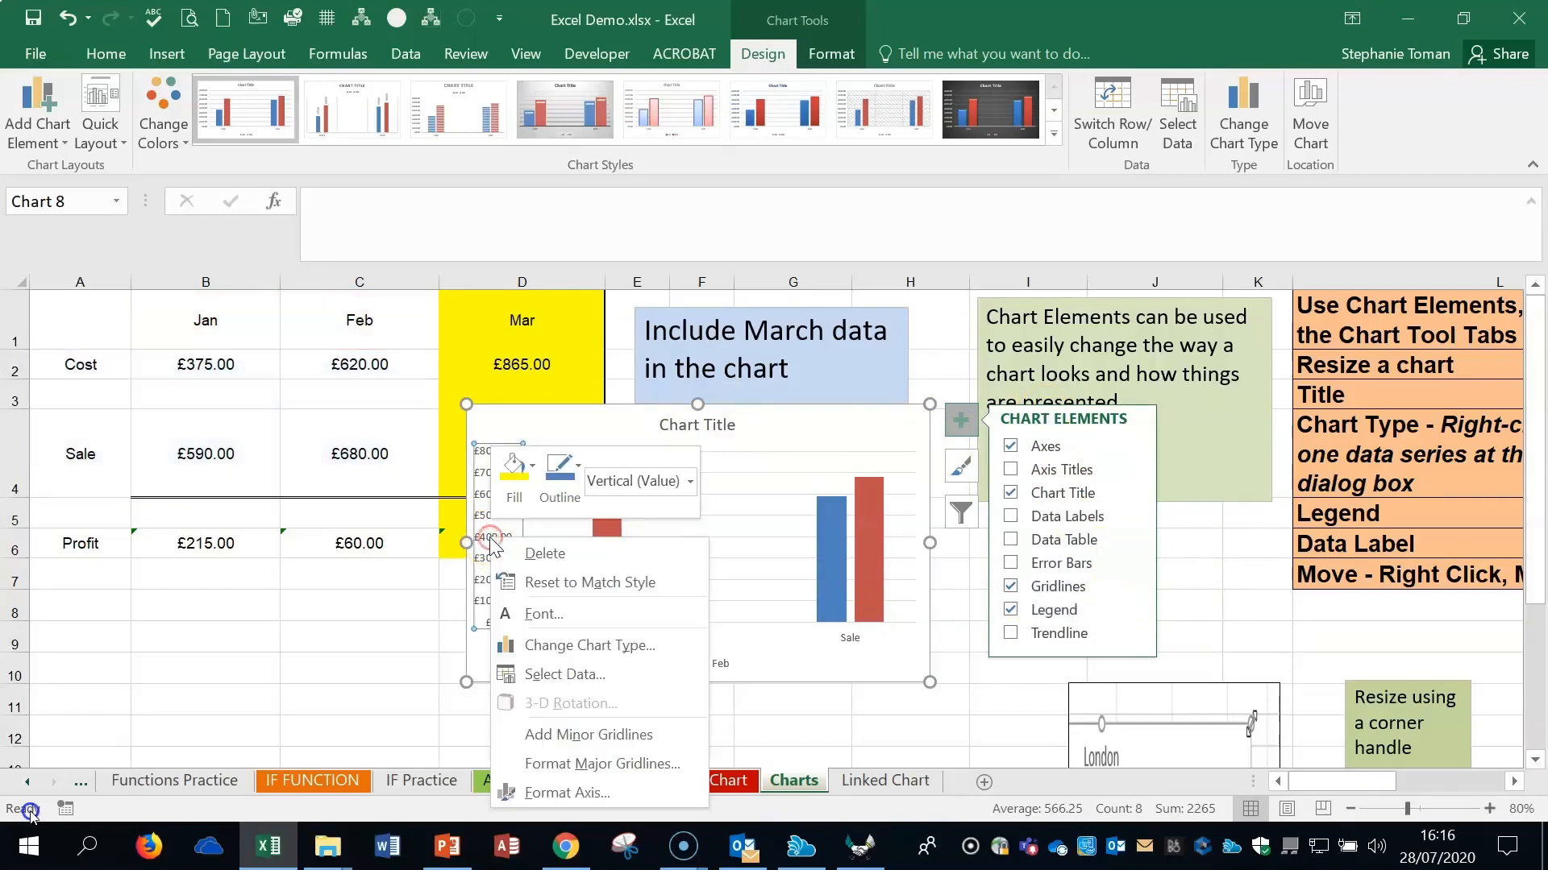
pyautogui.click(596, 791)
pyautogui.click(1400, 488)
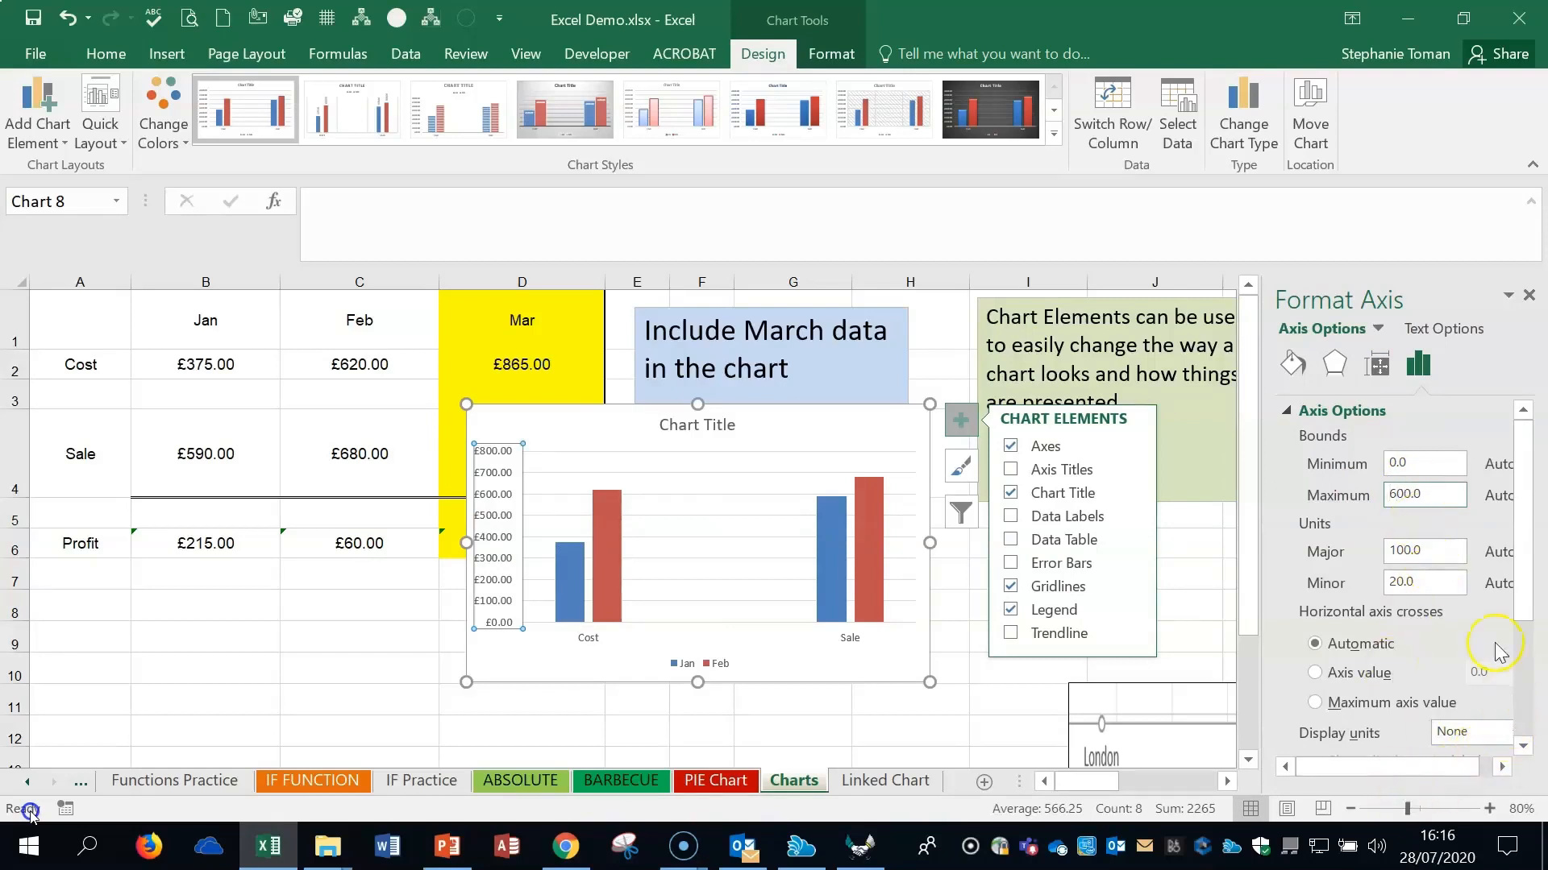
pyautogui.click(1442, 581)
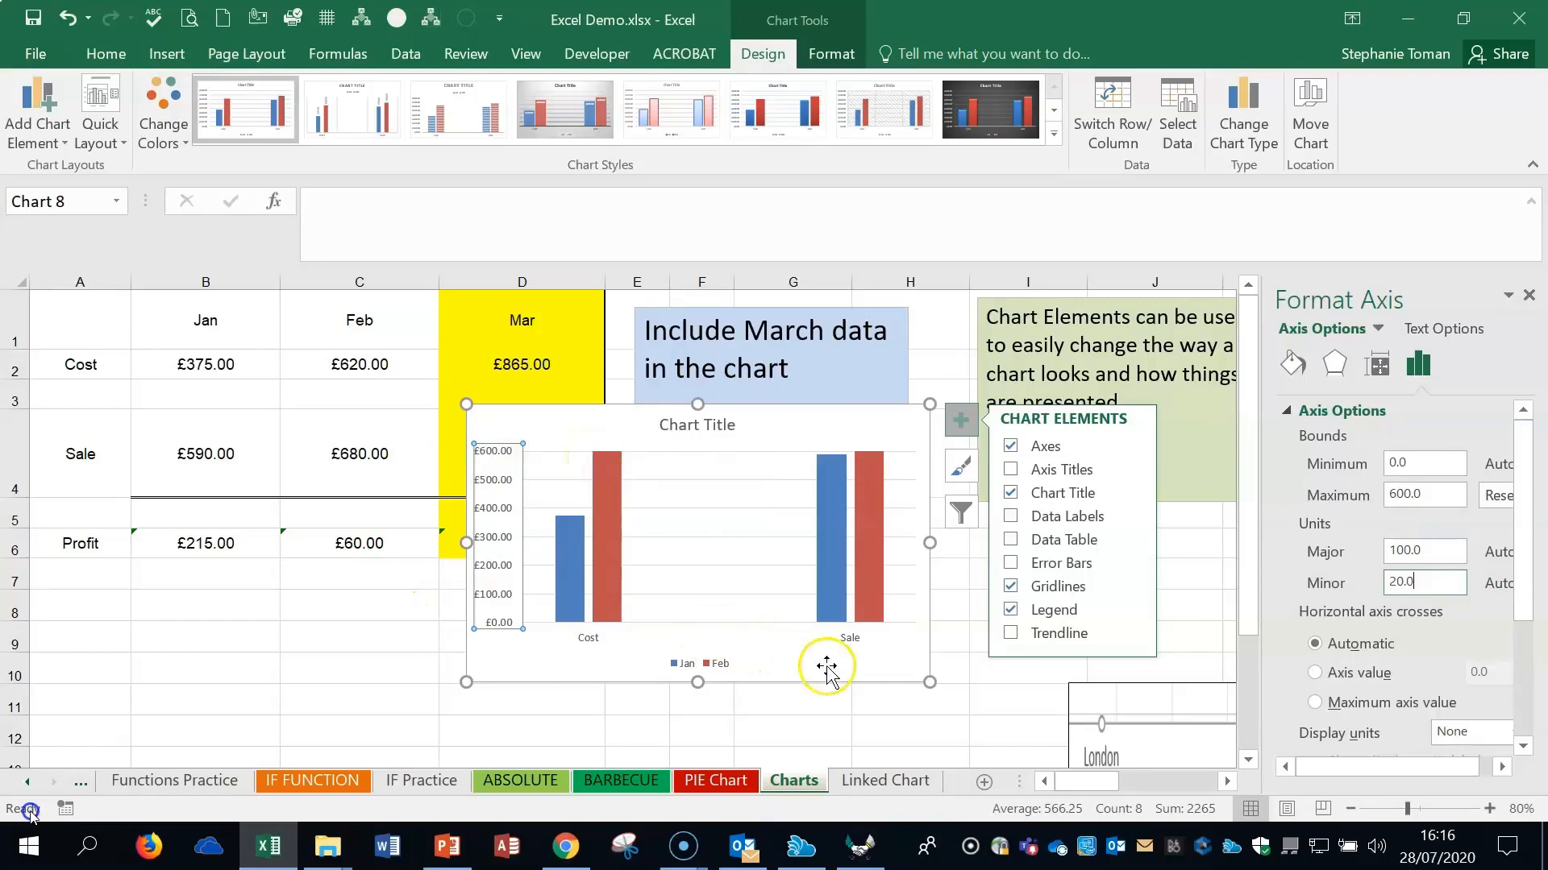
# - Move the chart down over the data table and exclude the blank category between Cost and Sale from its source data
pyautogui.moveTo(811, 457); pyautogui.dragTo(698, 503)
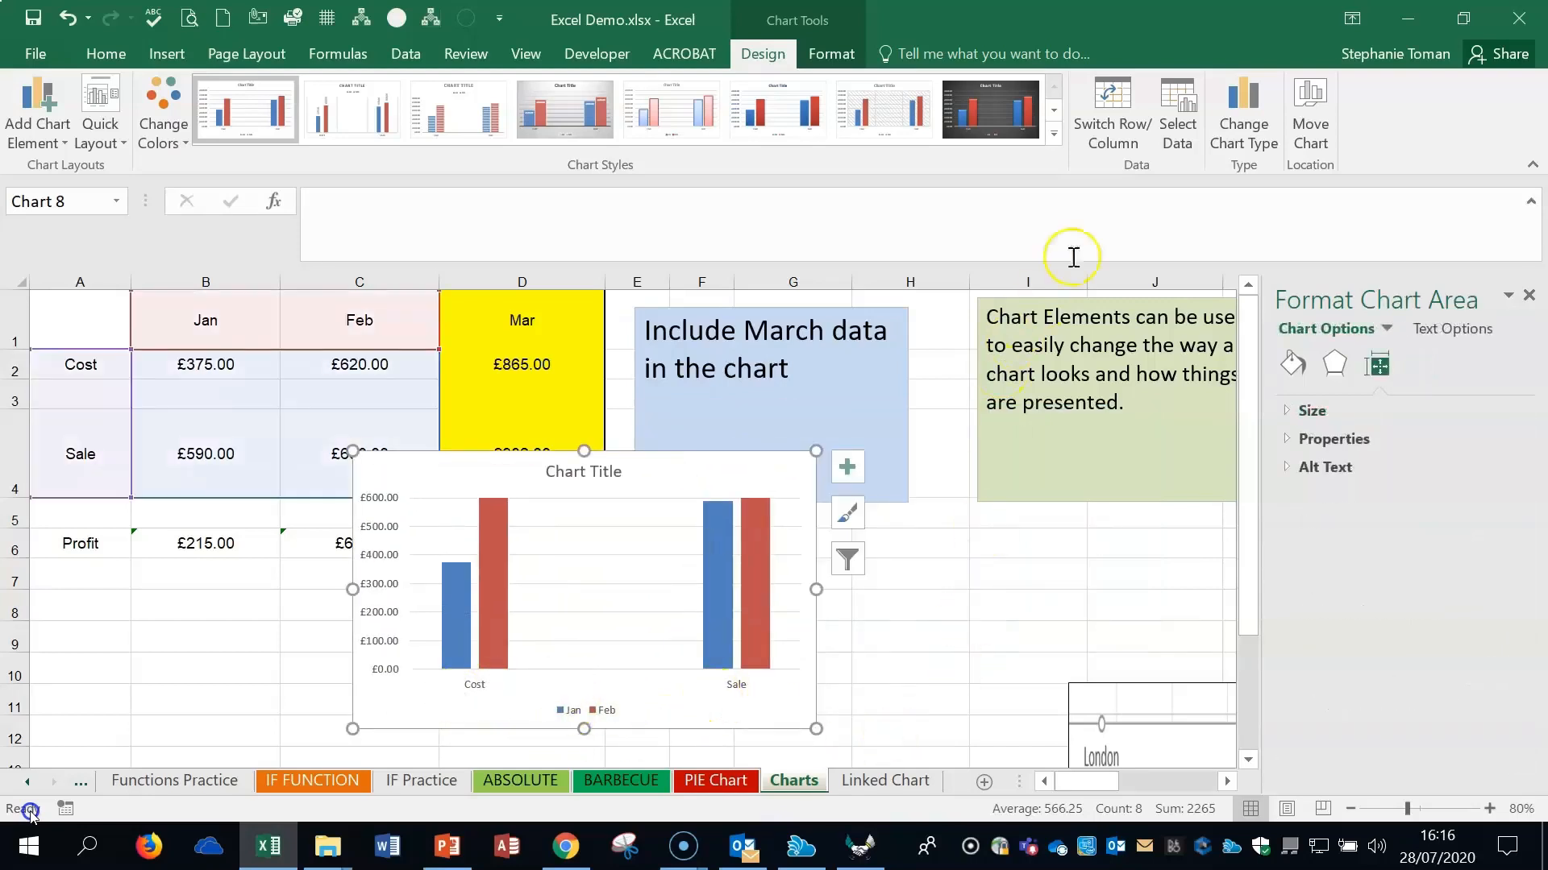
pyautogui.click(1174, 133)
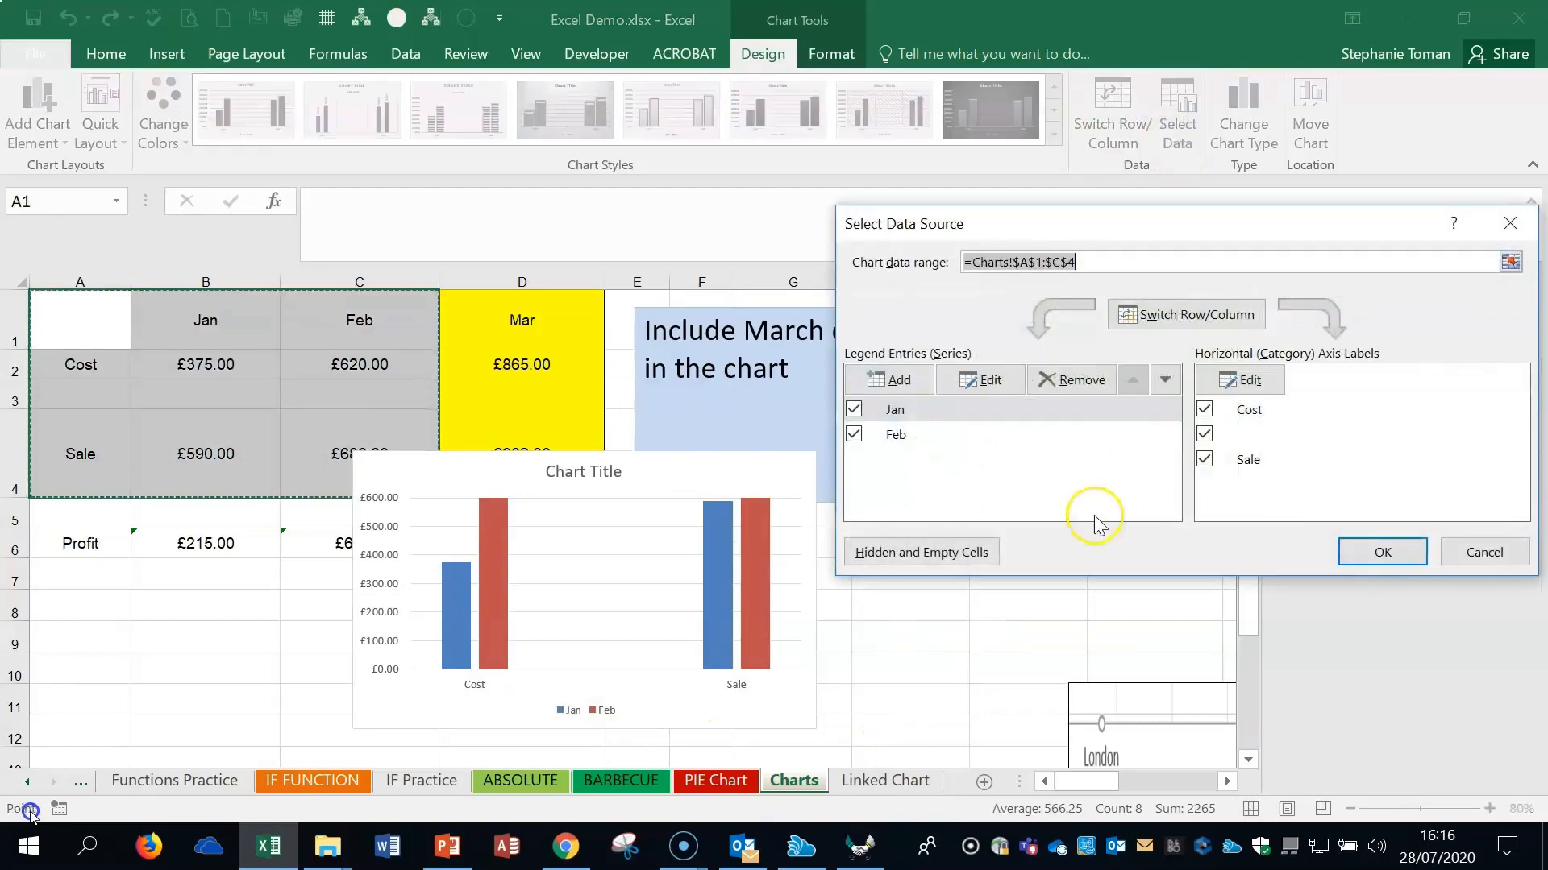
pyautogui.click(1204, 435)
pyautogui.click(1205, 435)
pyautogui.click(1383, 552)
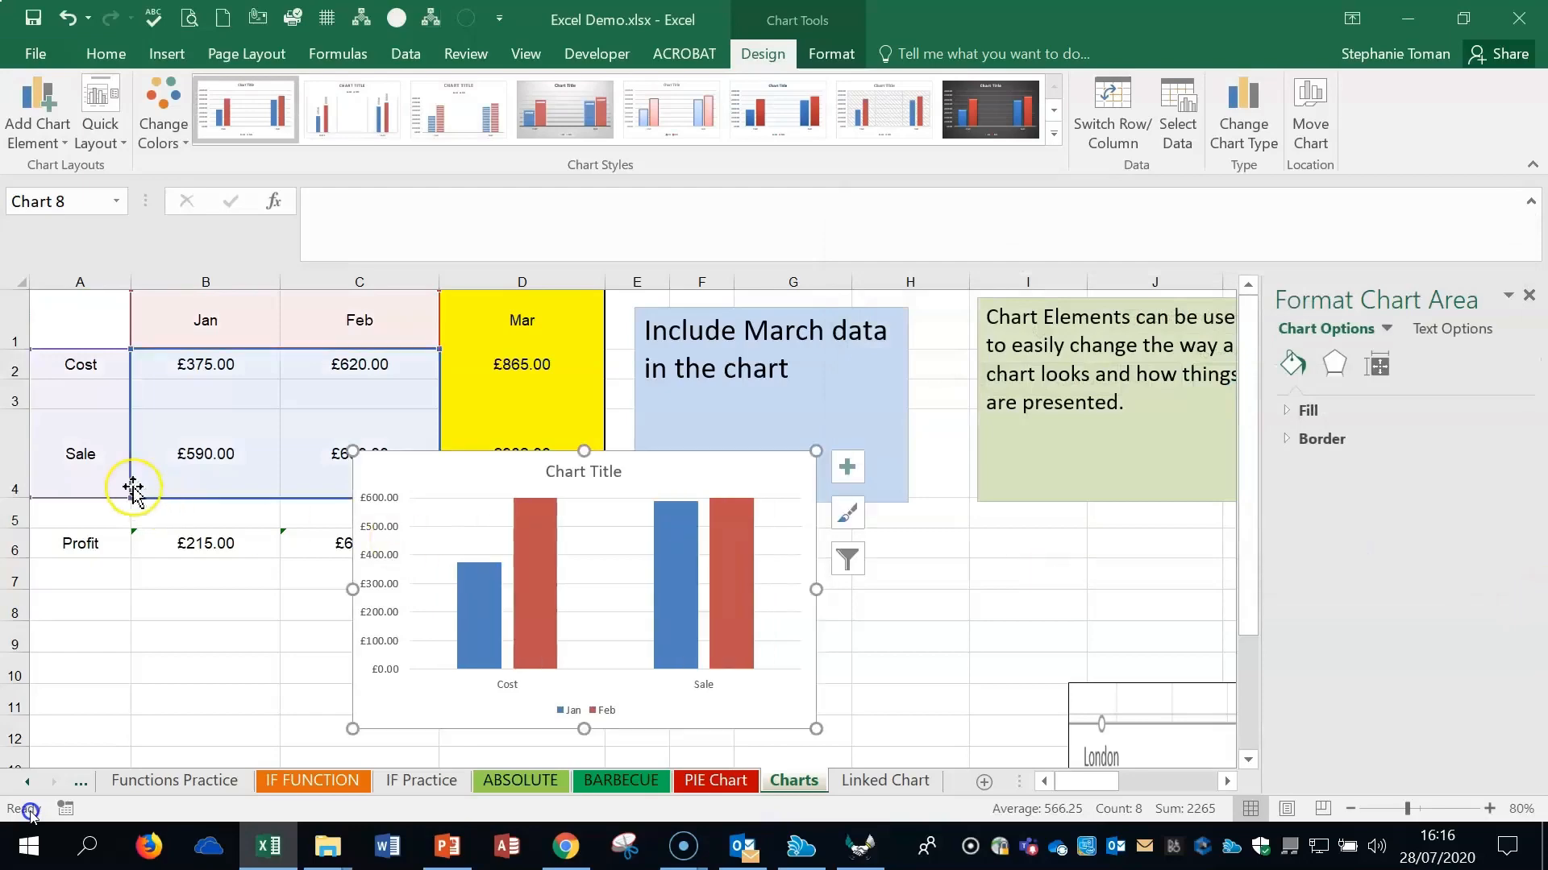
# - Add a data series to the chart with its name from cell A6 (Profit) and its values from B6:C6
pyautogui.click(1177, 133)
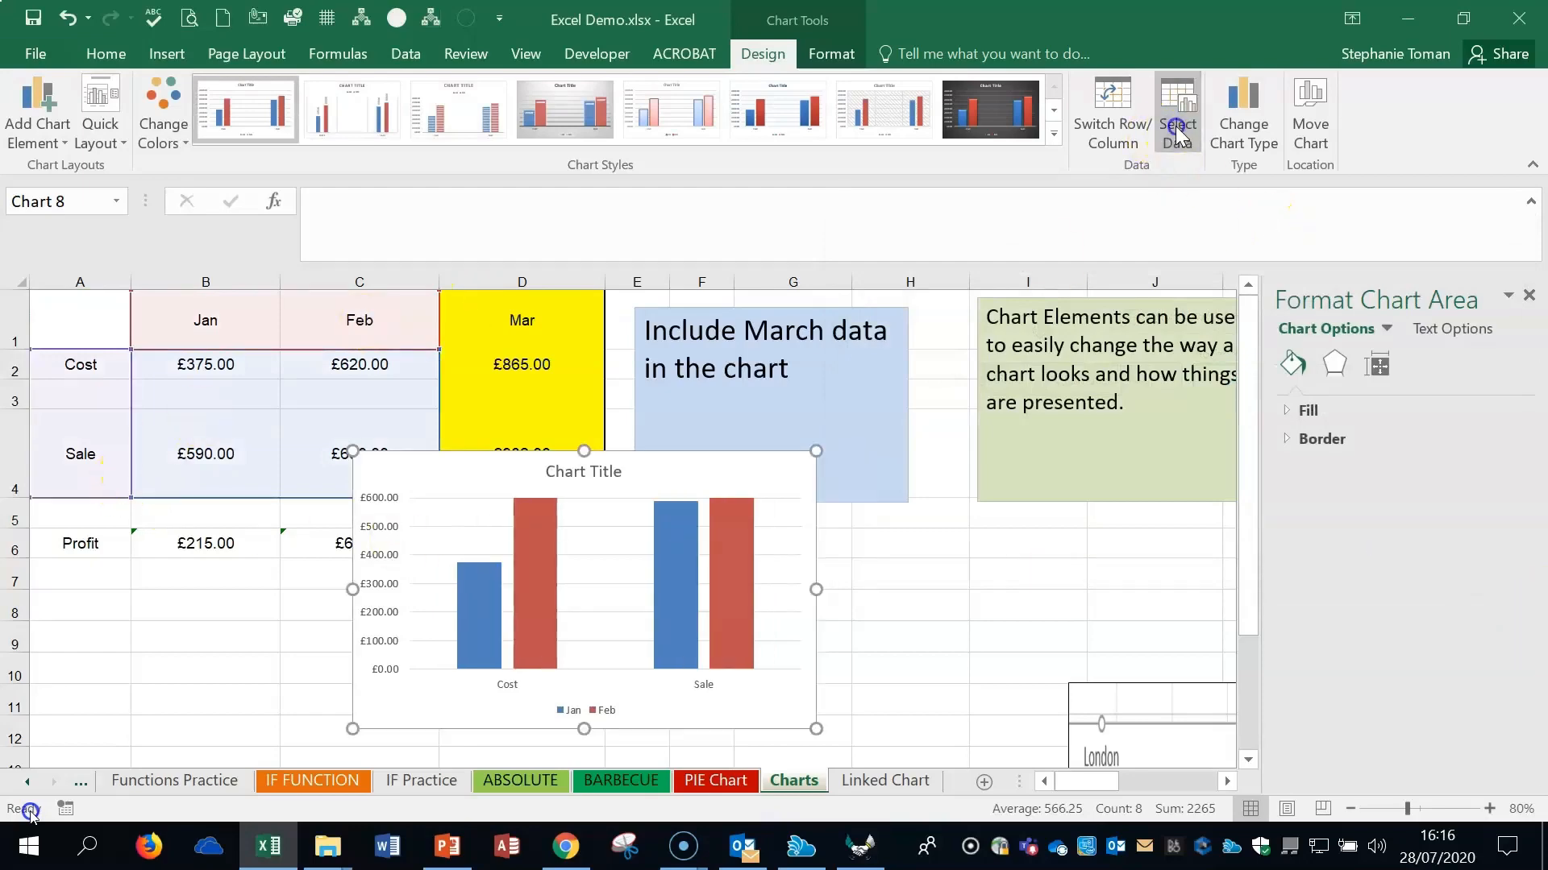
pyautogui.click(893, 379)
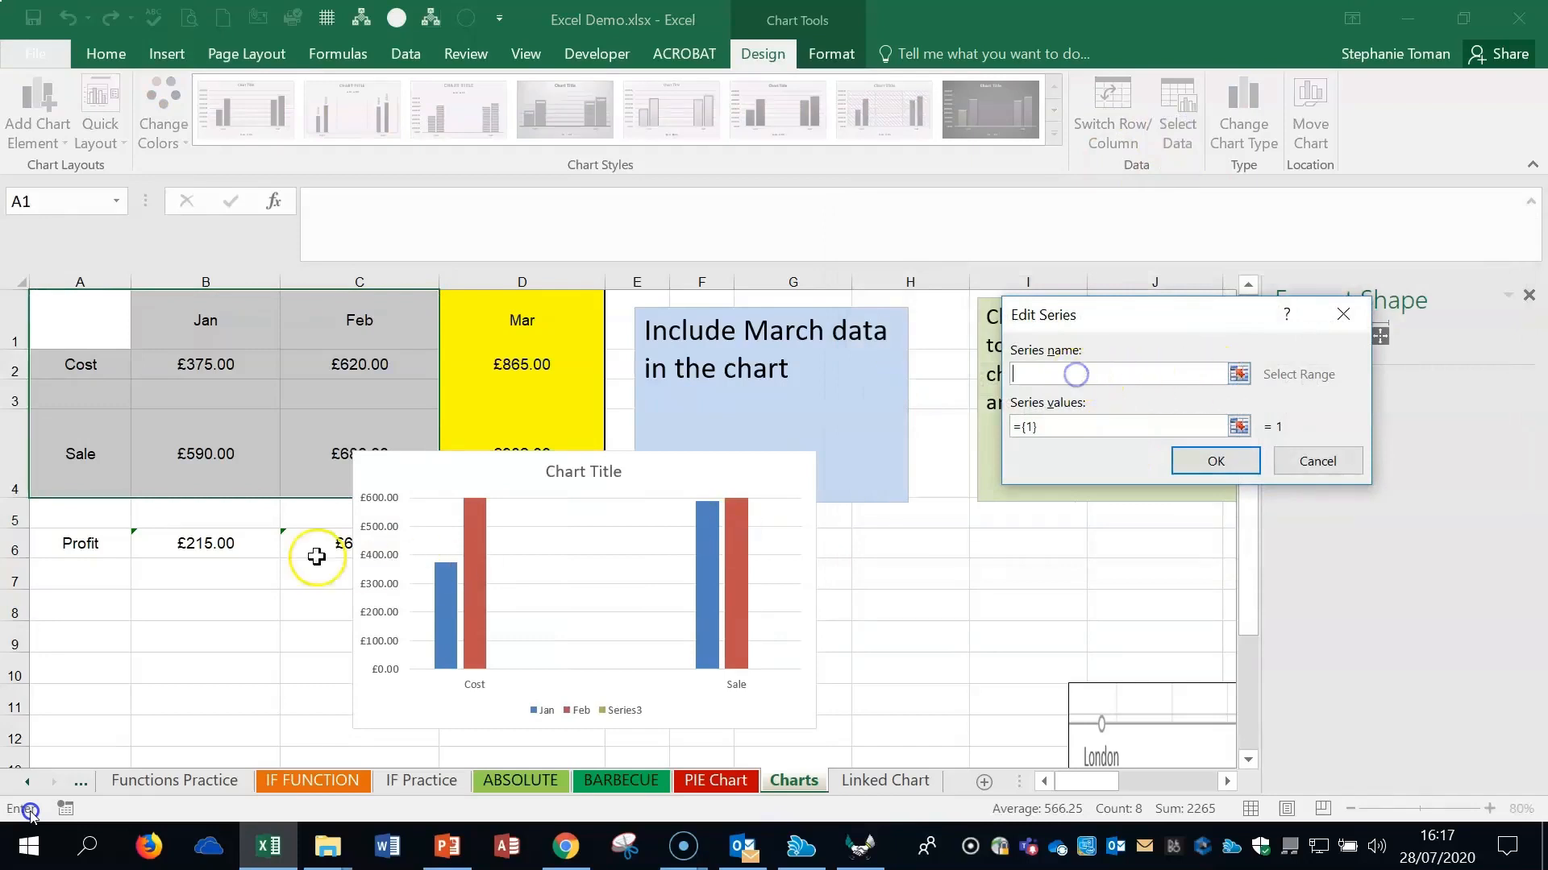
pyautogui.click(98, 540)
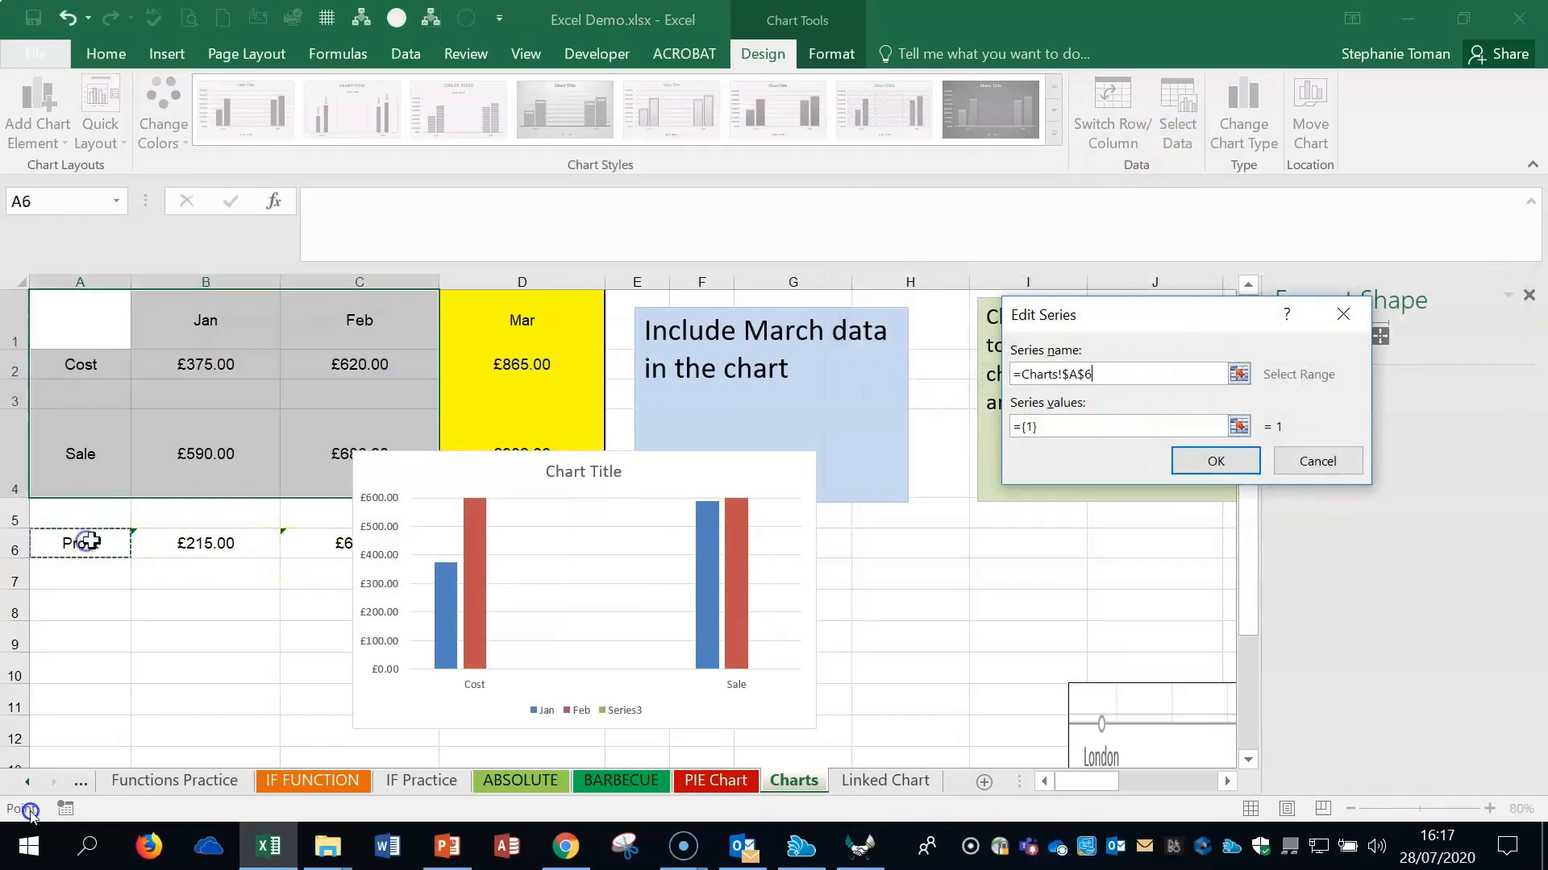
pyautogui.click(1239, 425)
pyautogui.moveTo(214, 542); pyautogui.dragTo(369, 542)
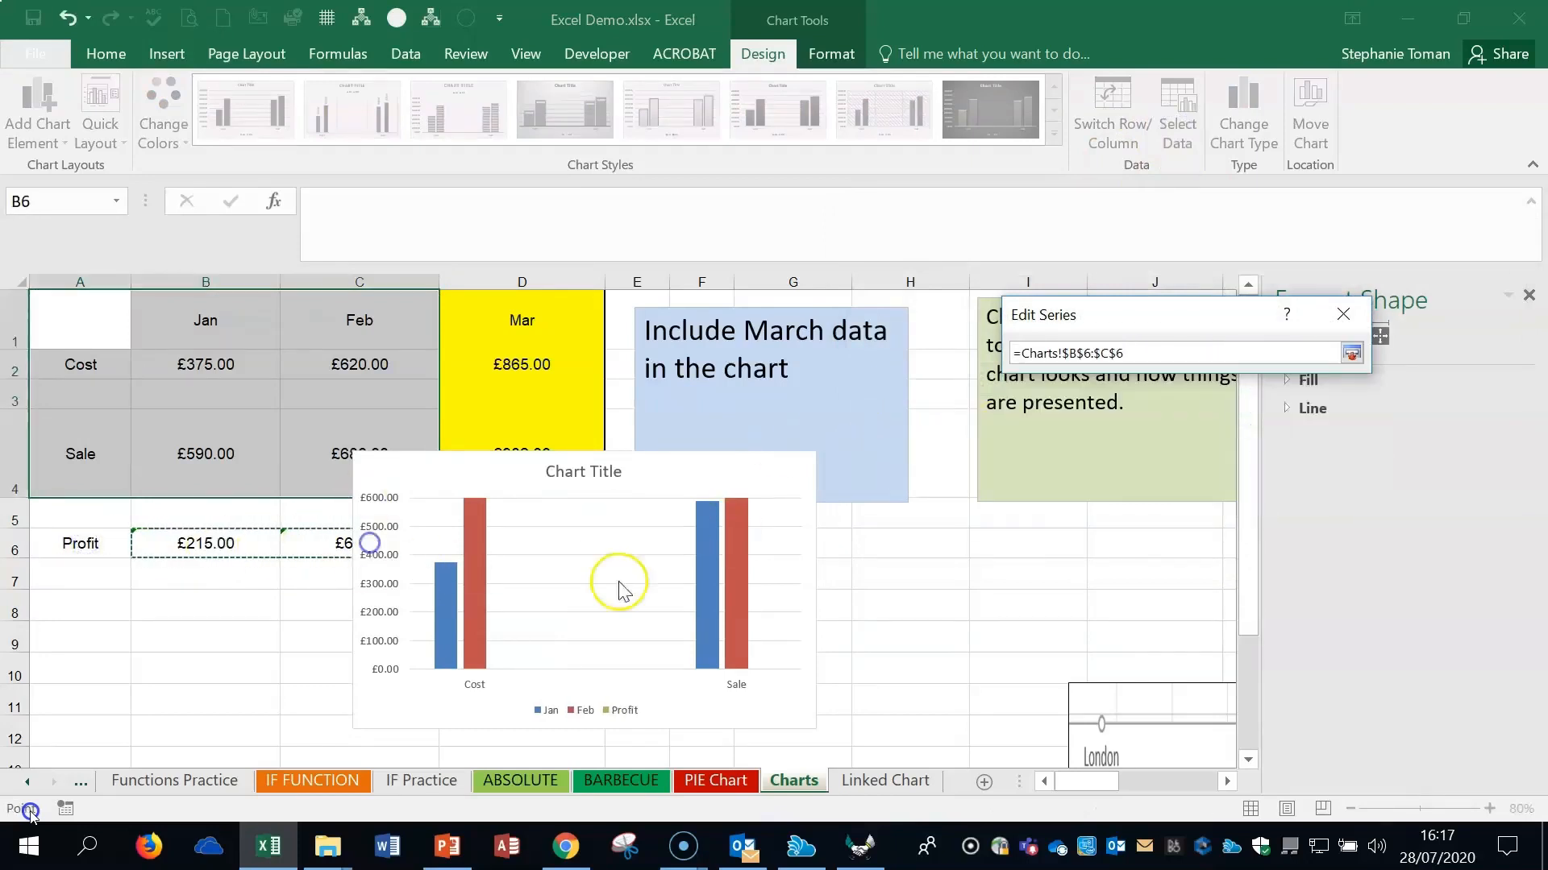
pyautogui.click(1351, 353)
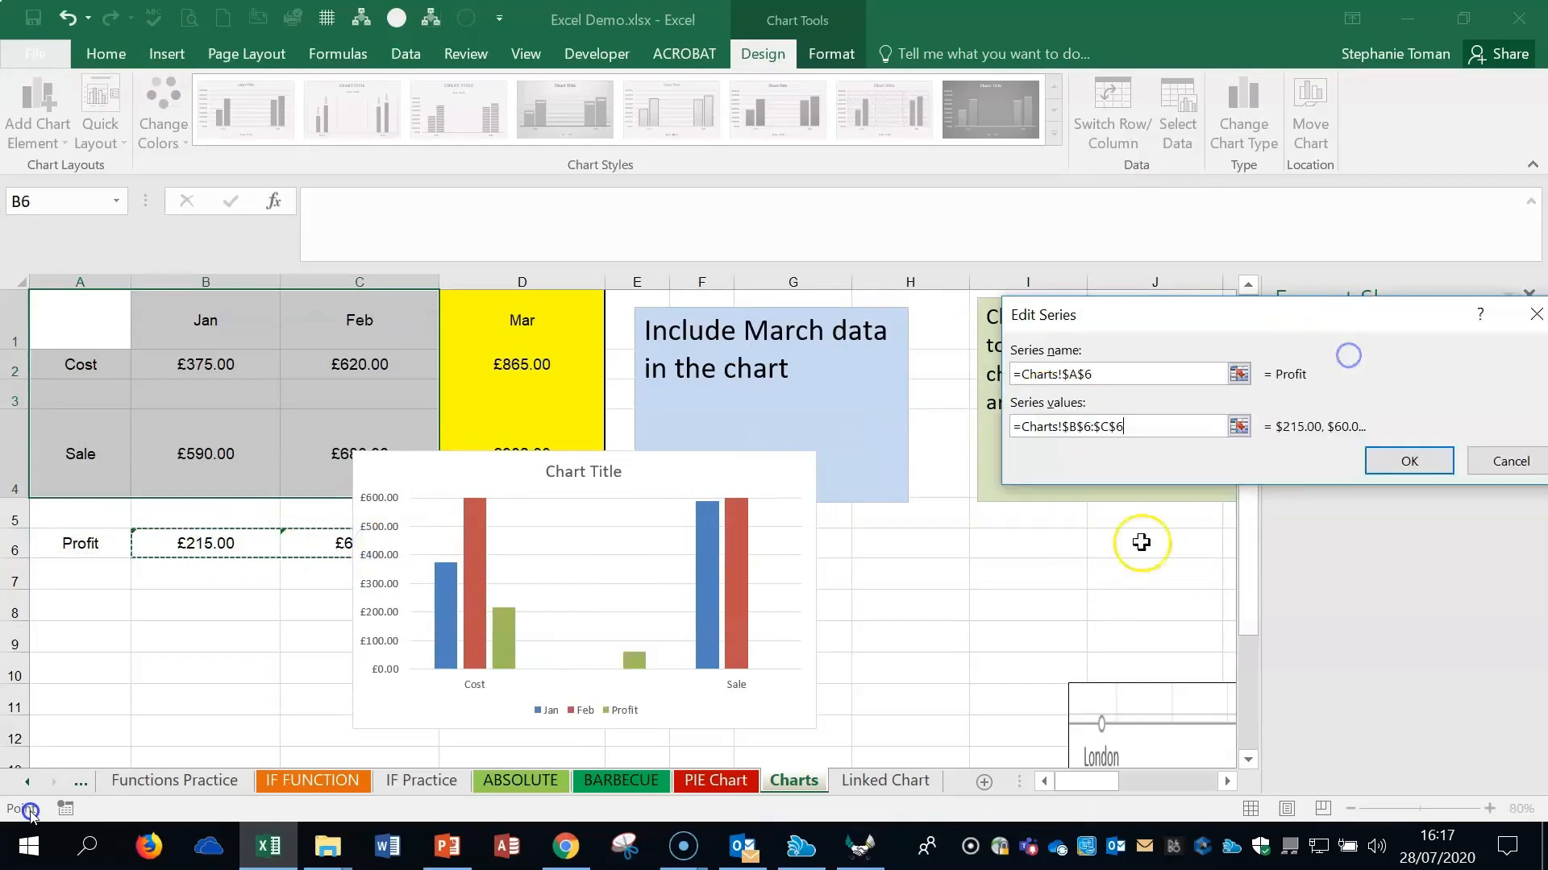
pyautogui.click(1407, 462)
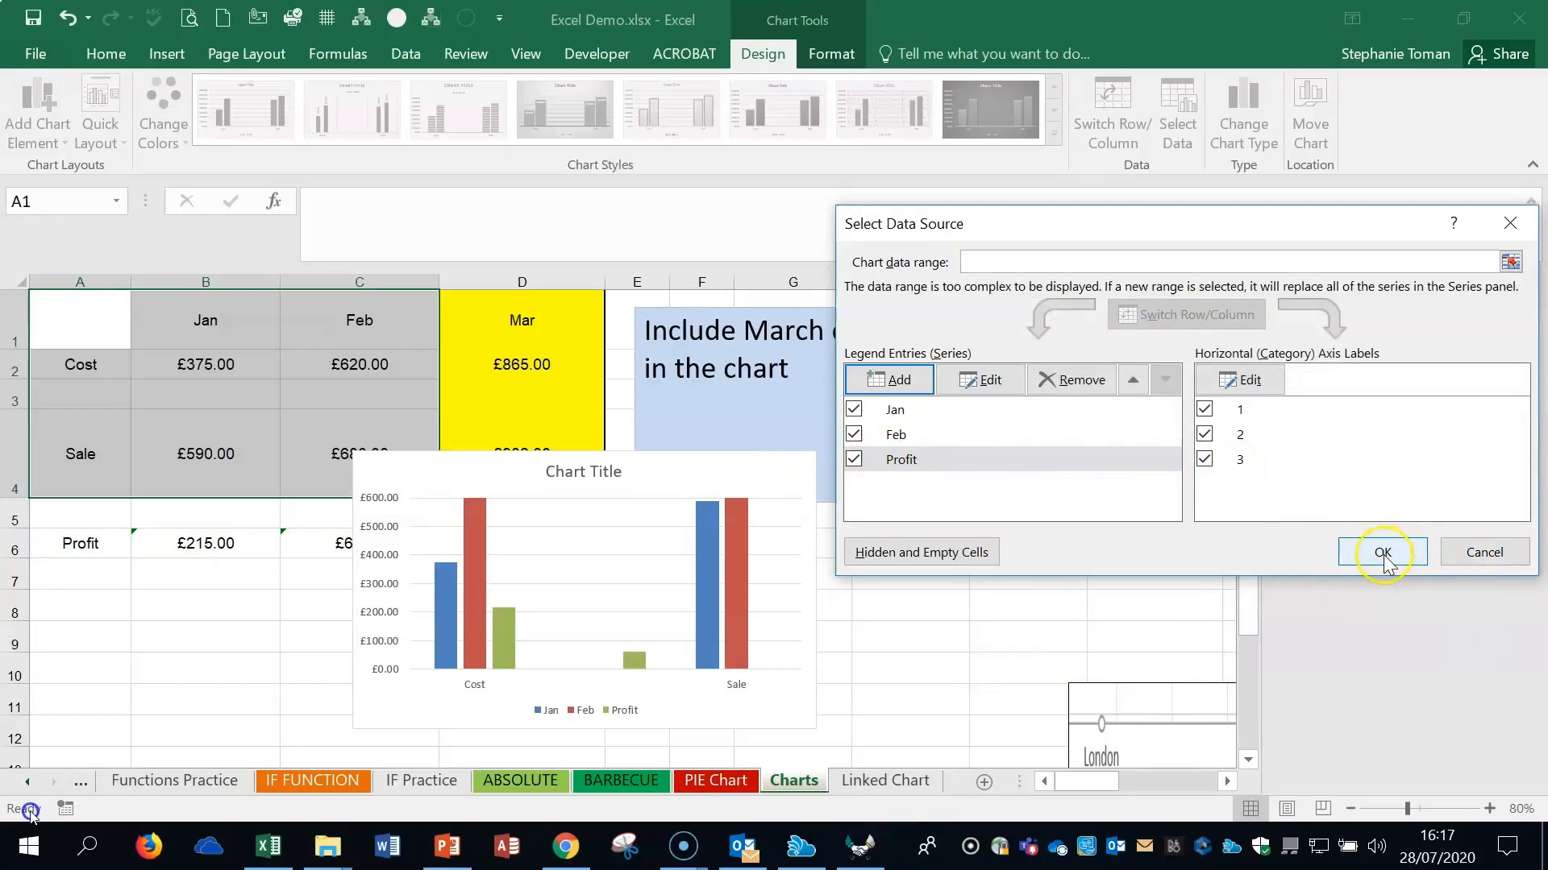
# - Review the Profit series' name and value references, and close the chart's data source settings
pyautogui.click(988, 381)
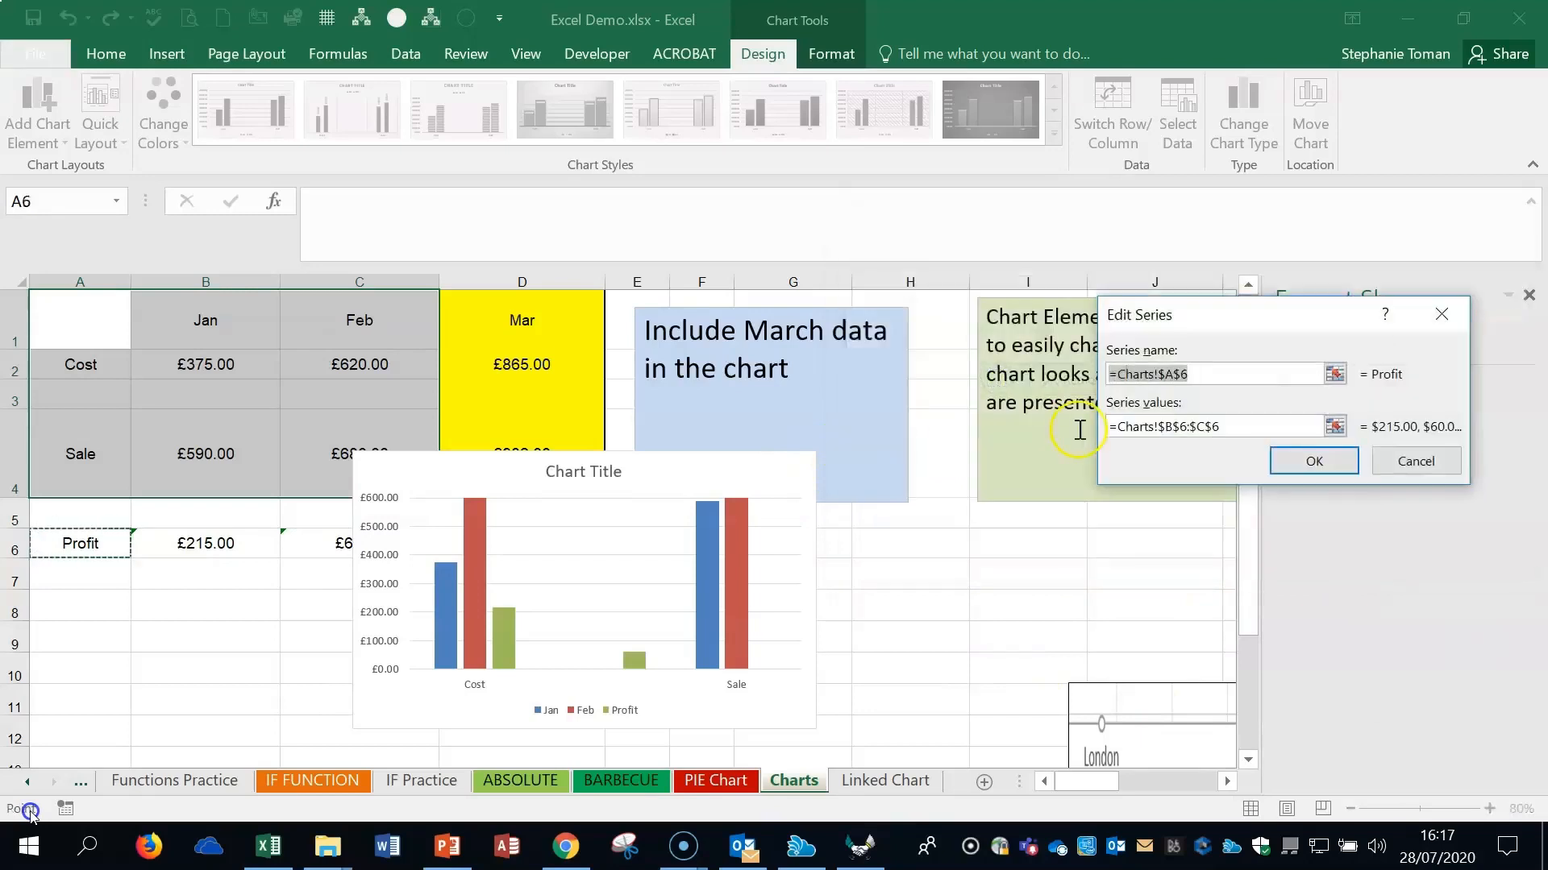
pyautogui.click(1334, 376)
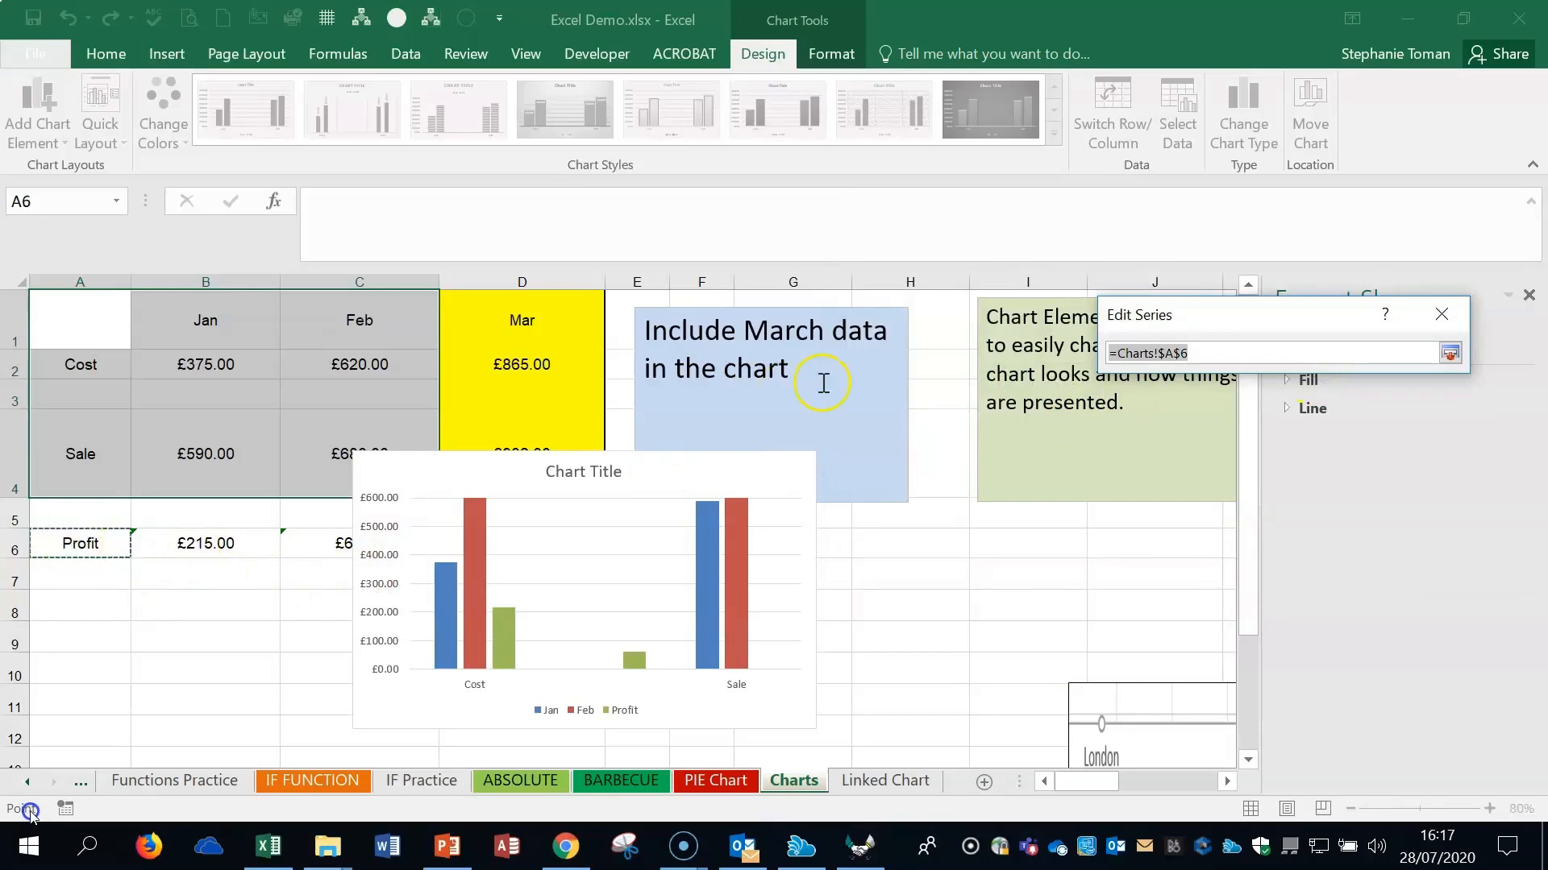
pyautogui.click(1451, 353)
pyautogui.click(1504, 461)
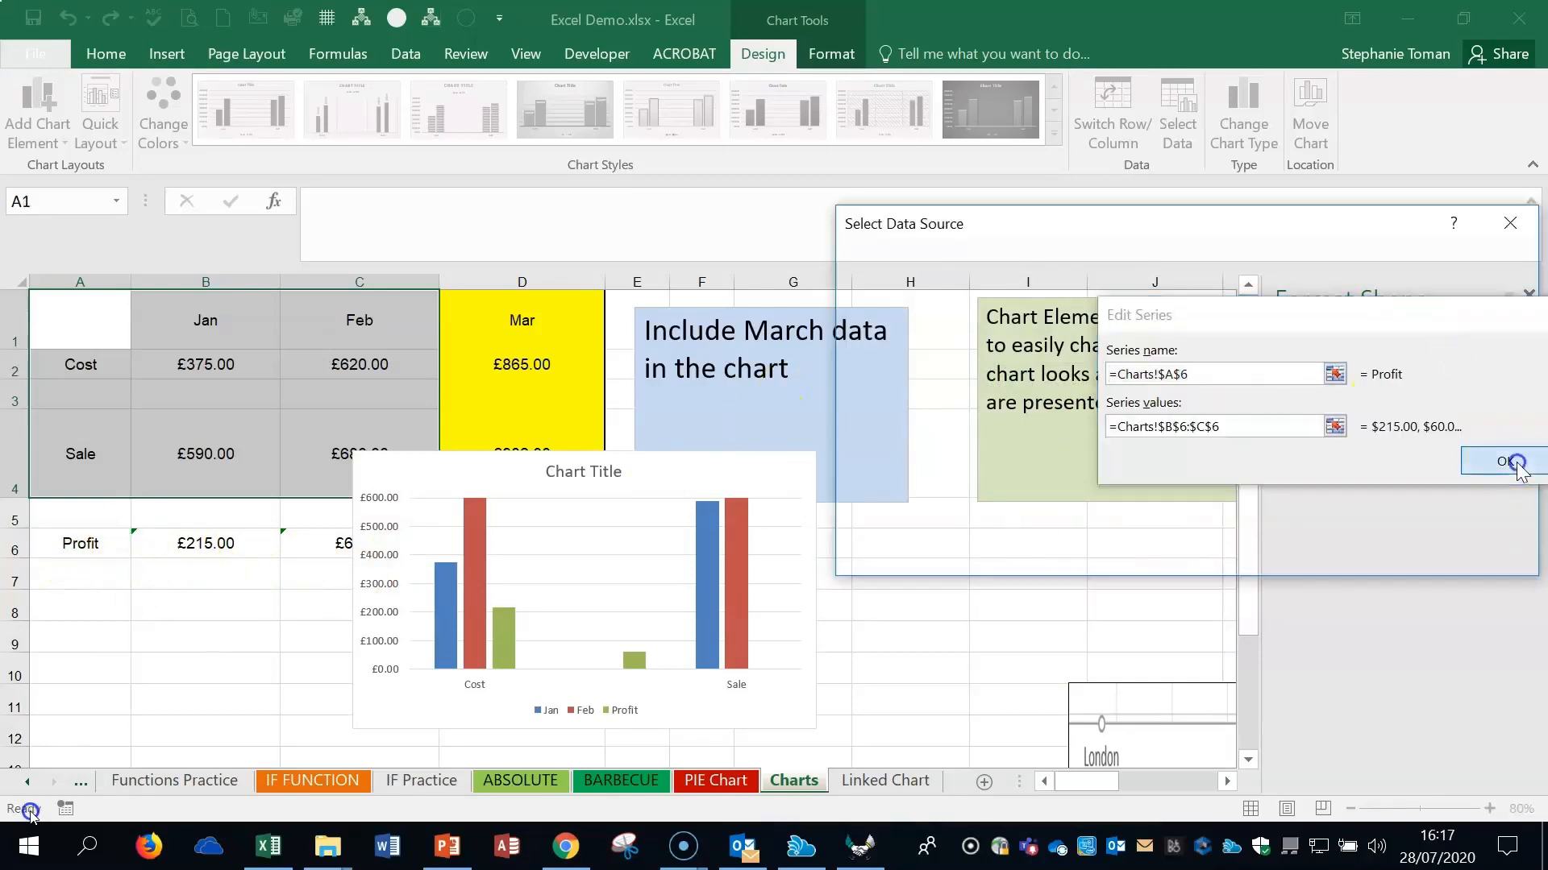
pyautogui.click(1509, 223)
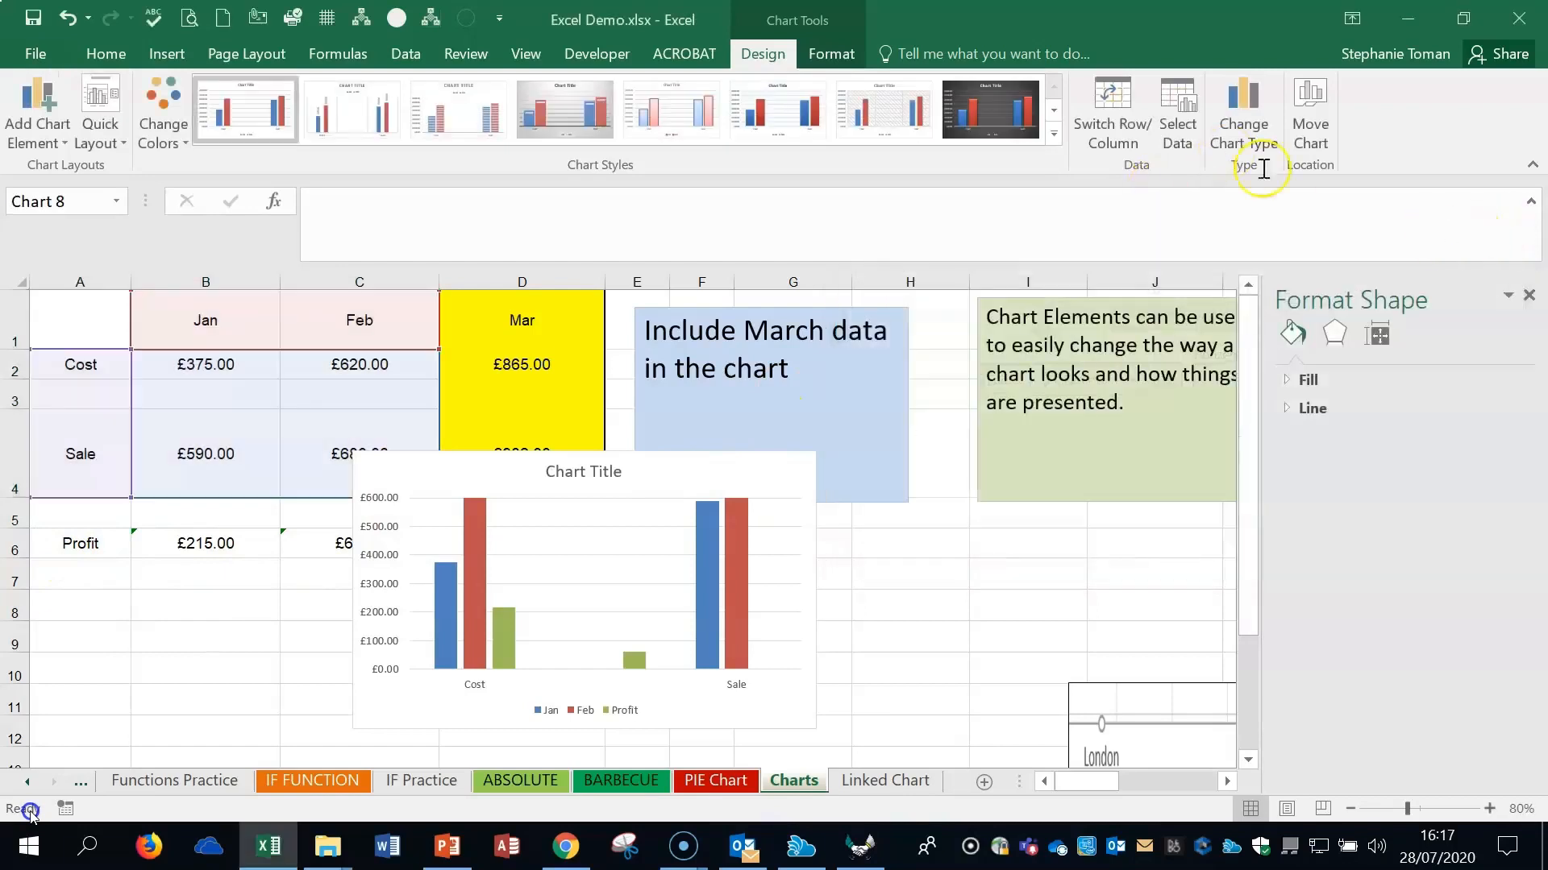